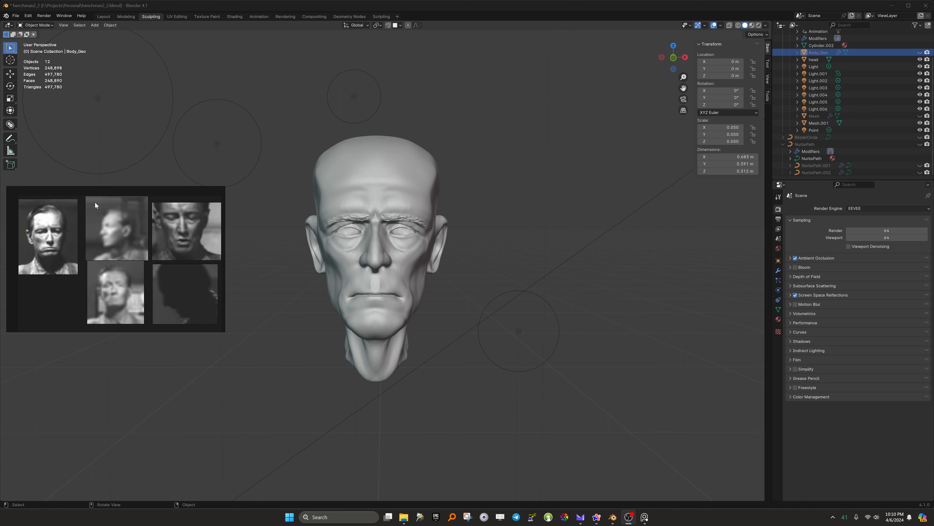
Save the changes, open the recent file henchman_1.blend and inspect the finished bust's hair from different angles.
{"action": "left_click", "coordinate": [16, 15]}
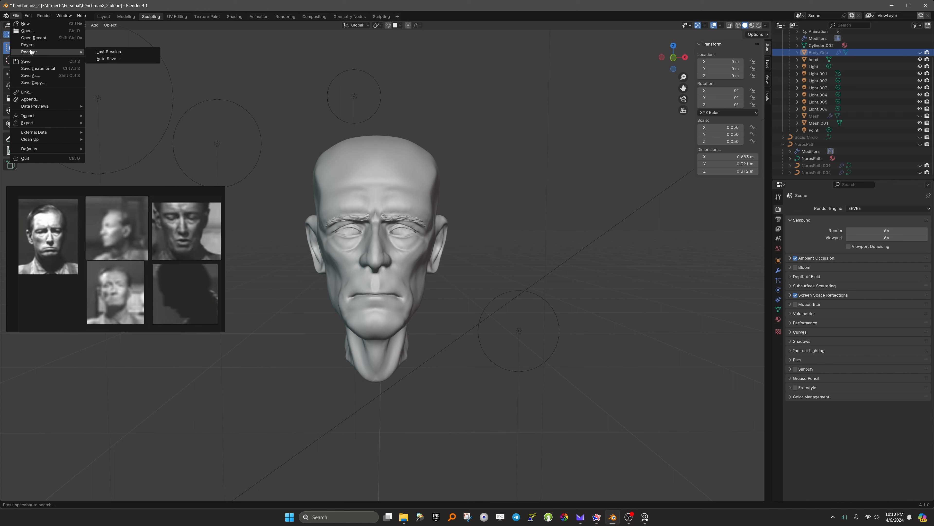
{"action": "mouse_move", "coordinate": [30, 38]}
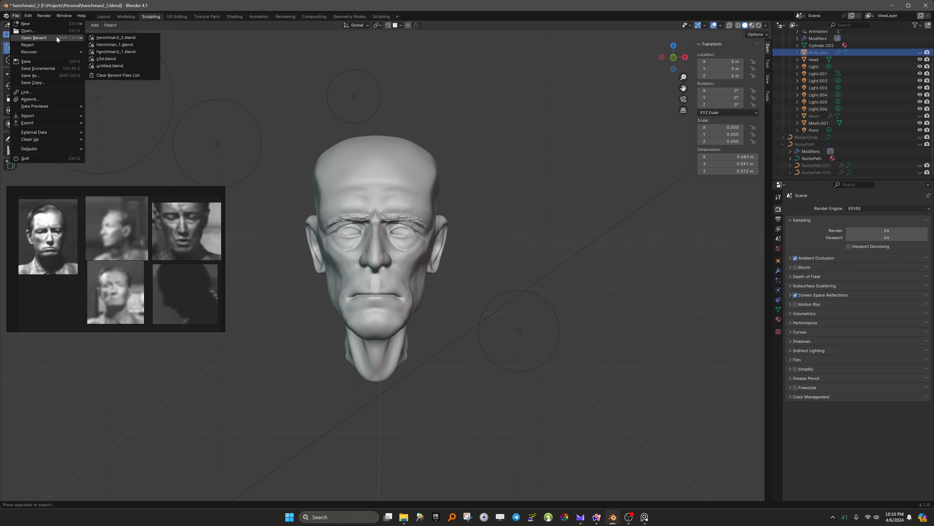
{"action": "left_click", "coordinate": [113, 45]}
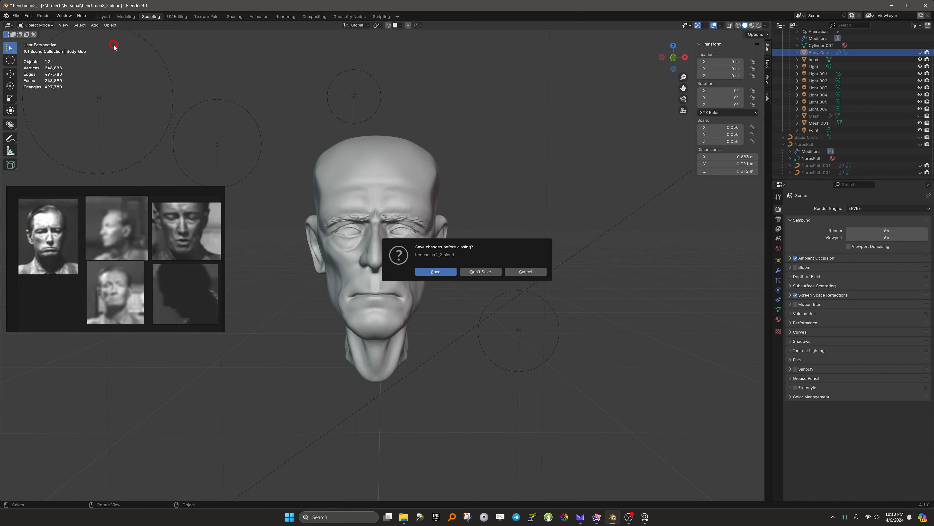
{"action": "left_click", "coordinate": [432, 271]}
{"action": "middle_click_drag", "start_coordinate": [424, 209], "coordinate": [395, 209]}
{"action": "scroll", "coordinate": [393, 206], "scroll_direction": "up", "scroll_amount": 2}
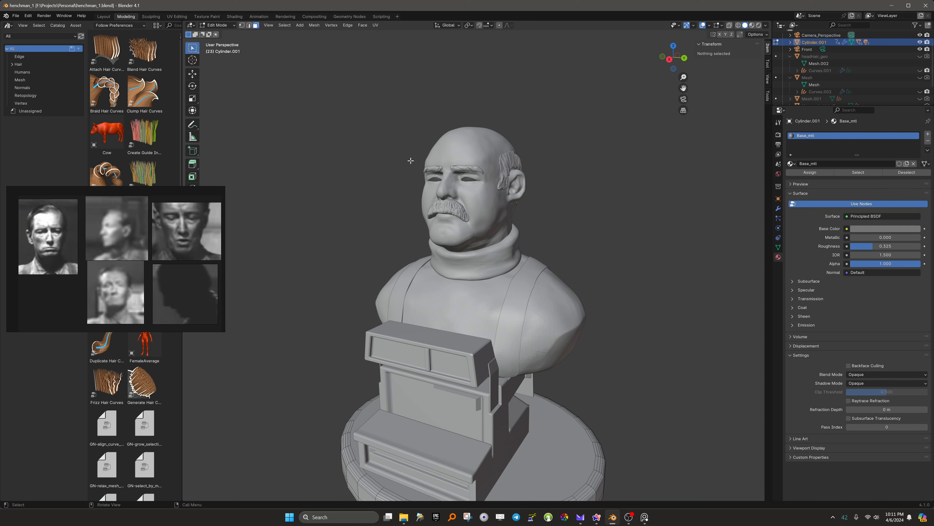
{"action": "middle_click_drag", "start_coordinate": [448, 231], "coordinate": [452, 255]}
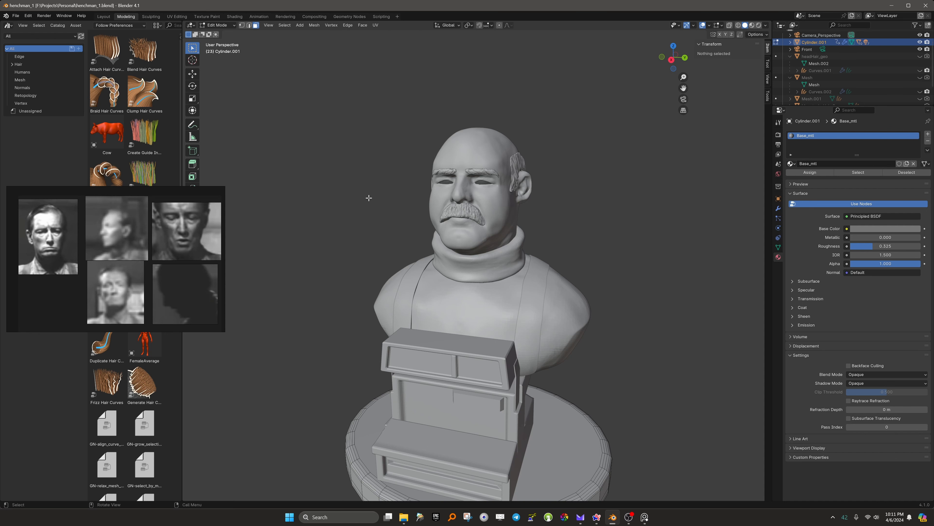
Reopen the recent file henchman2_2.blend and examine the sculpted hair on the head from the front and above.
{"action": "left_click", "coordinate": [15, 16]}
{"action": "mouse_move", "coordinate": [23, 38]}
{"action": "left_click", "coordinate": [110, 43]}
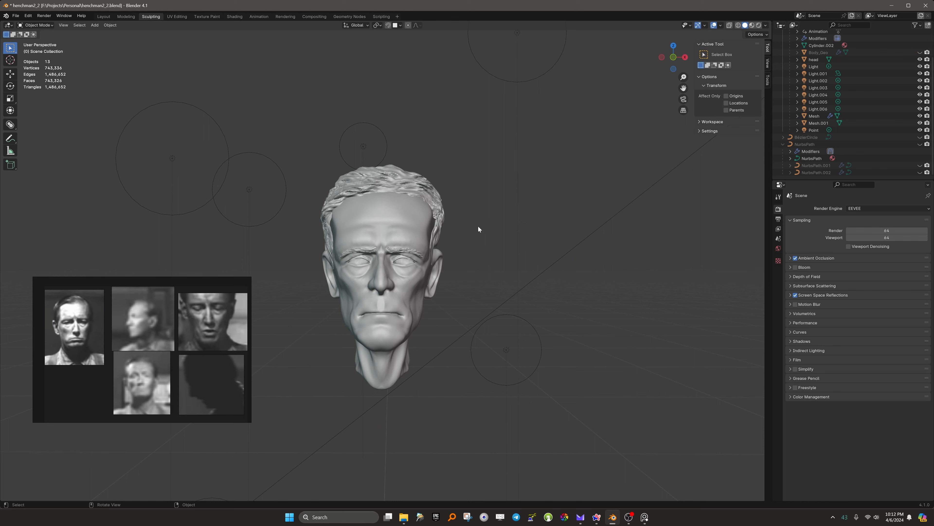
{"action": "scroll", "coordinate": [472, 221], "scroll_direction": "up", "scroll_amount": 2}
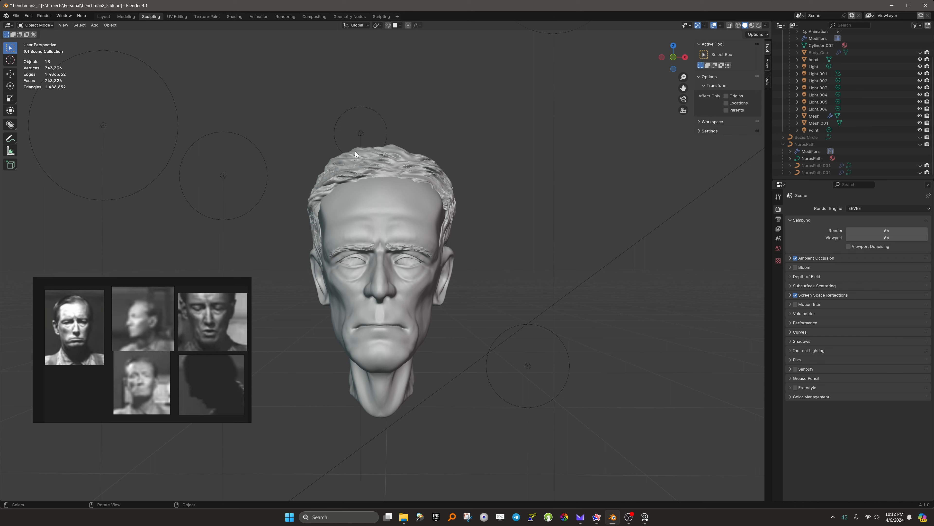
{"action": "middle_click_drag", "start_coordinate": [280, 184], "coordinate": [277, 224]}
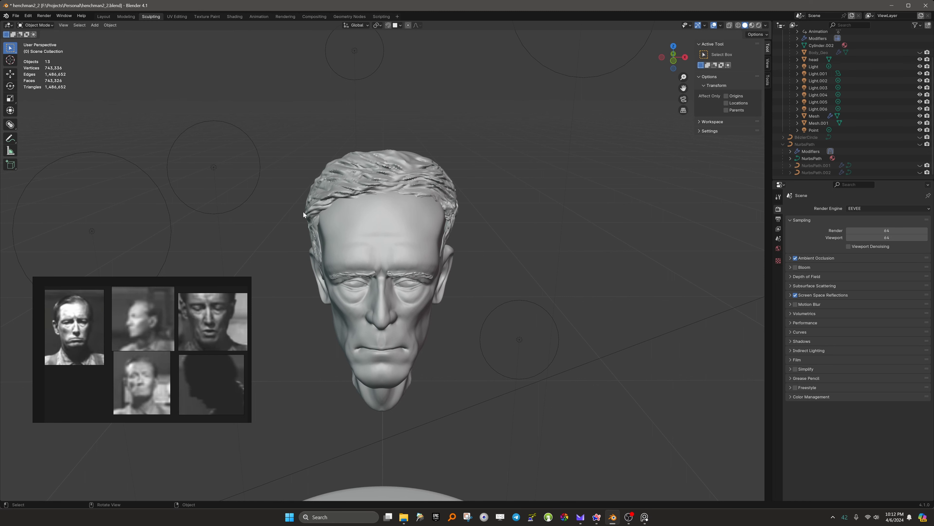
{"action": "middle_click_drag", "start_coordinate": [272, 262], "coordinate": [270, 245]}
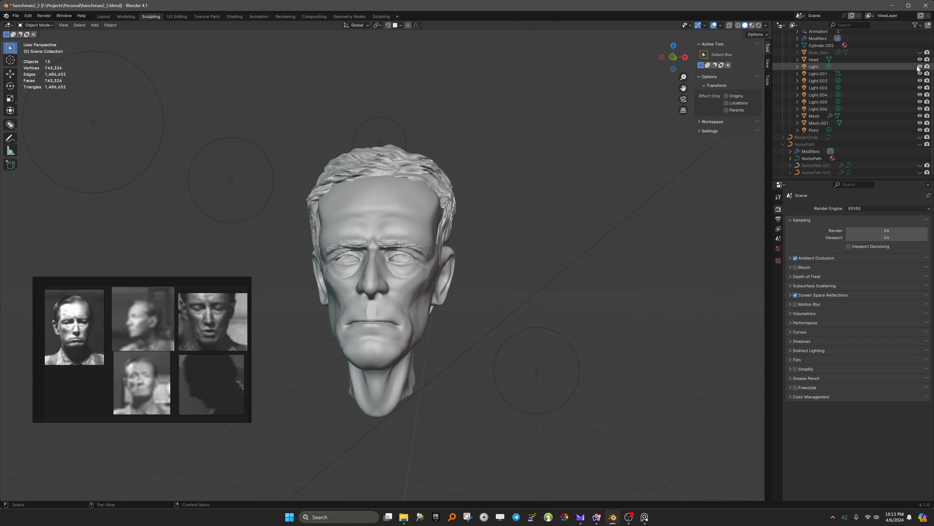
Hide the hair object Mesh and move the reference image window higher beside the head.
{"action": "left_click", "coordinate": [920, 116]}
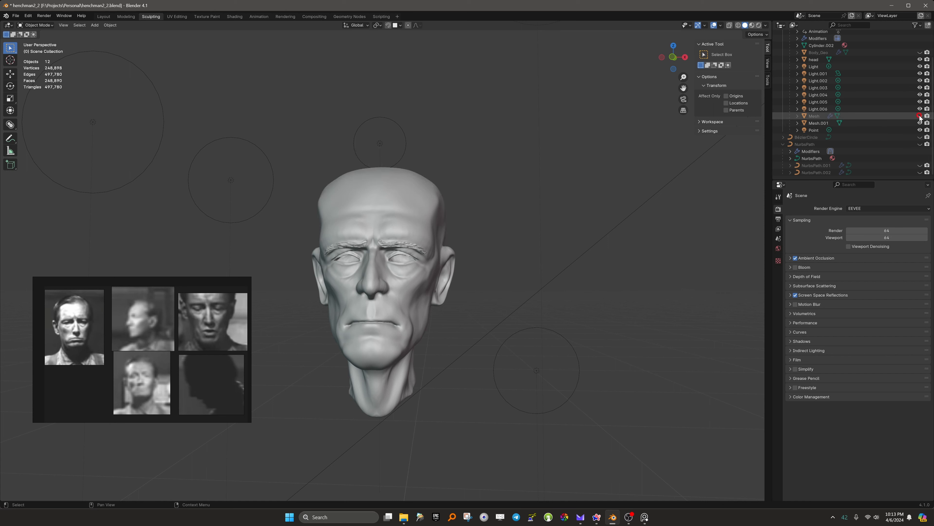
{"action": "mouse_move", "coordinate": [90, 311]}
{"action": "left_click_drag", "start_coordinate": [101, 285], "coordinate": [86, 218]}
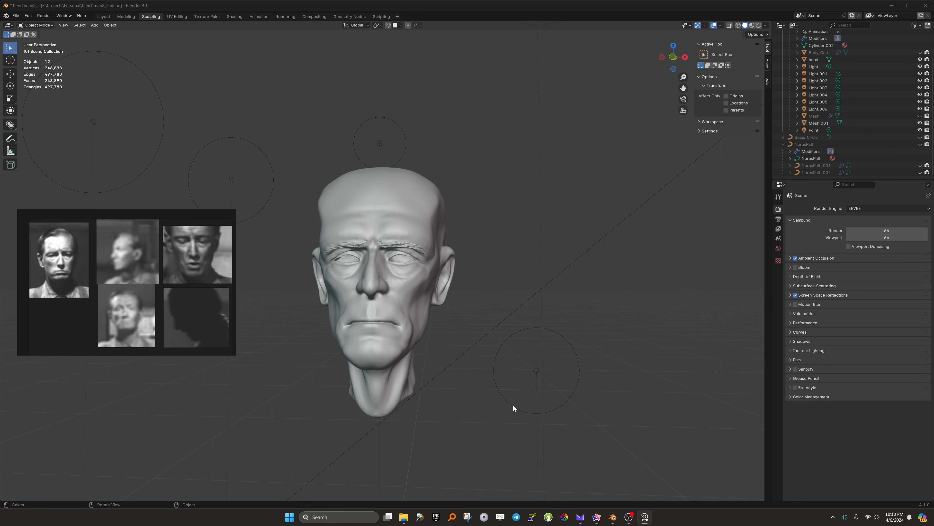
Preview the bald head in Rendered shading, then return to Solid shading.
{"action": "left_click", "coordinate": [759, 25]}
{"action": "middle_click_drag", "start_coordinate": [485, 256], "coordinate": [495, 259]}
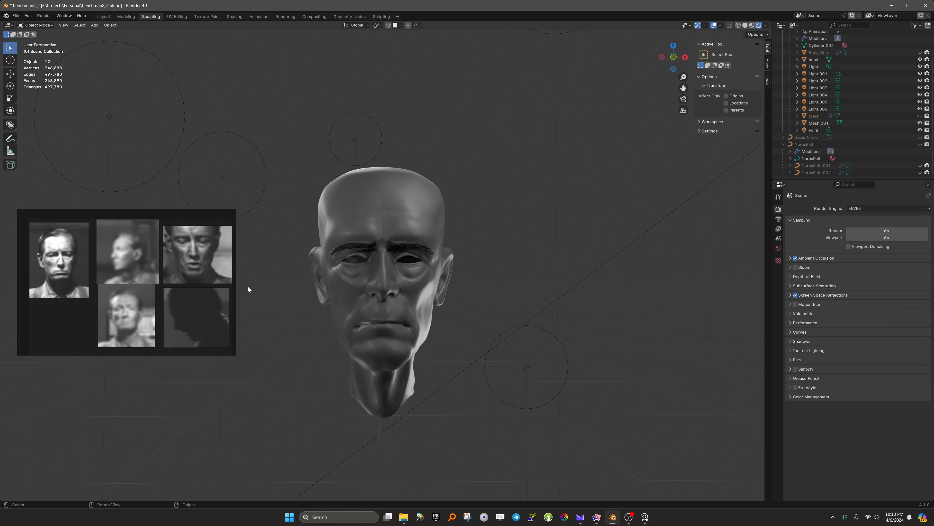
{"action": "left_click", "coordinate": [744, 25]}
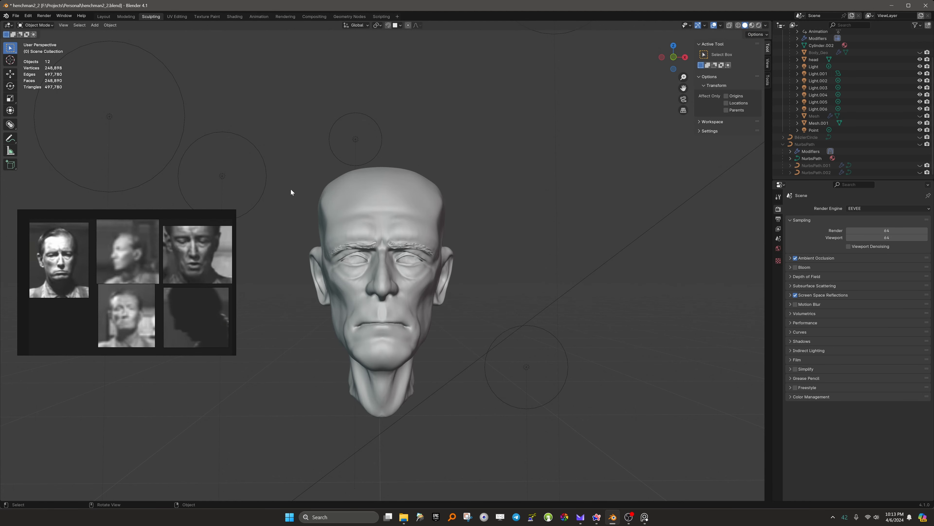
Turn off the Extras viewport overlay to hide the light outlines around the head.
{"action": "left_click", "coordinate": [705, 25]}
{"action": "left_click", "coordinate": [721, 26]}
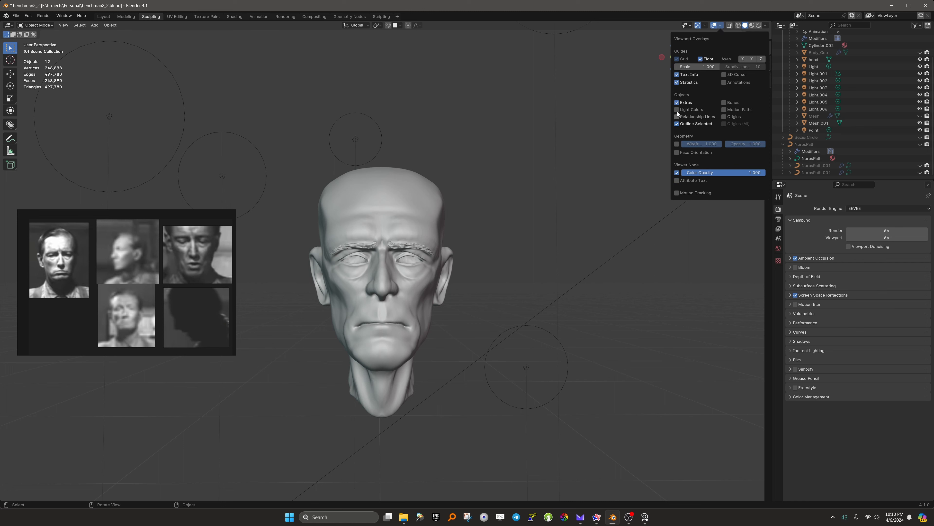
{"action": "left_click", "coordinate": [677, 102]}
{"action": "key", "text": "n"}
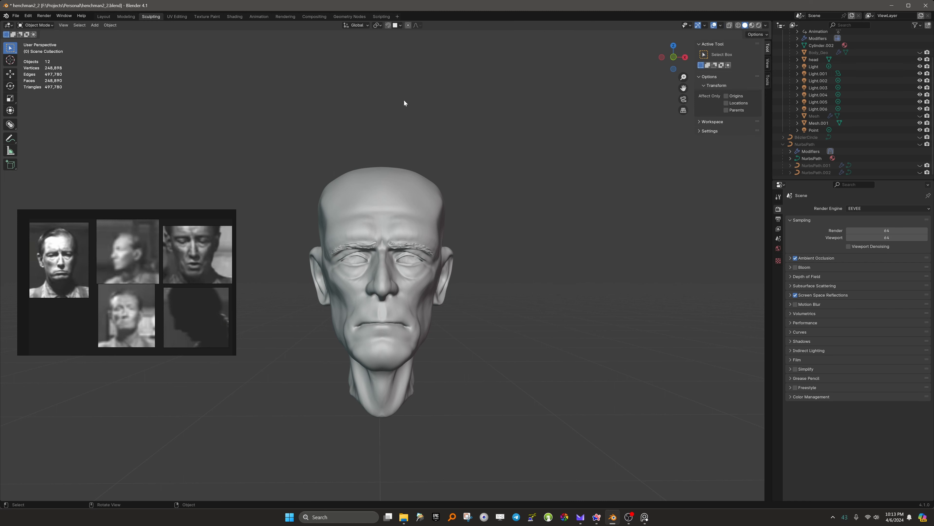
{"action": "left_click", "coordinate": [721, 26]}
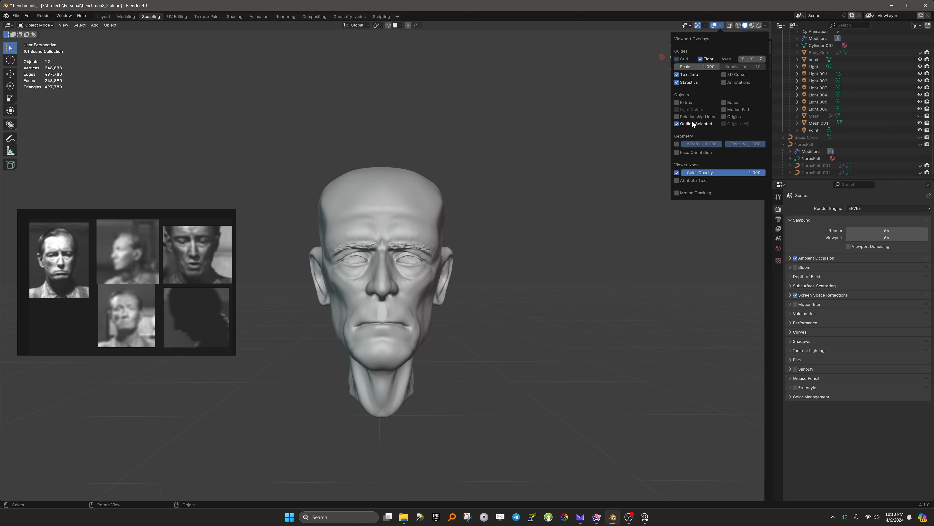
{"action": "left_click", "coordinate": [677, 116]}
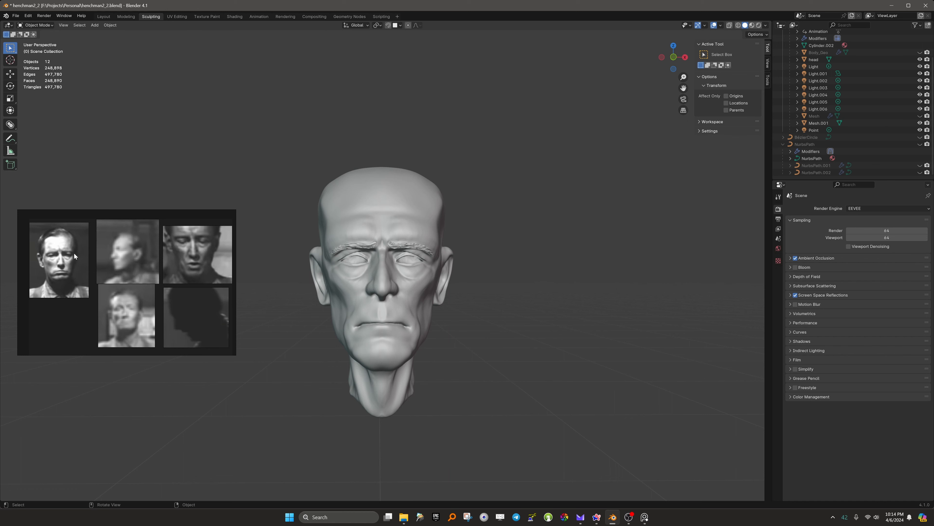
Unhide the hair strand curves NurbsPath, NurbsPath.001 and NurbsPath.002 and view them on the scalp.
{"action": "scroll", "coordinate": [235, 180], "scroll_direction": "up", "scroll_amount": 2}
{"action": "middle_click_drag", "start_coordinate": [239, 163], "coordinate": [269, 180], "text": "shift"}
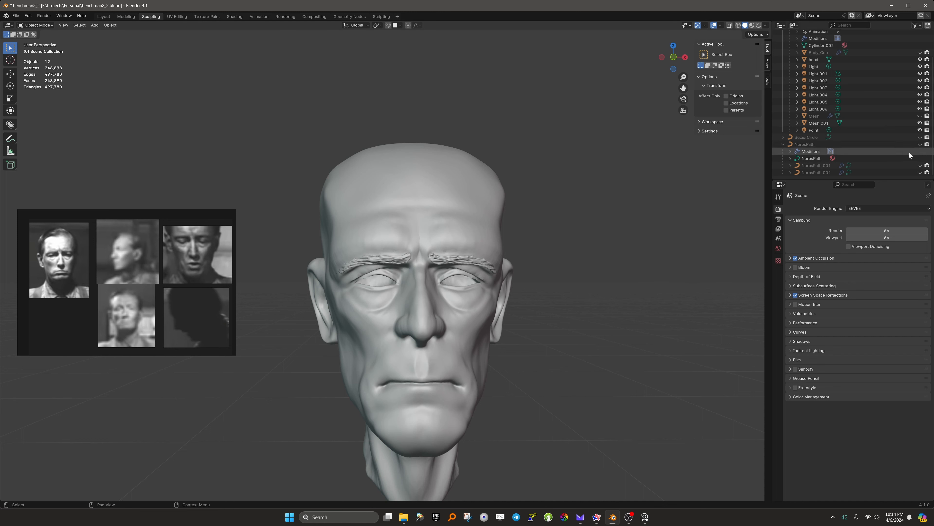
{"action": "left_click", "coordinate": [920, 145]}
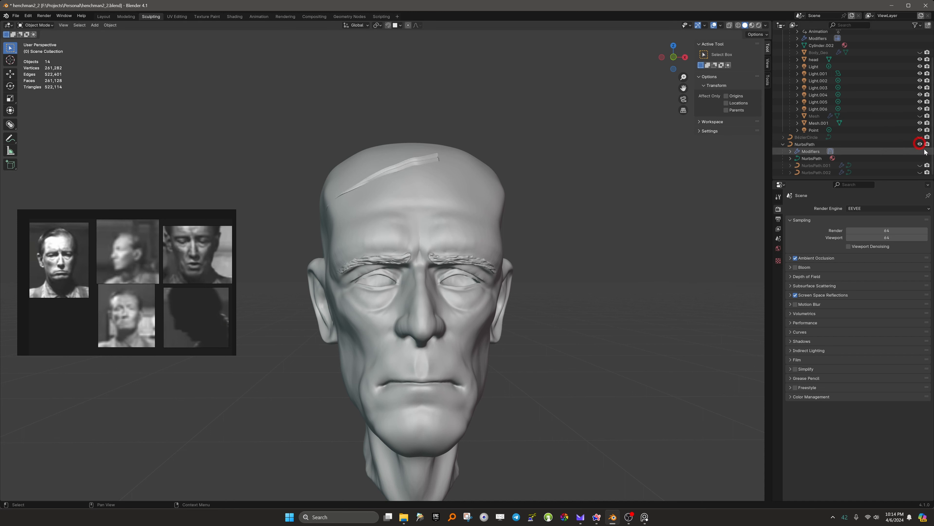
{"action": "middle_click_drag", "start_coordinate": [453, 167], "coordinate": [402, 134]}
{"action": "scroll", "coordinate": [408, 176], "scroll_direction": "up", "scroll_amount": 4}
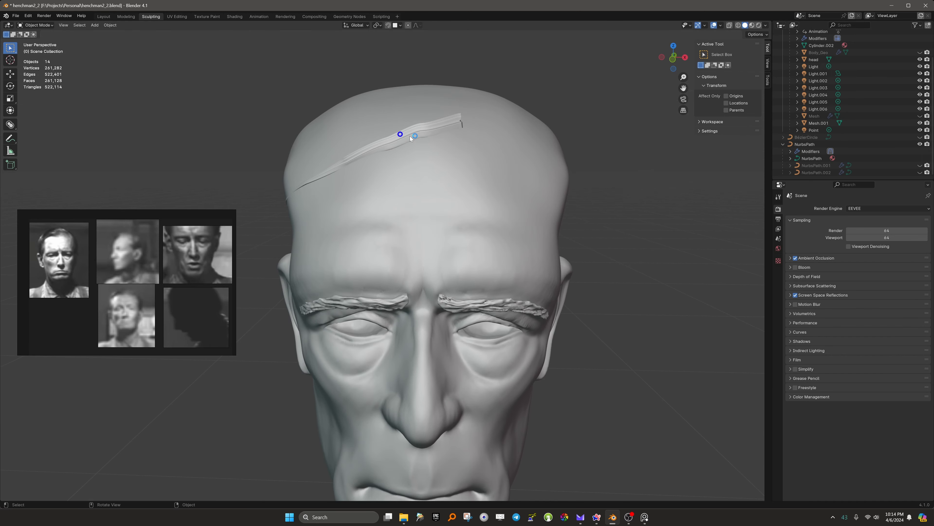
{"action": "left_click", "coordinate": [920, 165]}
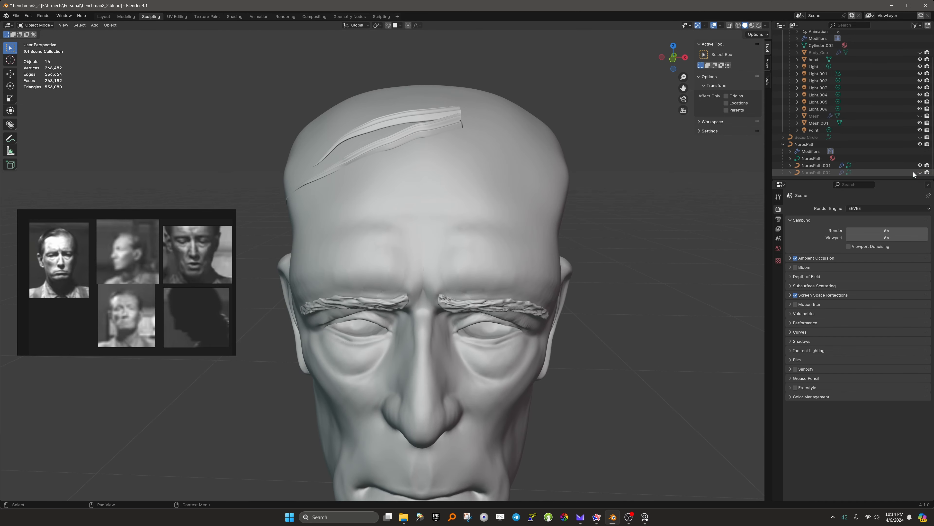
{"action": "left_click", "coordinate": [920, 173]}
{"action": "middle_click_drag", "start_coordinate": [611, 158], "coordinate": [520, 147]}
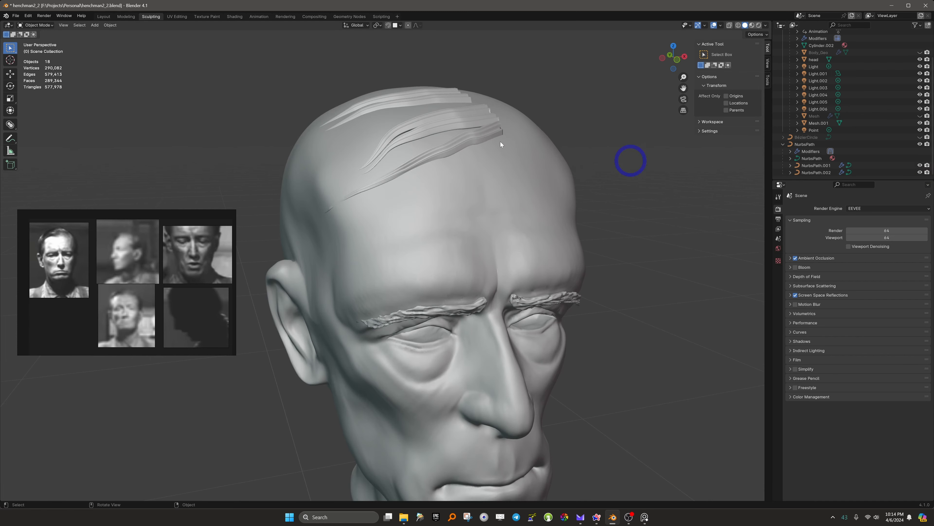
{"action": "middle_click_drag", "start_coordinate": [406, 109], "coordinate": [417, 161], "text": "shift"}
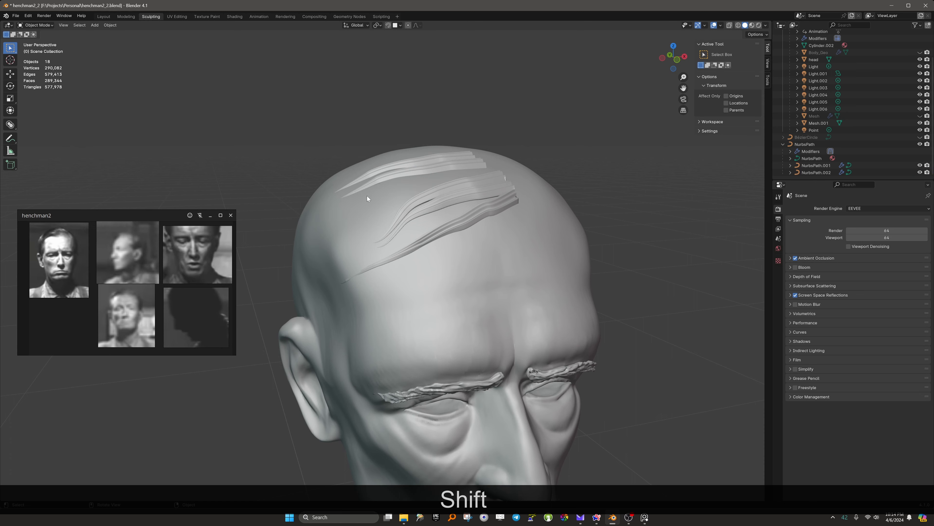
{"action": "middle_click_drag", "start_coordinate": [367, 195], "coordinate": [335, 187]}
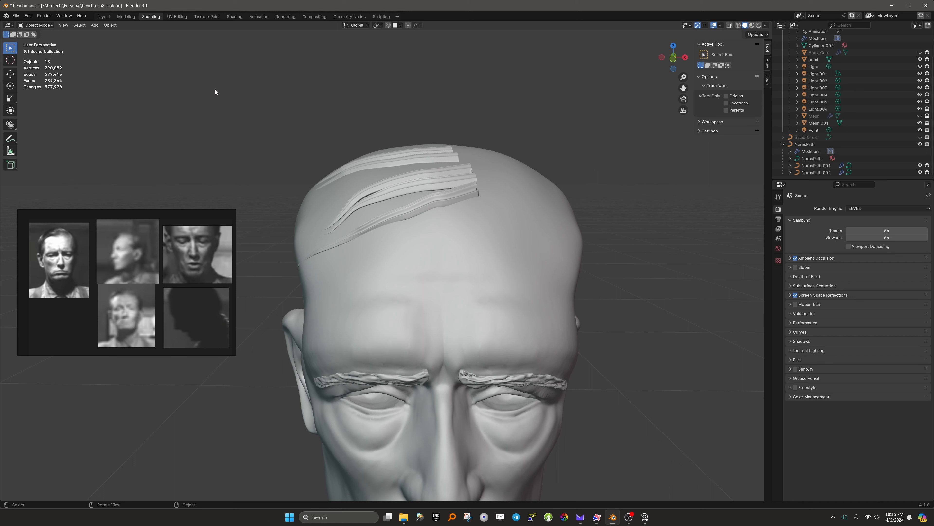
Add a new Path curve to the scene.
{"action": "key", "text": "shift+a"}
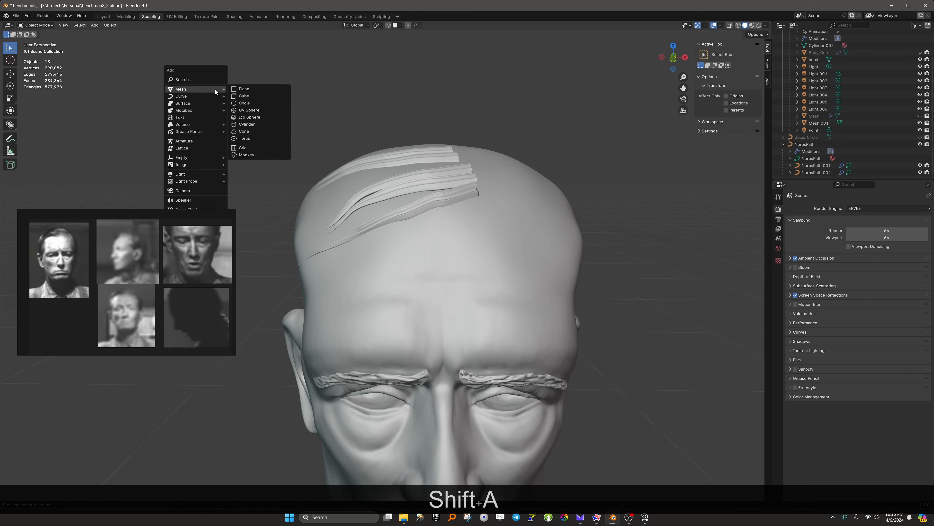
{"action": "mouse_move", "coordinate": [193, 95]}
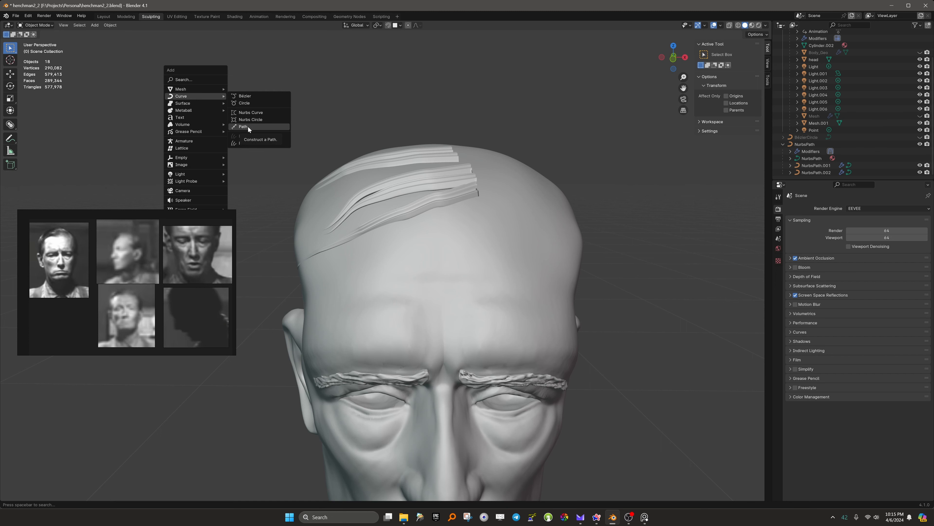
{"action": "left_click", "coordinate": [248, 127]}
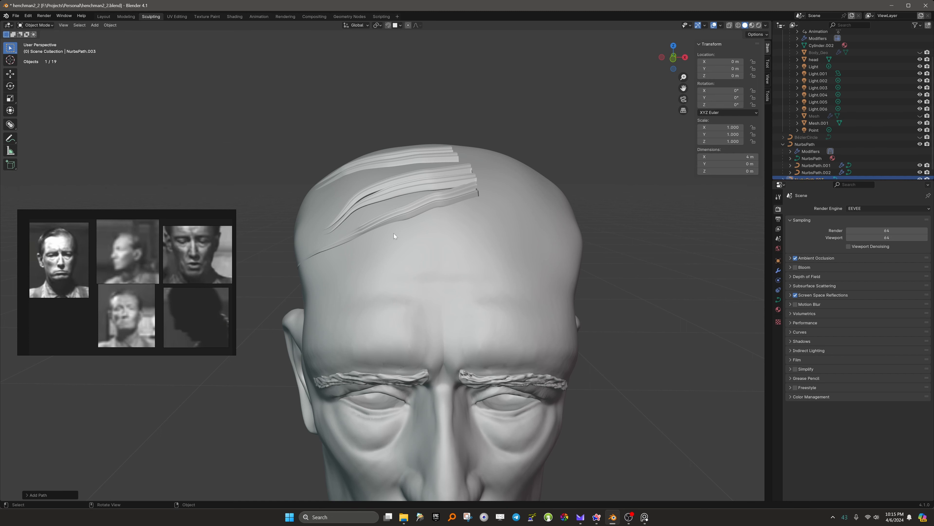
Raise the new path about 0.23 m along the Z axis above the round base.
{"action": "scroll", "coordinate": [302, 244], "scroll_direction": "down", "scroll_amount": 6}
{"action": "scroll", "coordinate": [306, 246], "scroll_direction": "down", "scroll_amount": 3}
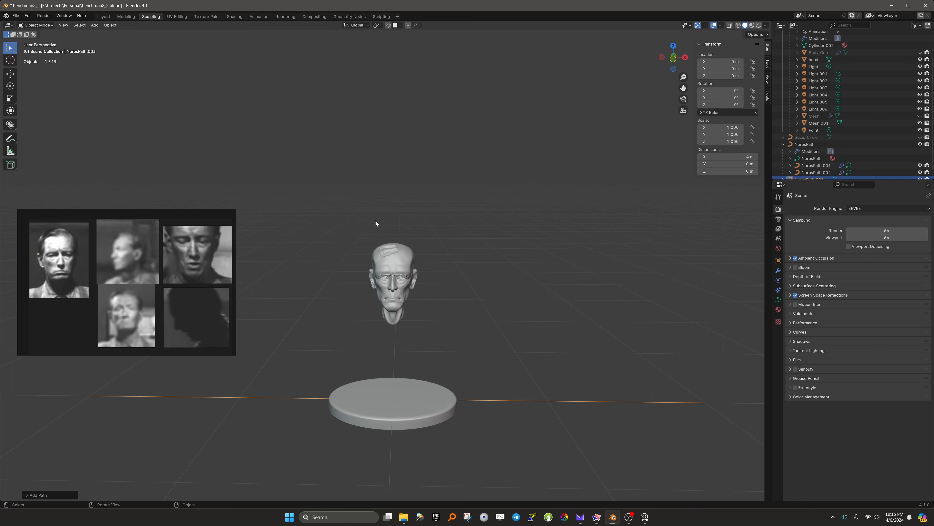
{"action": "scroll", "coordinate": [312, 377], "scroll_direction": "down", "scroll_amount": 2}
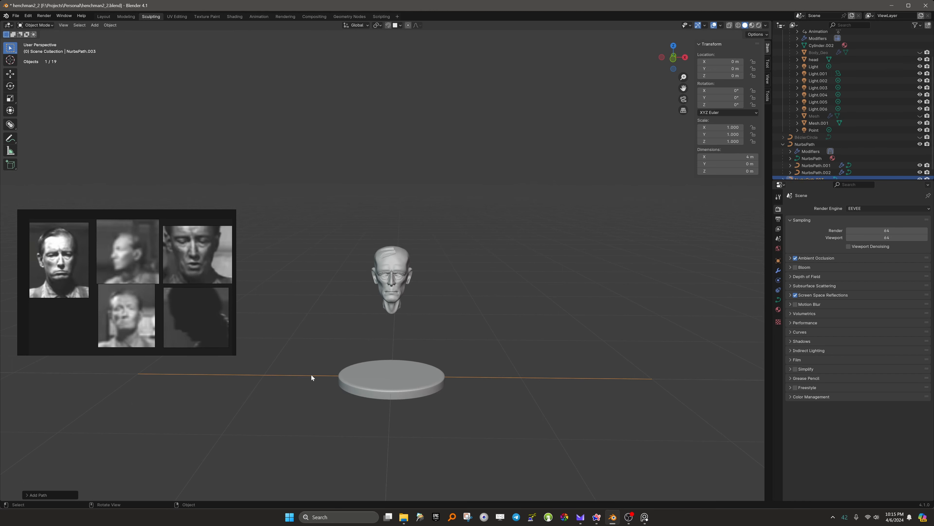
{"action": "key", "text": "g"}
{"action": "key", "text": "z"}
{"action": "left_click", "coordinate": [317, 308]}
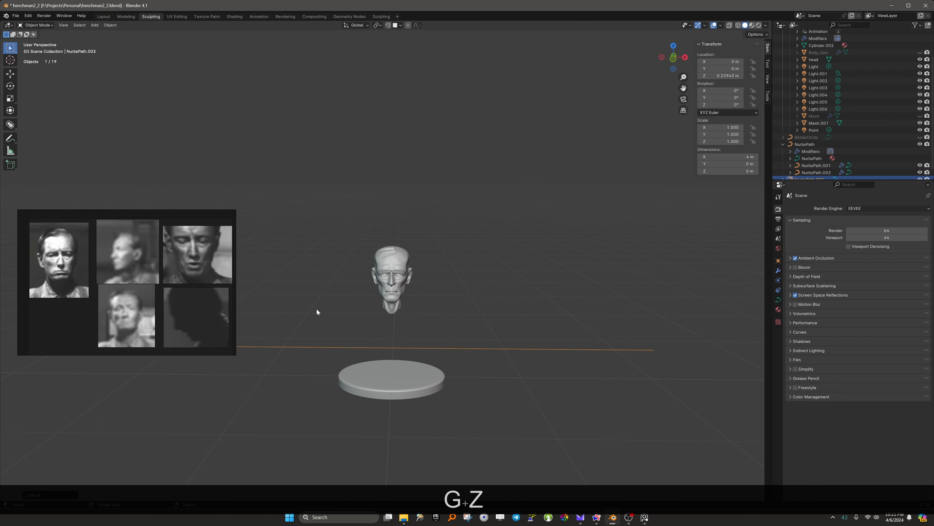
Move the henchman2 reference window out of the viewport to get a clear view of the path.
{"action": "middle_click_drag", "start_coordinate": [327, 316], "coordinate": [386, 311]}
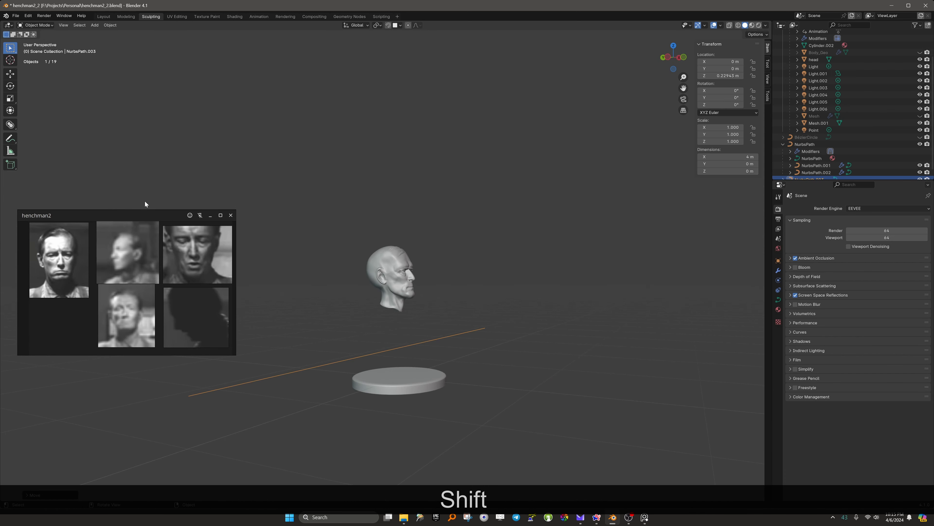
{"action": "left_click_drag", "start_coordinate": [145, 214], "coordinate": [0, 231]}
{"action": "middle_click_drag", "start_coordinate": [257, 305], "coordinate": [268, 238], "text": "shift"}
{"action": "scroll", "coordinate": [288, 238], "scroll_direction": "up", "scroll_amount": 2}
{"action": "middle_click_drag", "start_coordinate": [376, 228], "coordinate": [307, 245]}
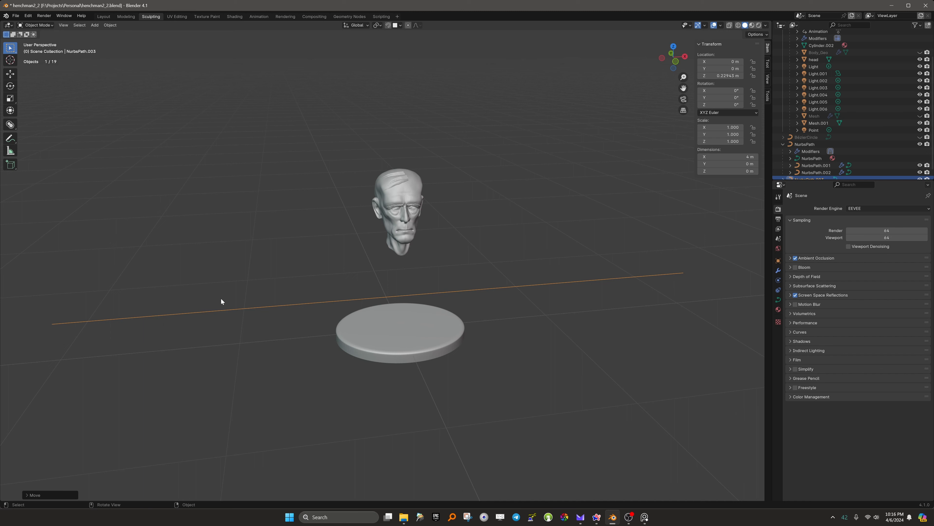
Delete all control points of the new path in Edit Mode, leaving the curve object empty for drawing.
{"action": "key", "text": "Tab"}
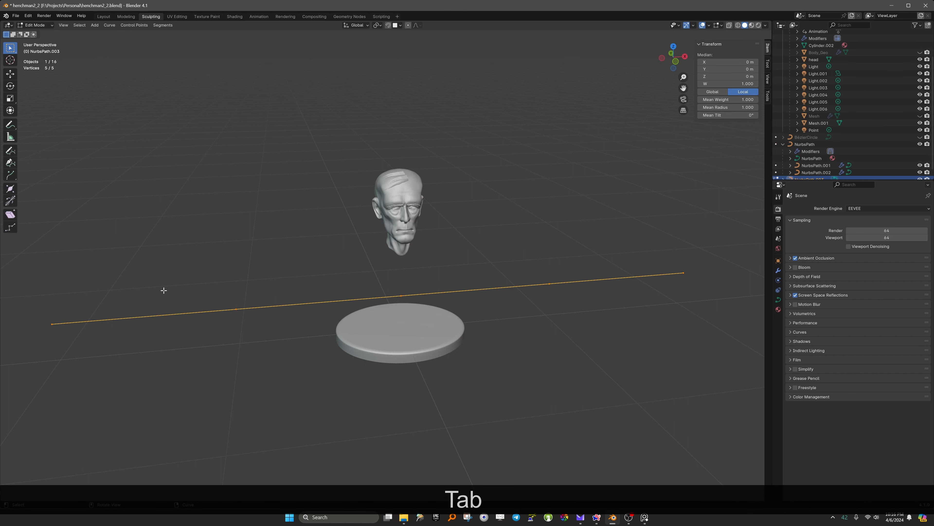
{"action": "scroll", "coordinate": [140, 257], "scroll_direction": "down", "scroll_amount": 1}
{"action": "left_click_drag", "start_coordinate": [69, 255], "coordinate": [658, 366]}
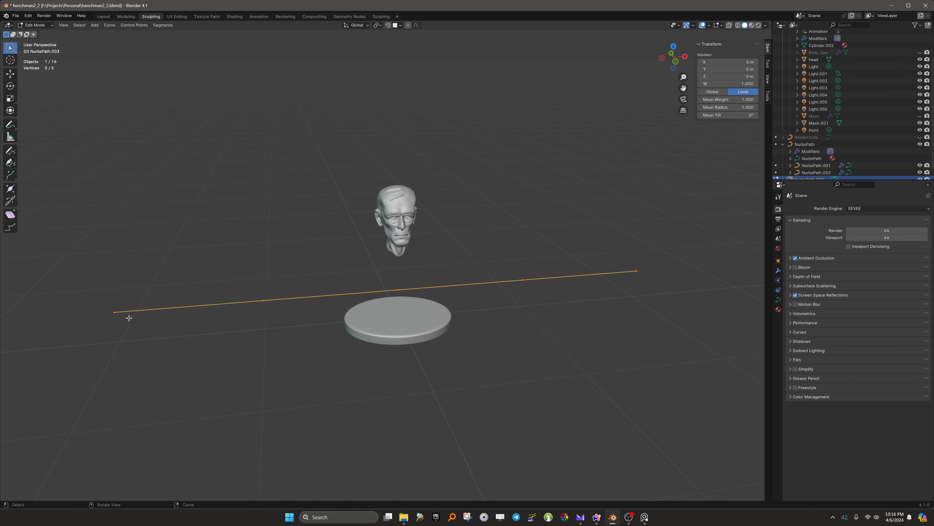
{"action": "key", "text": "Delete"}
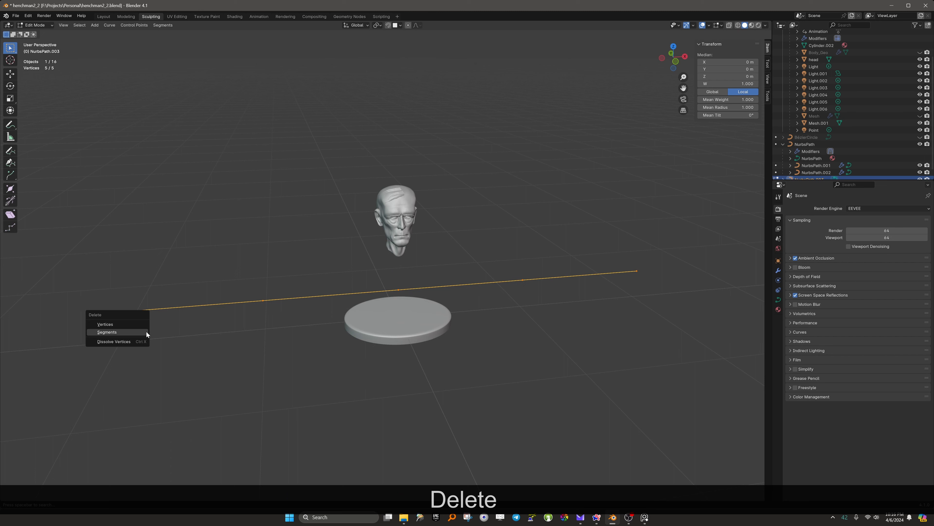
{"action": "left_click", "coordinate": [117, 324]}
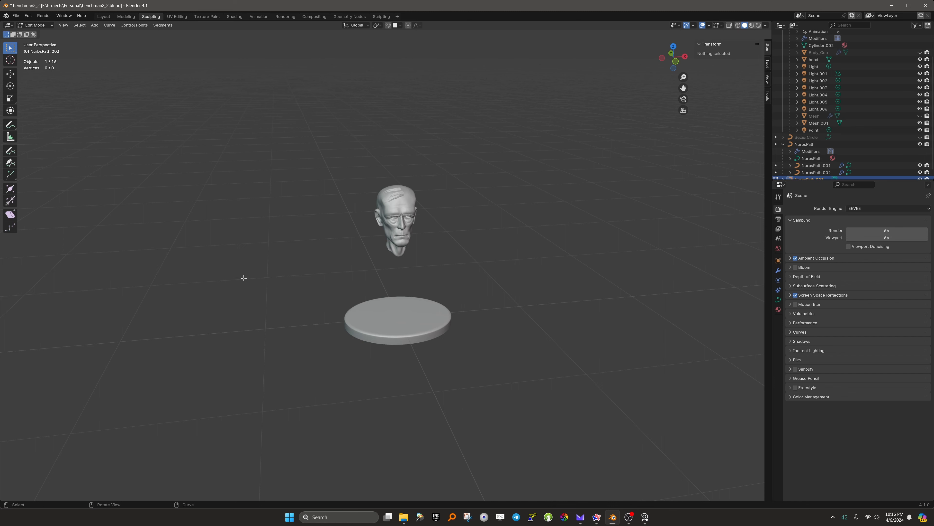
Sketch two annotation strokes across the upper forehead just below the existing hair strands.
{"action": "scroll", "coordinate": [239, 272], "scroll_direction": "up", "scroll_amount": 4}
{"action": "middle_click_drag", "start_coordinate": [264, 160], "coordinate": [250, 255], "text": "shift"}
{"action": "scroll", "coordinate": [257, 236], "scroll_direction": "up", "scroll_amount": 3}
{"action": "middle_click_drag", "start_coordinate": [152, 203], "coordinate": [151, 193]}
{"action": "middle_click_drag", "start_coordinate": [173, 158], "coordinate": [174, 206], "text": "shift"}
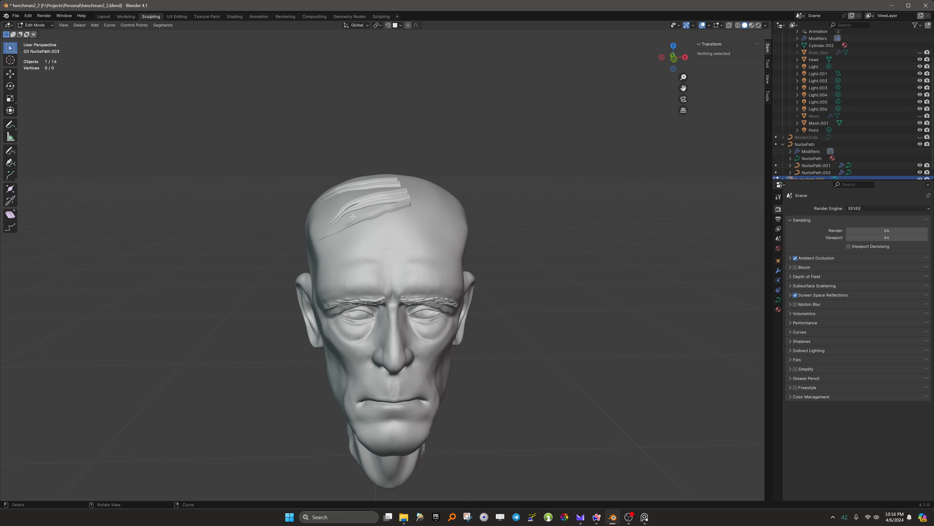
{"action": "middle_click_drag", "start_coordinate": [113, 152], "coordinate": [125, 163]}
{"action": "scroll", "coordinate": [113, 159], "scroll_direction": "up", "scroll_amount": 2}
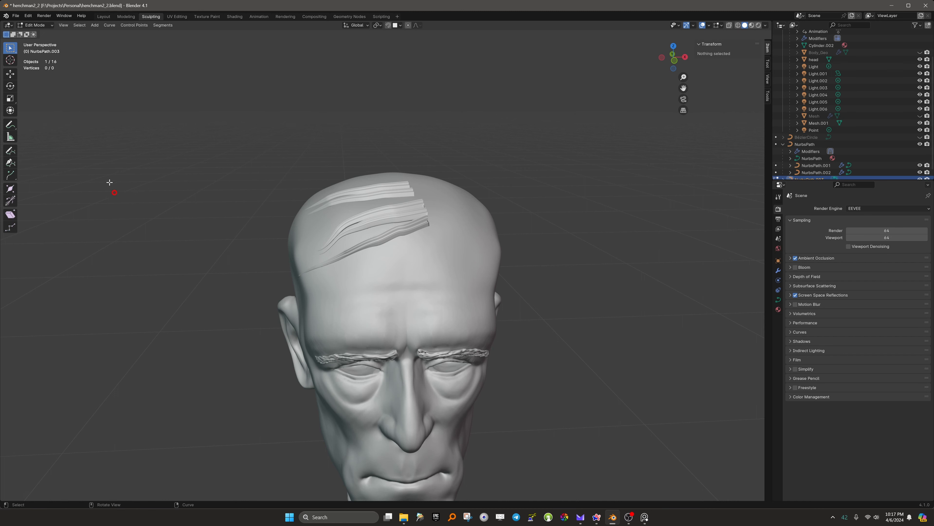
{"action": "left_click", "coordinate": [10, 124]}
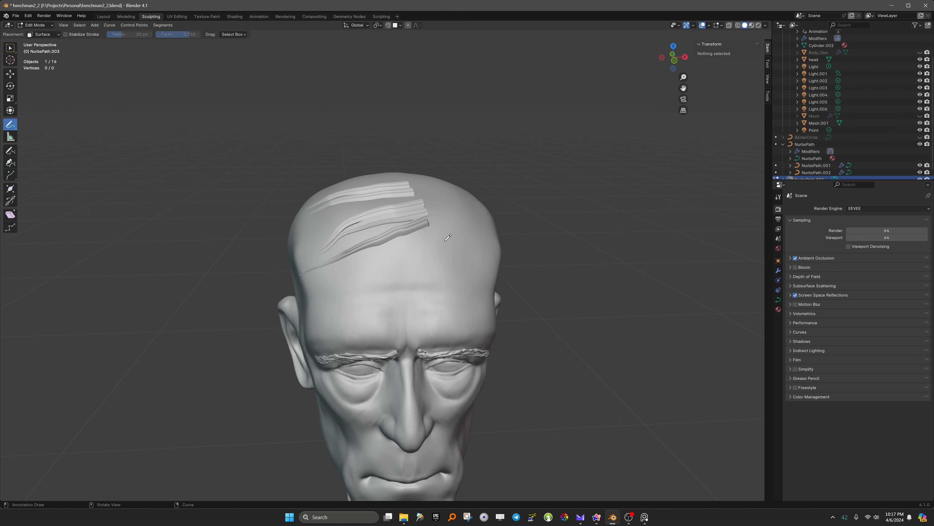
{"action": "left_click_drag", "start_coordinate": [429, 252], "coordinate": [364, 266]}
{"action": "left_click_drag", "start_coordinate": [441, 235], "coordinate": [309, 281]}
{"action": "mouse_move", "coordinate": [244, 236]}
{"action": "middle_mouse_down"}
{"action": "mouse_move", "coordinate": [216, 228]}
{"action": "mouse_move", "coordinate": [249, 237]}
{"action": "middle_mouse_up"}
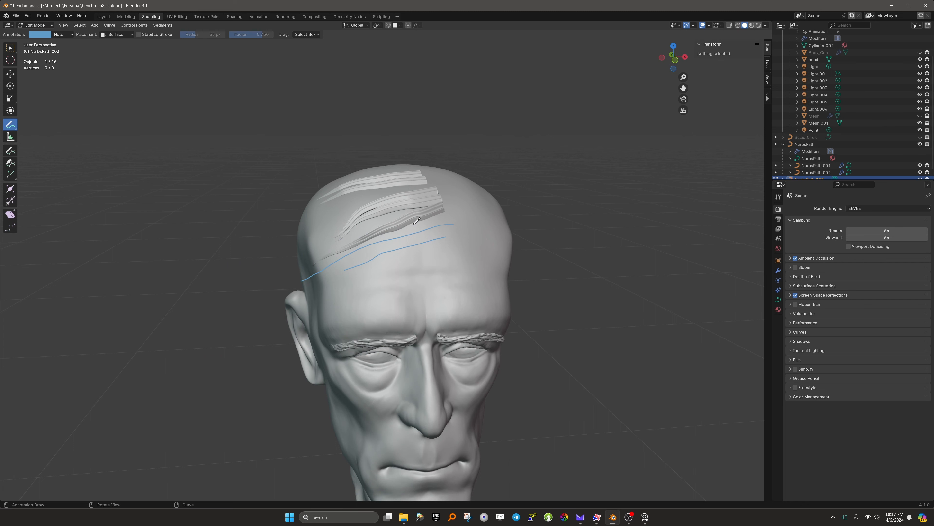
{"action": "middle_click_drag", "start_coordinate": [242, 236], "coordinate": [230, 230]}
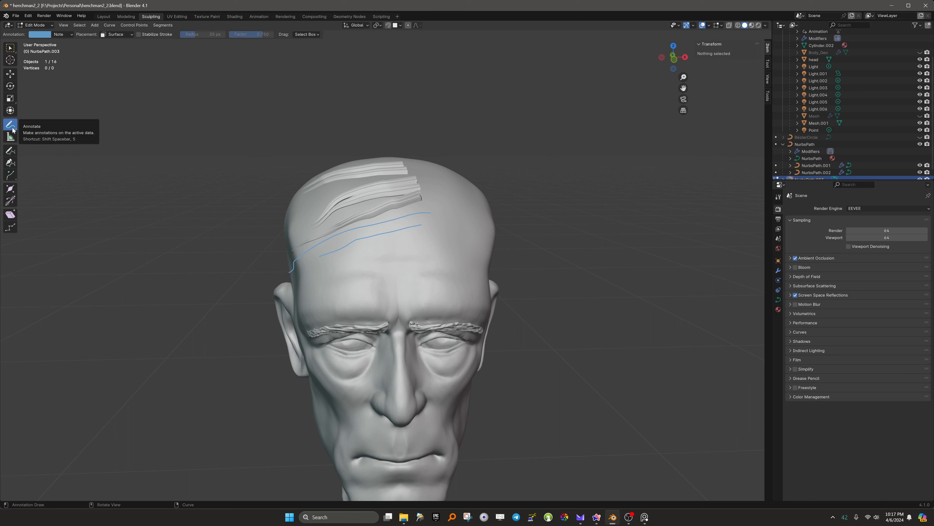
Remove the Note annotation layer, then repeat the removal after sketching one more stroke across the forehead.
{"action": "left_click", "coordinate": [767, 79]}
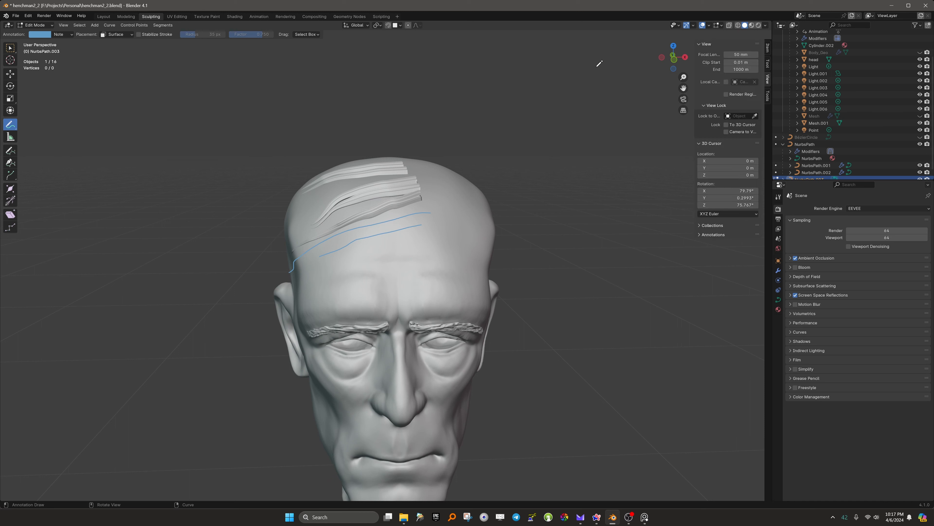
{"action": "left_click", "coordinate": [768, 64]}
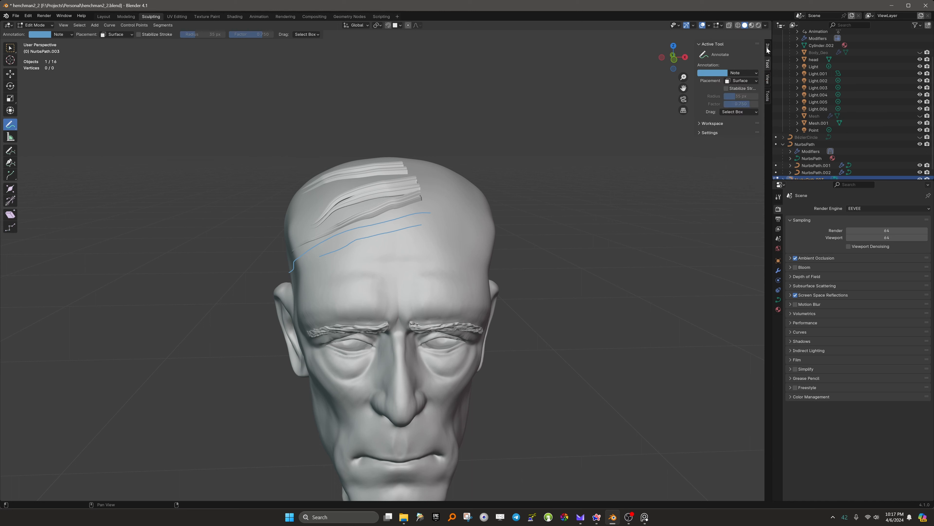
{"action": "left_click", "coordinate": [769, 96]}
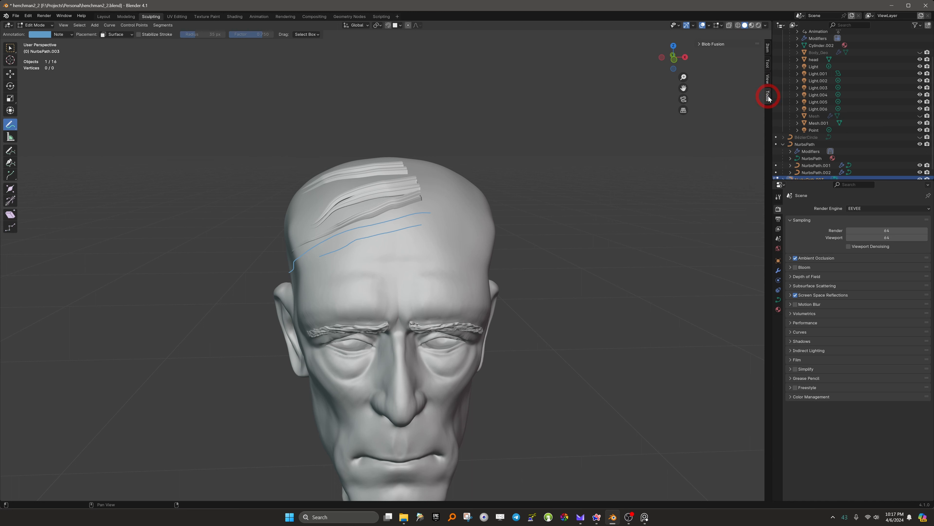
{"action": "left_click", "coordinate": [768, 79]}
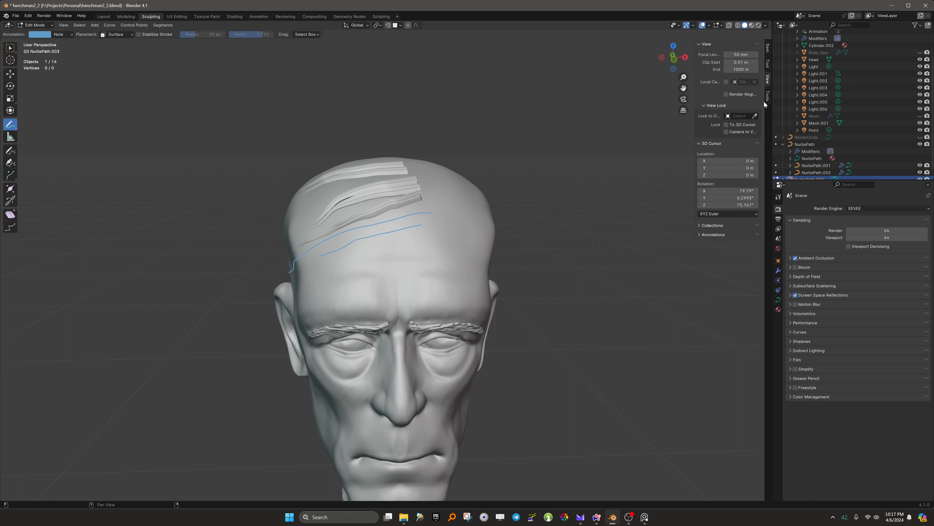
{"action": "left_click", "coordinate": [700, 235]}
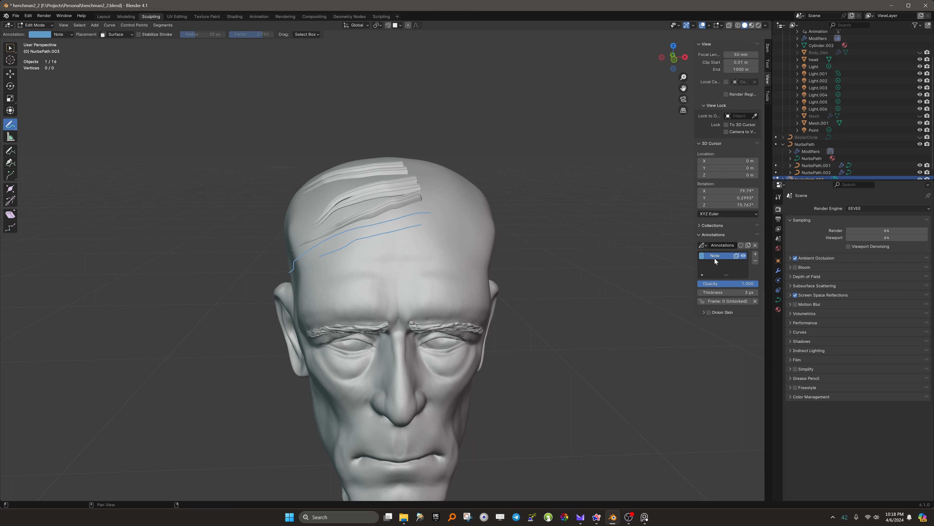
{"action": "left_click", "coordinate": [753, 260]}
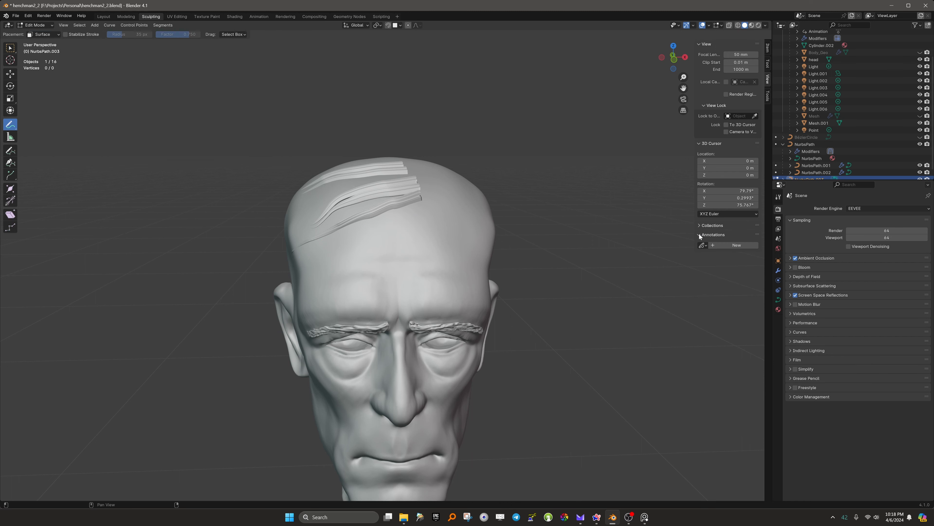
{"action": "left_click_drag", "start_coordinate": [453, 232], "coordinate": [316, 252]}
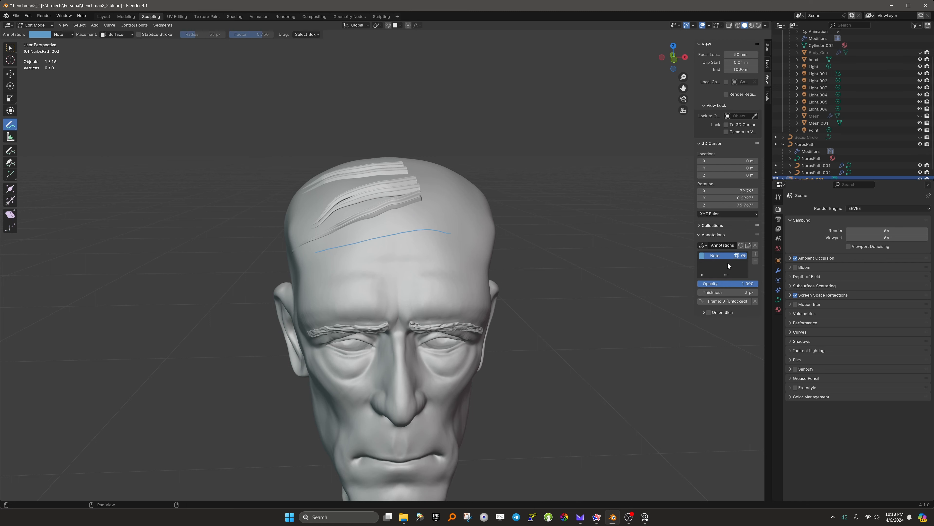
{"action": "left_click", "coordinate": [755, 260]}
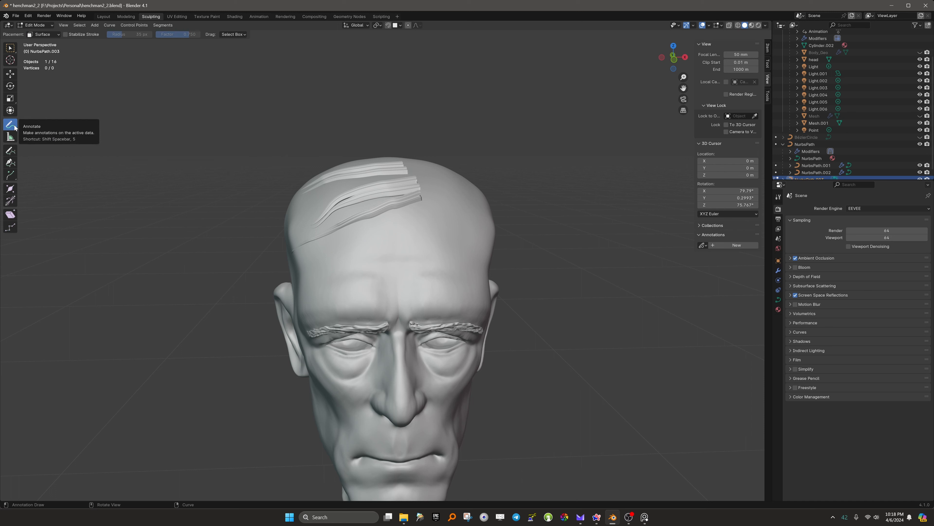
Enable snapping during transforms and review the snapping target options.
{"action": "left_click", "coordinate": [12, 153]}
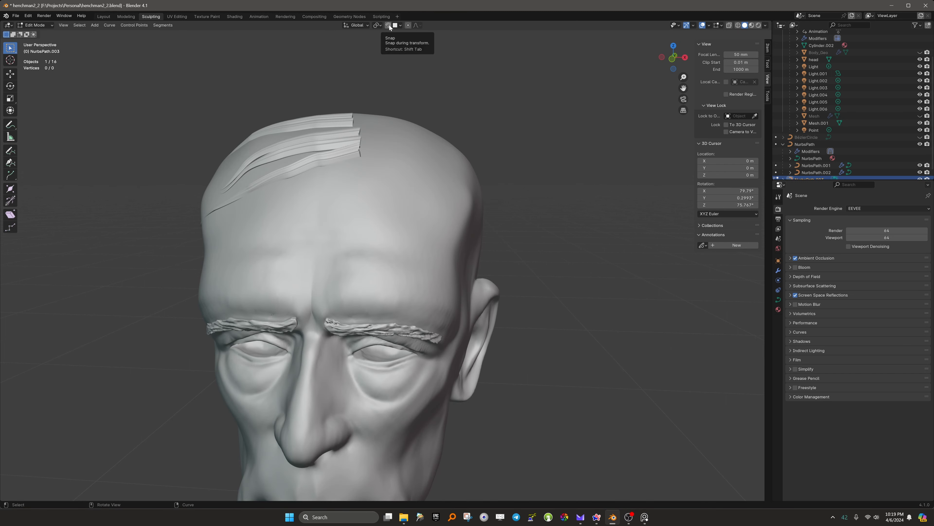
{"action": "left_click", "coordinate": [389, 25]}
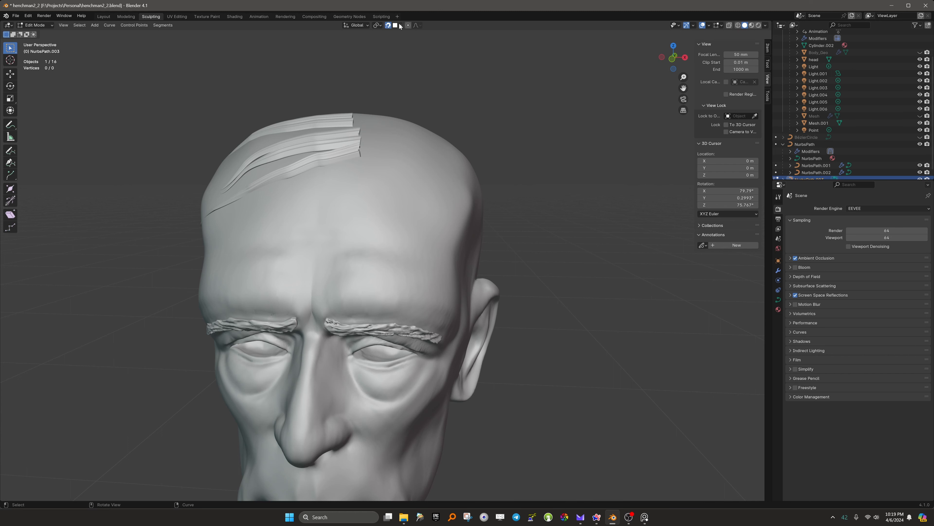
{"action": "left_click", "coordinate": [400, 26]}
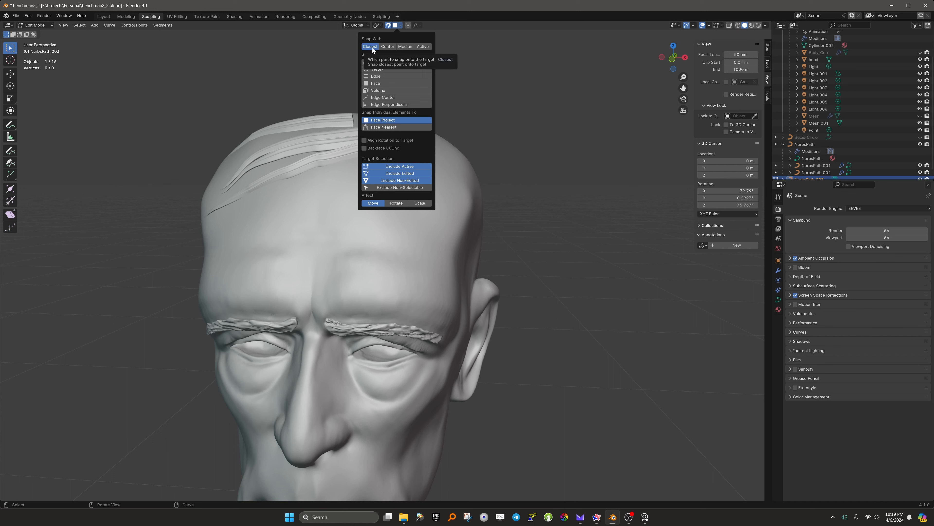
{"action": "middle_click_drag", "start_coordinate": [137, 230], "coordinate": [102, 228]}
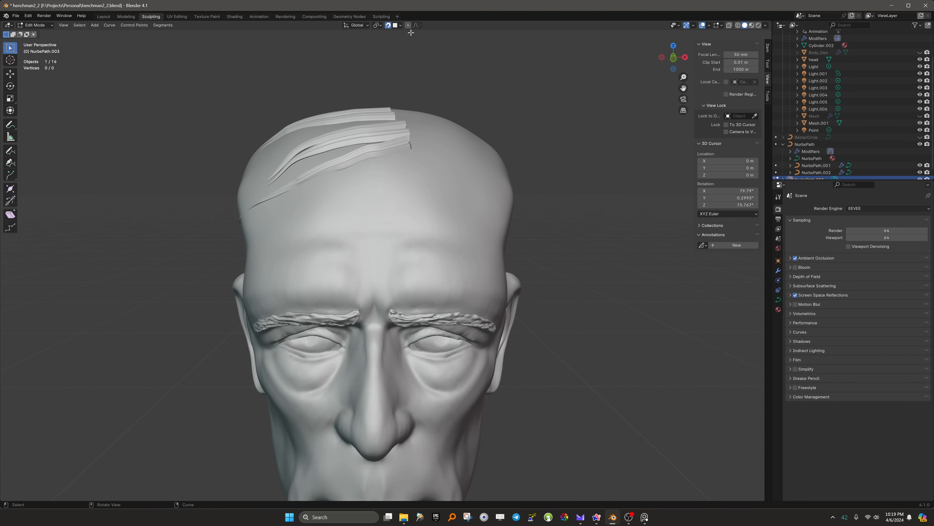
{"action": "left_click", "coordinate": [400, 25]}
Draw a freehand Bézier curve on the head's surface, sweeping across the upper forehead below the hair strands.
{"action": "left_click", "coordinate": [9, 152]}
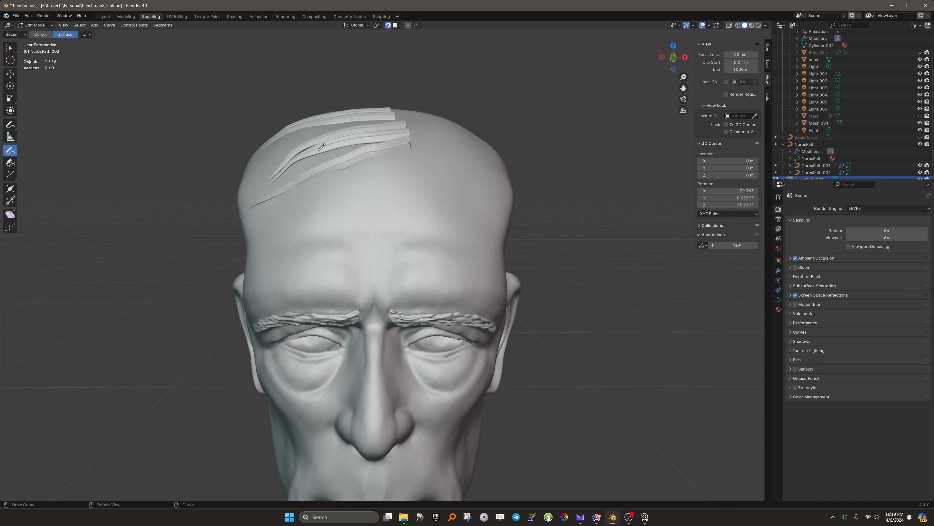
{"action": "left_click_drag", "start_coordinate": [457, 173], "coordinate": [258, 231]}
{"action": "mouse_move", "coordinate": [175, 245]}
{"action": "middle_mouse_down"}
{"action": "mouse_move", "coordinate": [96, 251]}
{"action": "mouse_move", "coordinate": [174, 253]}
{"action": "mouse_move", "coordinate": [138, 254]}
{"action": "middle_mouse_up"}
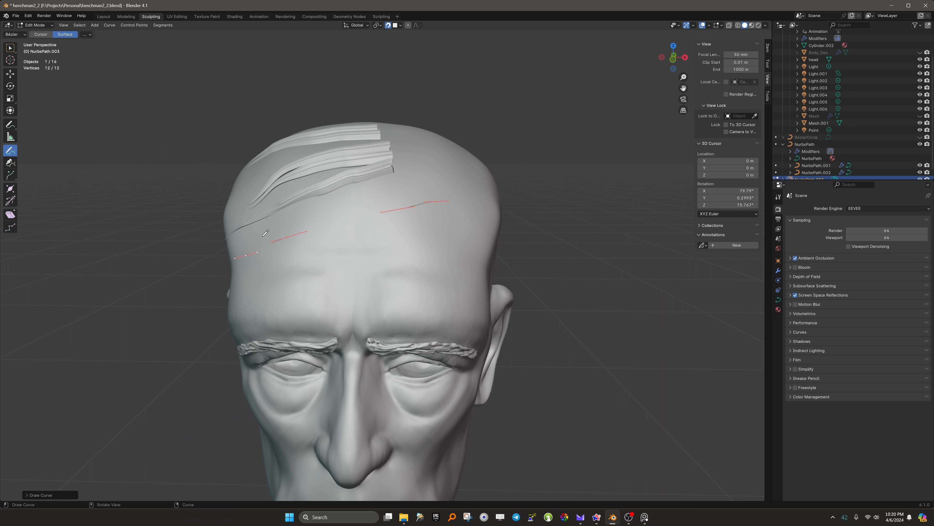
Select all points of the drawn forehead curve and subdivide it.
{"action": "left_click", "coordinate": [10, 48]}
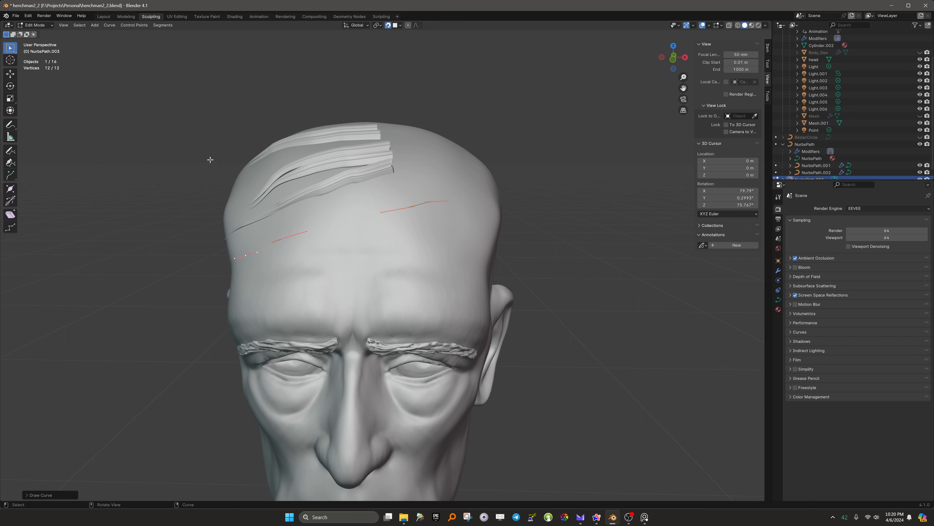
{"action": "left_click_drag", "start_coordinate": [194, 139], "coordinate": [467, 273]}
{"action": "left_click_drag", "start_coordinate": [199, 170], "coordinate": [480, 281]}
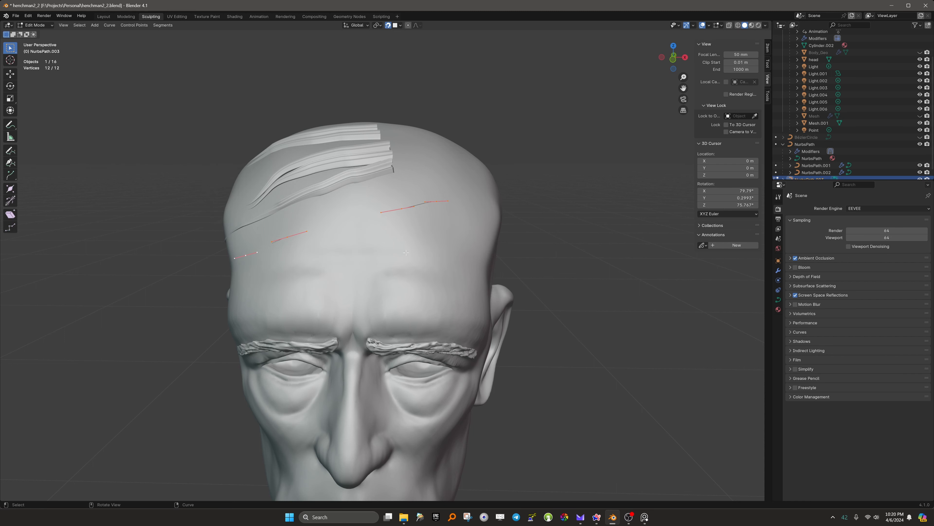
{"action": "right_click", "coordinate": [249, 254]}
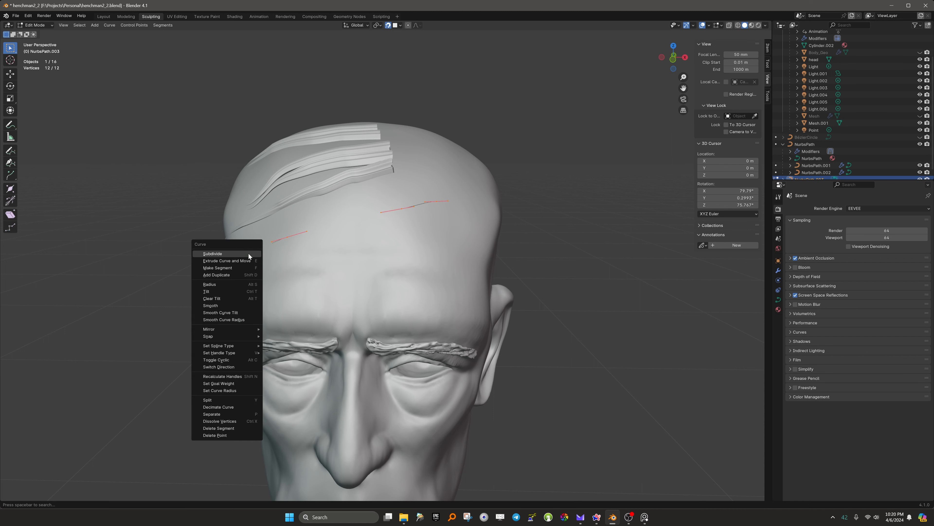
{"action": "left_click", "coordinate": [239, 256]}
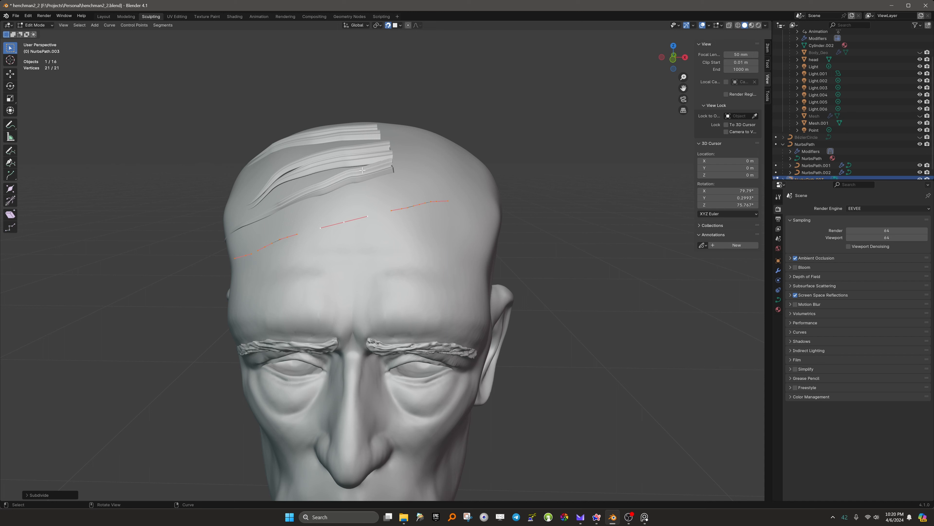
Try to subdivide the forehead curve once more, and undo that edit.
{"action": "left_click_drag", "start_coordinate": [343, 167], "coordinate": [345, 173]}
{"action": "left_click_drag", "start_coordinate": [458, 266], "coordinate": [459, 266]}
{"action": "right_click", "coordinate": [378, 211]}
{"action": "left_click", "coordinate": [377, 211]}
{"action": "key", "text": "ctrl+z"}
Return to Object Mode and add a Bézier Circle around the round base.
{"action": "key", "text": "Tab"}
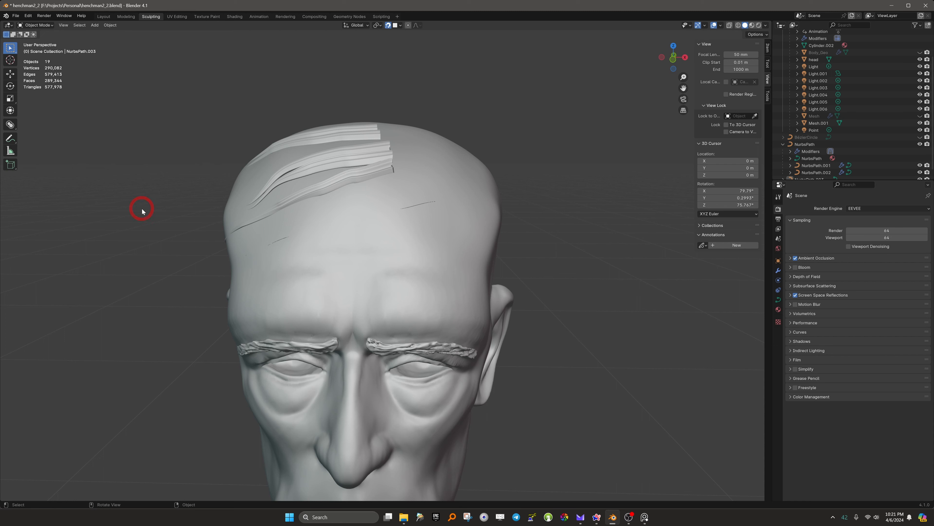
{"action": "key", "text": "shift+a"}
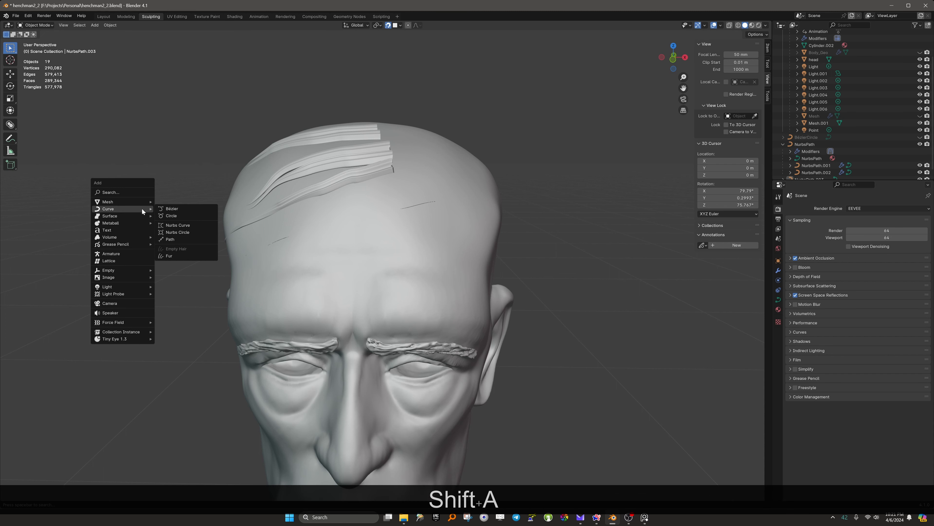
{"action": "left_click", "coordinate": [174, 216]}
{"action": "scroll", "coordinate": [174, 236], "scroll_direction": "down", "scroll_amount": 6}
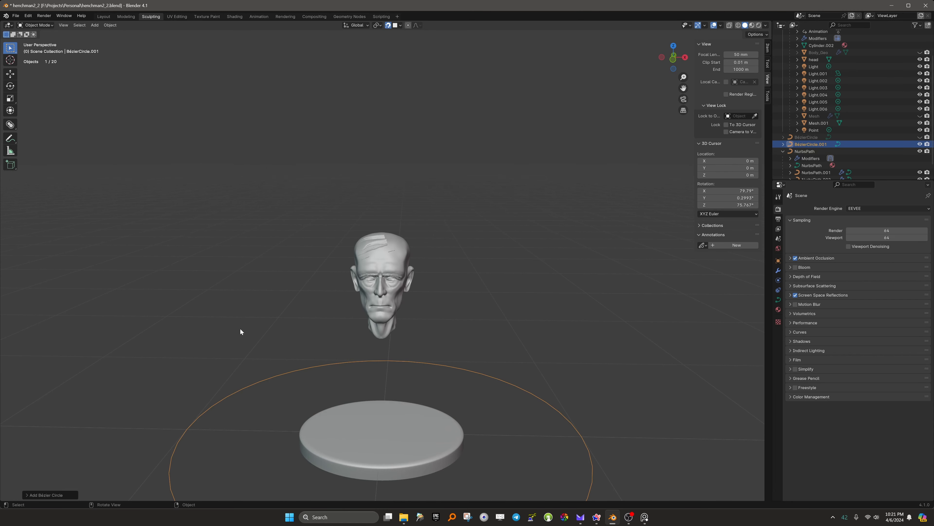
{"action": "key", "text": "s"}
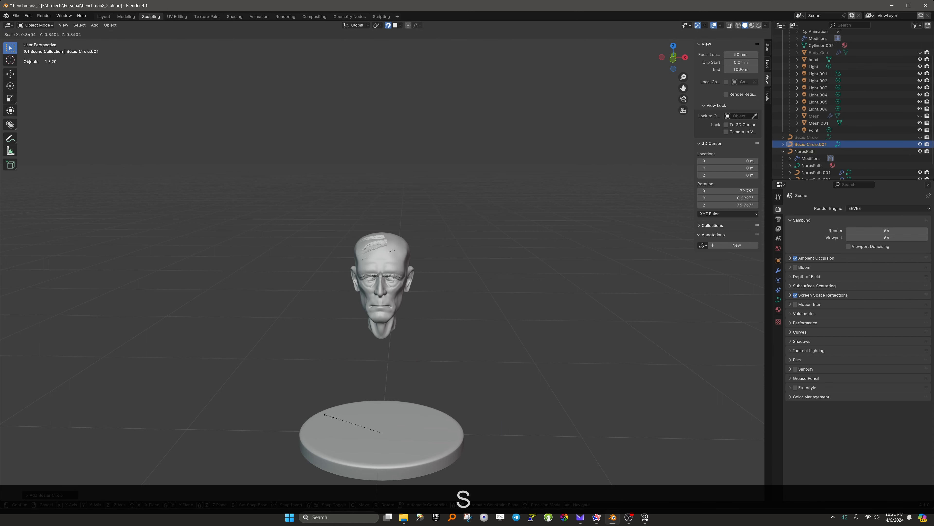
{"action": "left_click", "coordinate": [249, 349]}
{"action": "scroll", "coordinate": [210, 359], "scroll_direction": "down", "scroll_amount": 3}
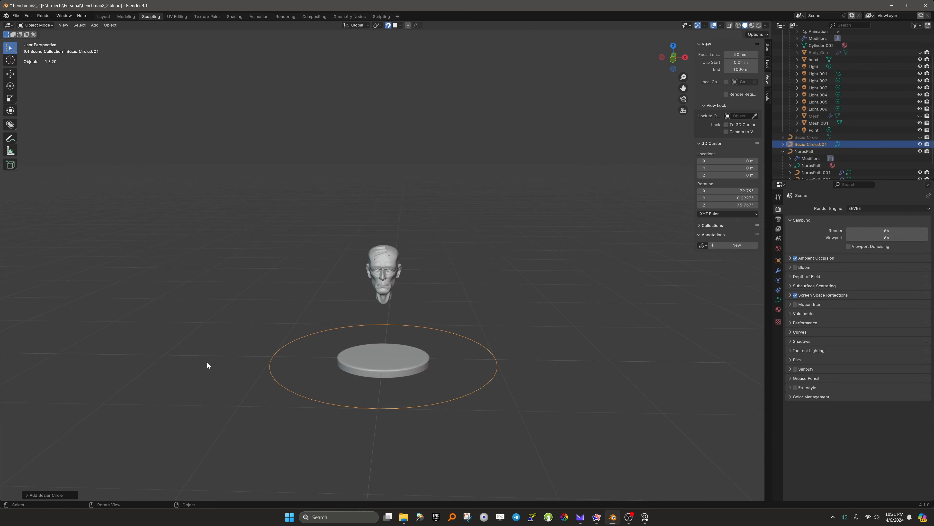
{"action": "scroll", "coordinate": [211, 362], "scroll_direction": "up", "scroll_amount": 3}
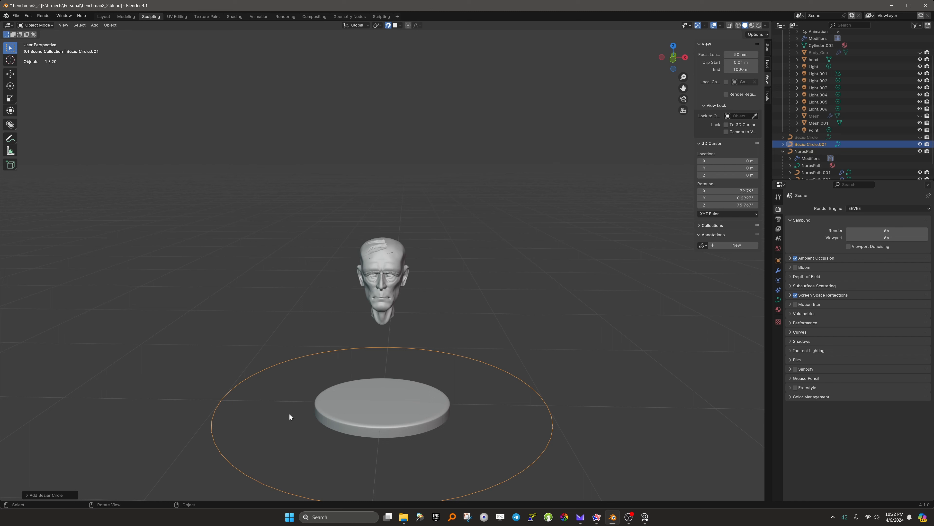
{"action": "key", "text": "r"}
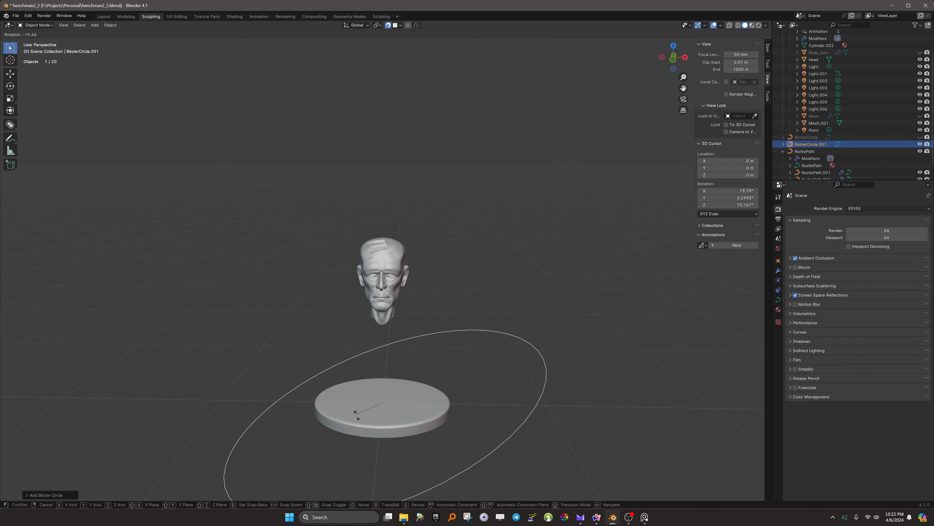
{"action": "key", "text": "Escape"}
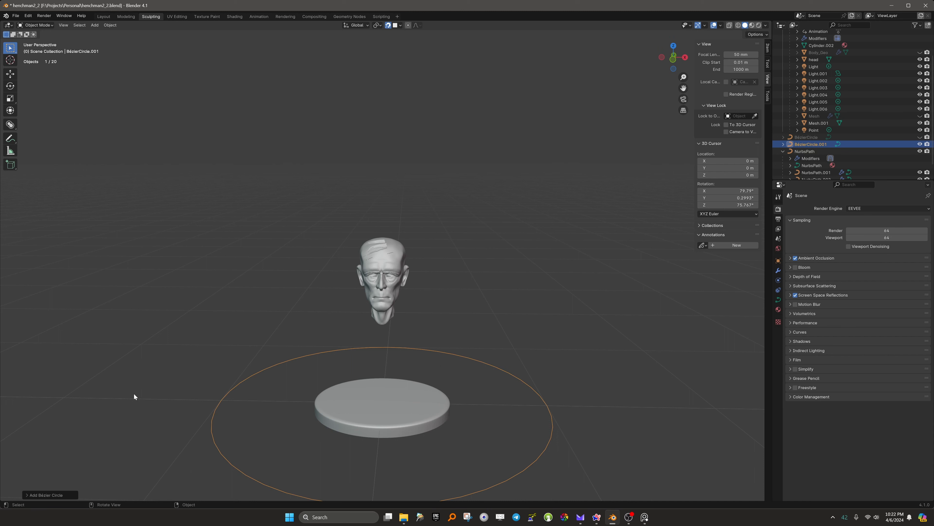
{"action": "key", "text": "r"}
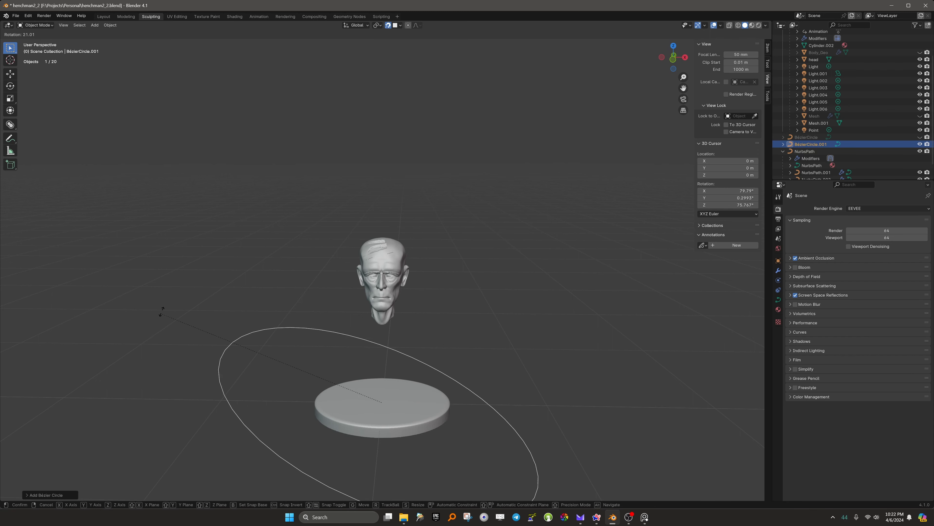
{"action": "left_click", "coordinate": [104, 406]}
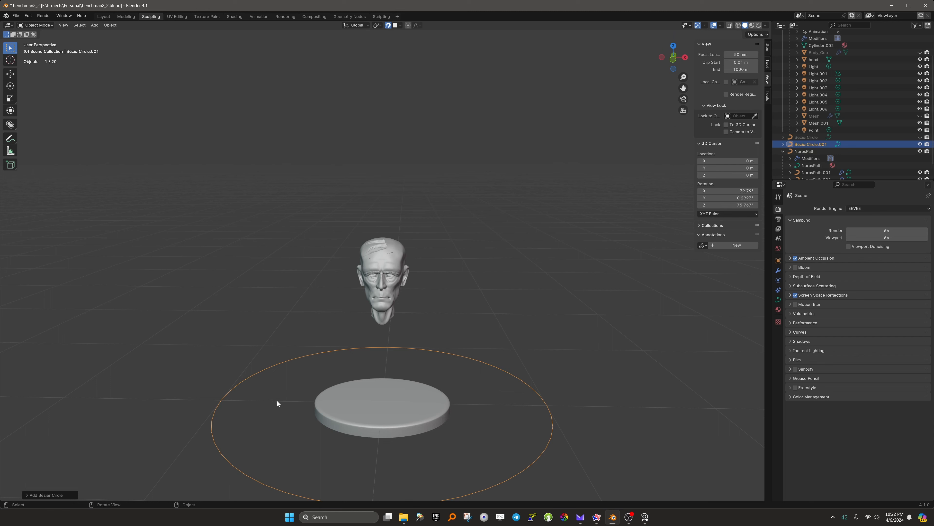
{"action": "key", "text": "s"}
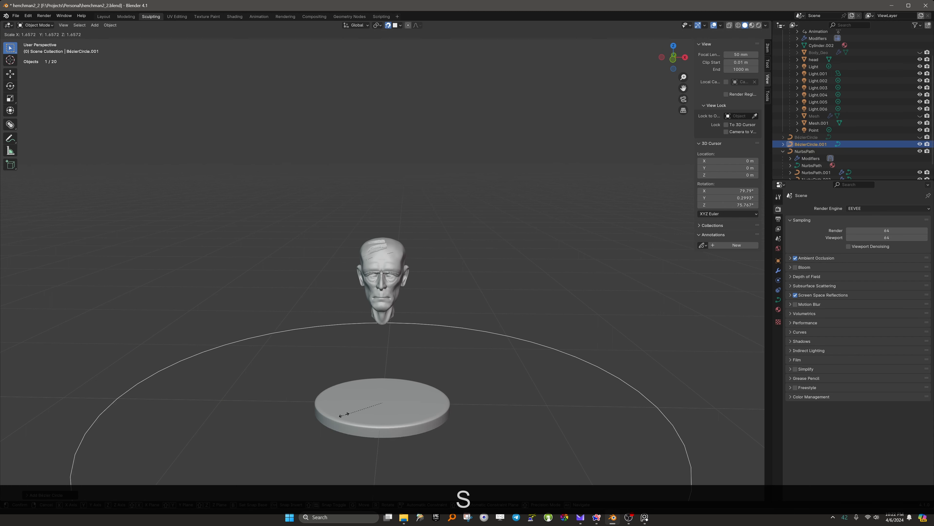
{"action": "left_click", "coordinate": [164, 383]}
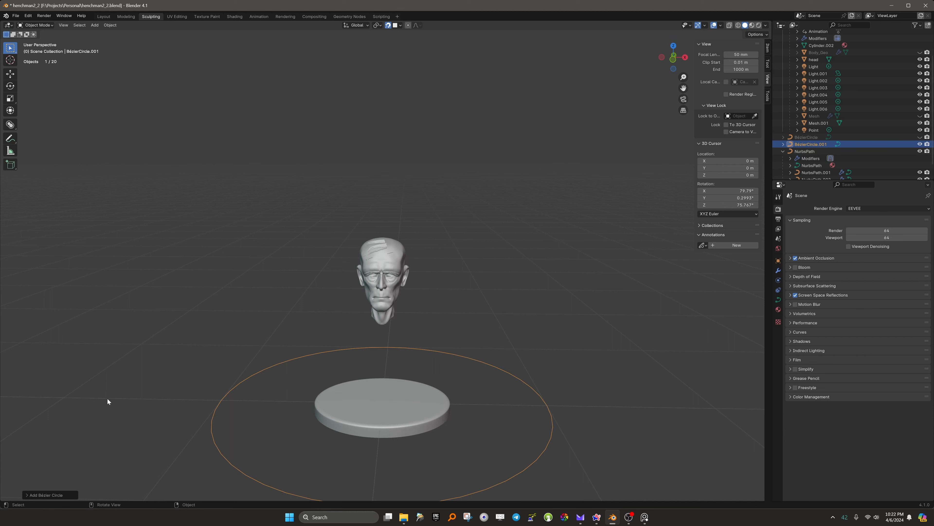
Scale the Bézier circle down to about the head's width and raise it along Z above the head.
{"action": "key", "text": "s"}
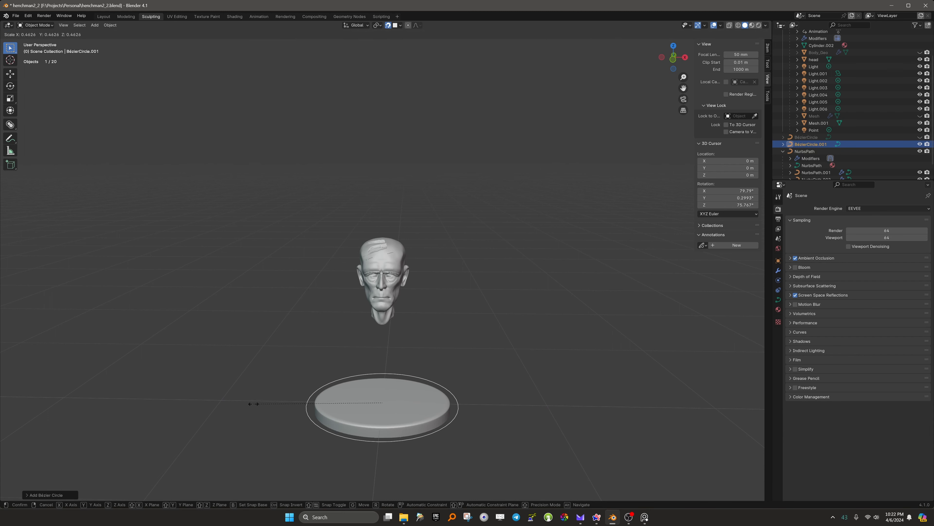
{"action": "left_click", "coordinate": [234, 392]}
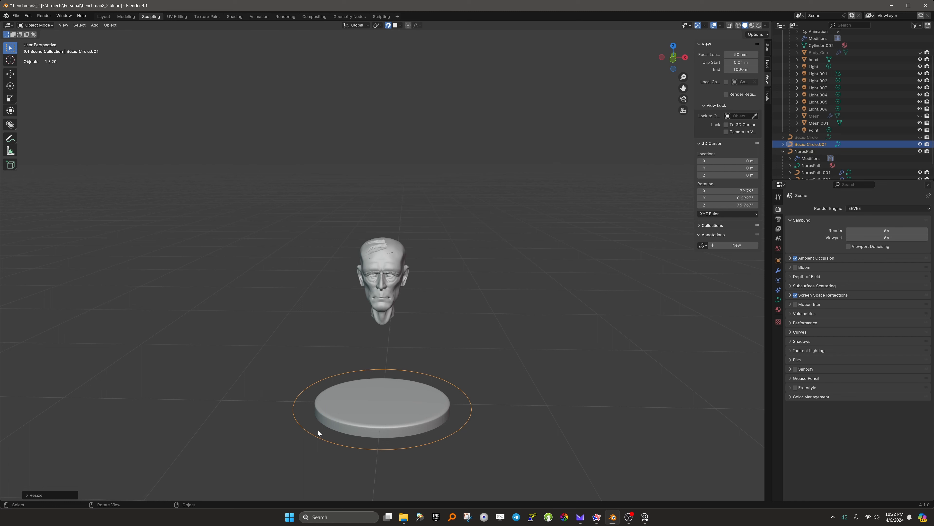
{"action": "key", "text": "s"}
{"action": "left_click", "coordinate": [384, 425]}
{"action": "key", "text": "g"}
{"action": "key", "text": "z"}
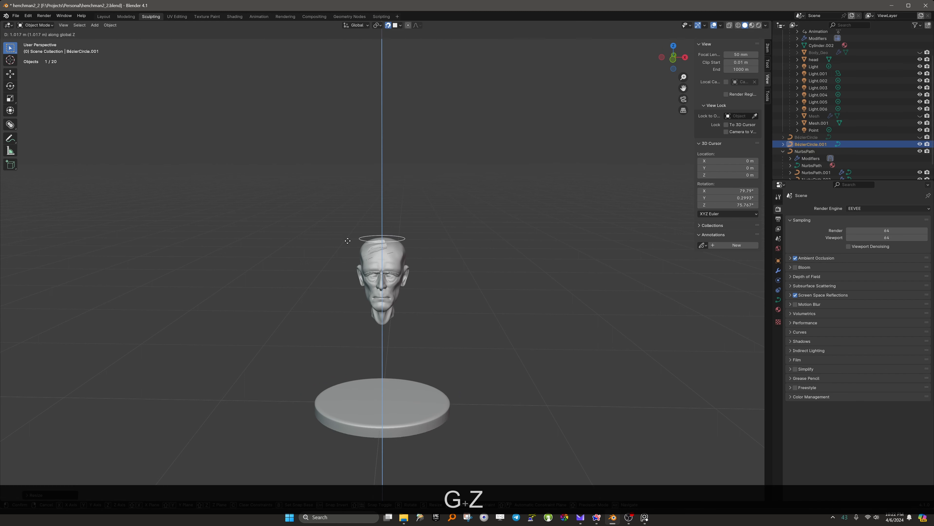
{"action": "left_click", "coordinate": [321, 194]}
Shrink the raised circle further until it is a small ring hovering over the scalp.
{"action": "scroll", "coordinate": [321, 191], "scroll_direction": "up", "scroll_amount": 2}
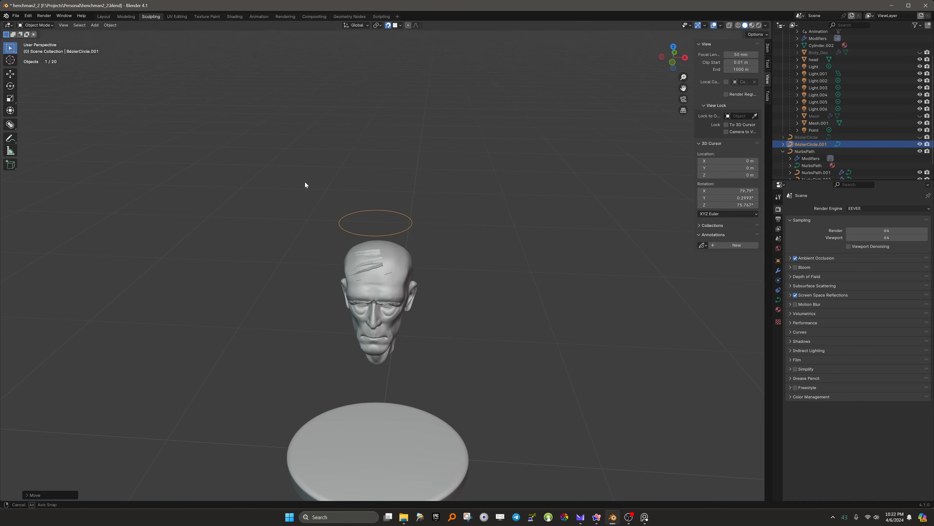
{"action": "scroll", "coordinate": [305, 180], "scroll_direction": "up", "scroll_amount": 2}
{"action": "key", "text": "s"}
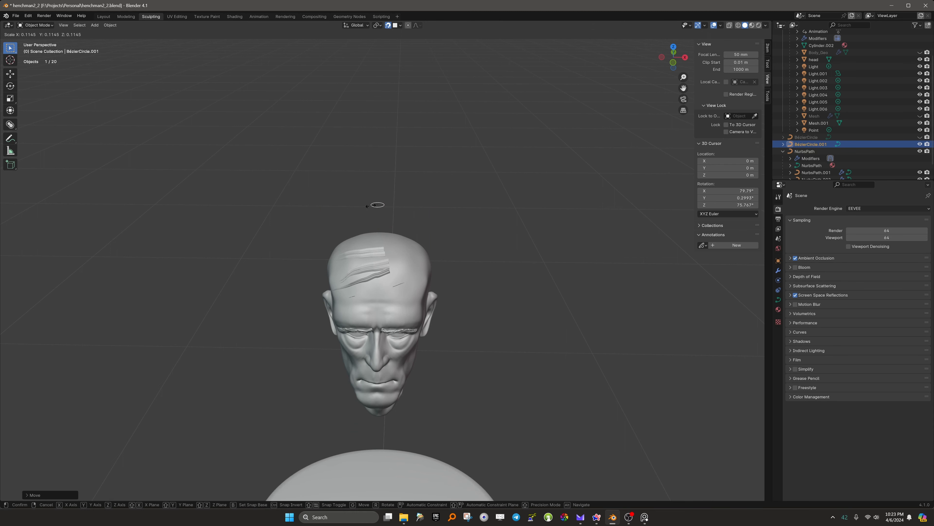
{"action": "left_click", "coordinate": [370, 206]}
{"action": "mouse_move", "coordinate": [325, 168]}
{"action": "middle_mouse_down"}
{"action": "mouse_move", "coordinate": [323, 181]}
{"action": "mouse_move", "coordinate": [322, 172]}
{"action": "middle_mouse_up"}
{"action": "scroll", "coordinate": [322, 180], "scroll_direction": "up", "scroll_amount": 4}
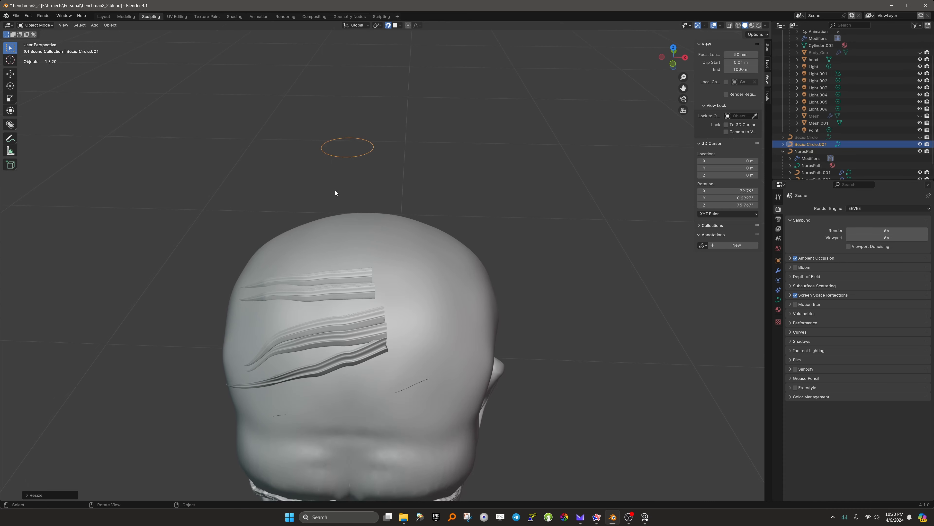
Select the forehead curve NurbsPath.003, show its geometry and bevel settings, and turn off its path animation.
{"action": "left_click", "coordinate": [348, 155]}
{"action": "left_click", "coordinate": [417, 383]}
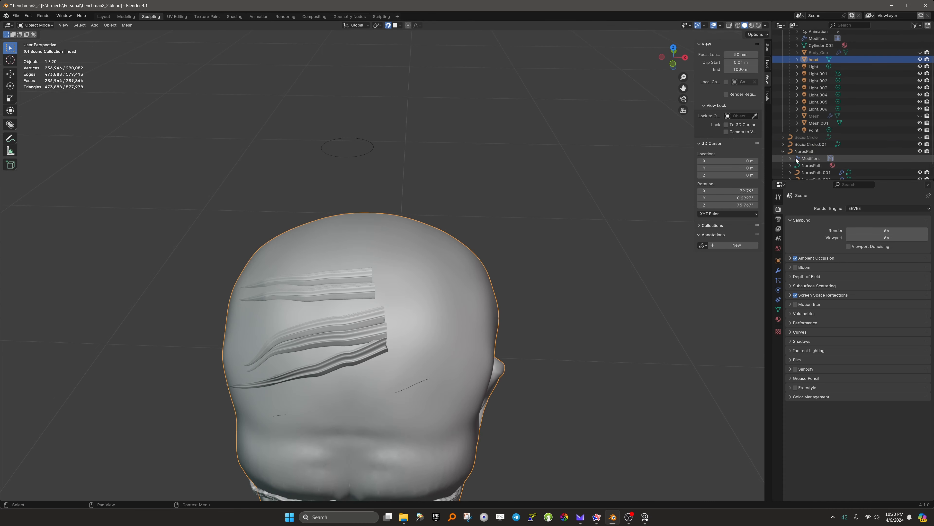
{"action": "scroll", "coordinate": [802, 166], "scroll_direction": "down", "scroll_amount": 2}
{"action": "left_click", "coordinate": [796, 172]}
{"action": "middle_click_drag", "start_coordinate": [433, 300], "coordinate": [433, 285]}
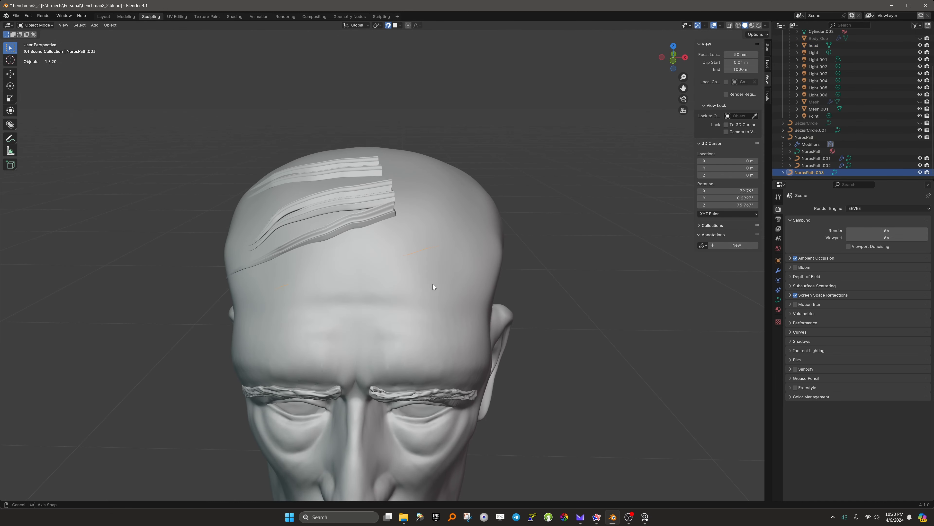
{"action": "left_click", "coordinate": [779, 301]}
{"action": "left_click", "coordinate": [802, 323]}
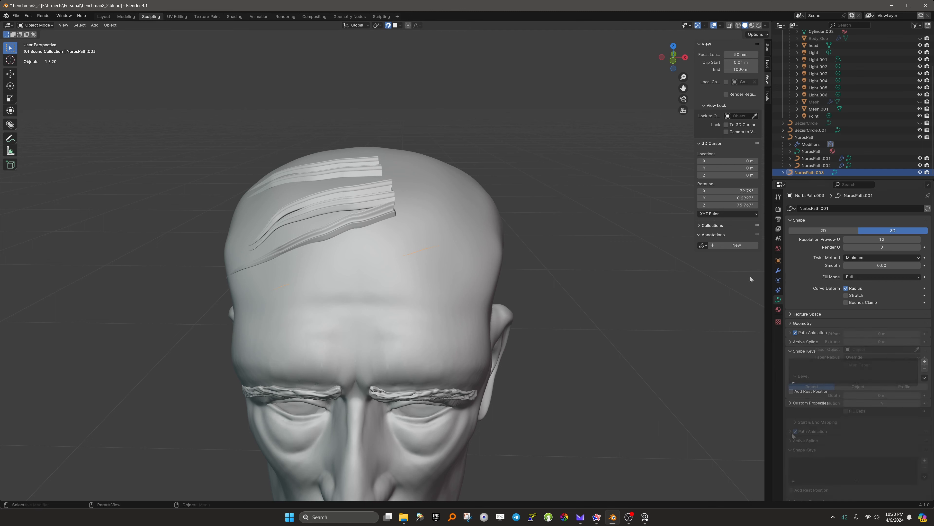
{"action": "left_click", "coordinate": [790, 431]}
{"action": "left_click", "coordinate": [796, 431]}
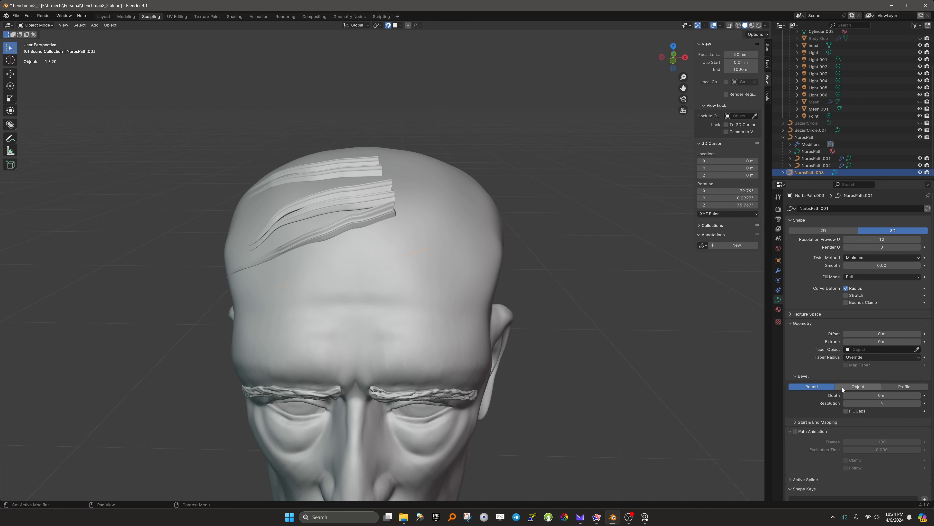
Try a round bevel with a depth of 0.02 m on the forehead curve, and reset the depth to 0.
{"action": "mouse_move", "coordinate": [864, 397]}
{"action": "left_mouse_down"}
{"action": "mouse_move", "coordinate": [883, 395]}
{"action": "mouse_move", "coordinate": [867, 395]}
{"action": "left_mouse_up"}
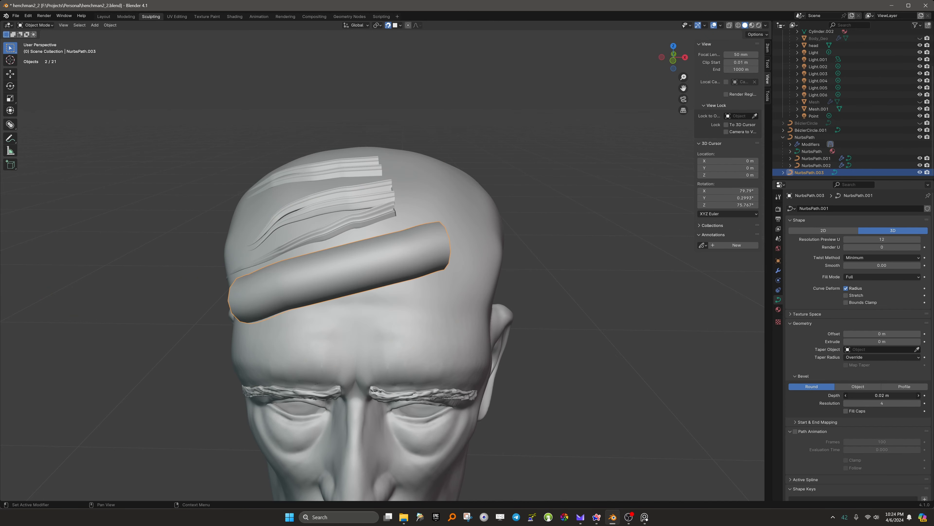
{"action": "left_click", "coordinate": [868, 395]}
{"action": "type", "text": "0"}
{"action": "key", "text": "Return"}
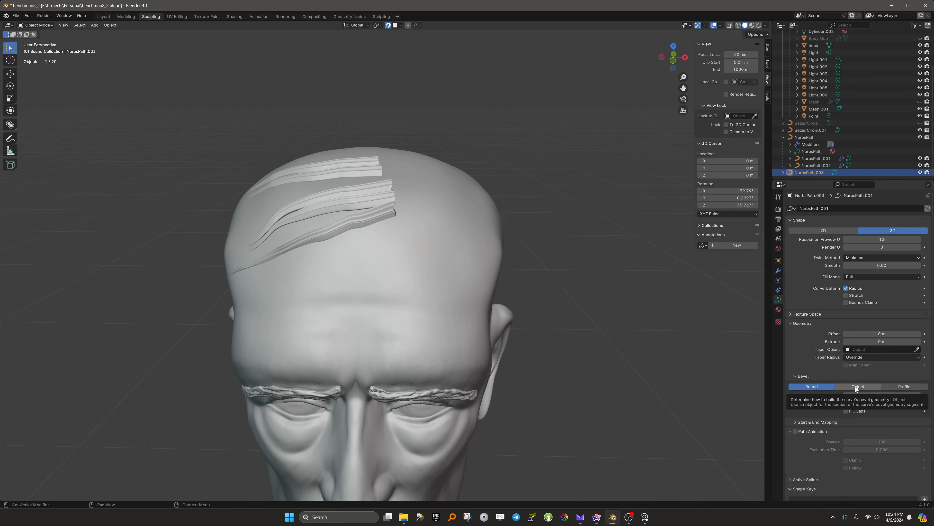
Switch the forehead curve's bevel to Profile and add points that shape the profile into a wavy step.
{"action": "left_click", "coordinate": [898, 387]}
{"action": "scroll", "coordinate": [817, 438], "scroll_direction": "down", "scroll_amount": 5}
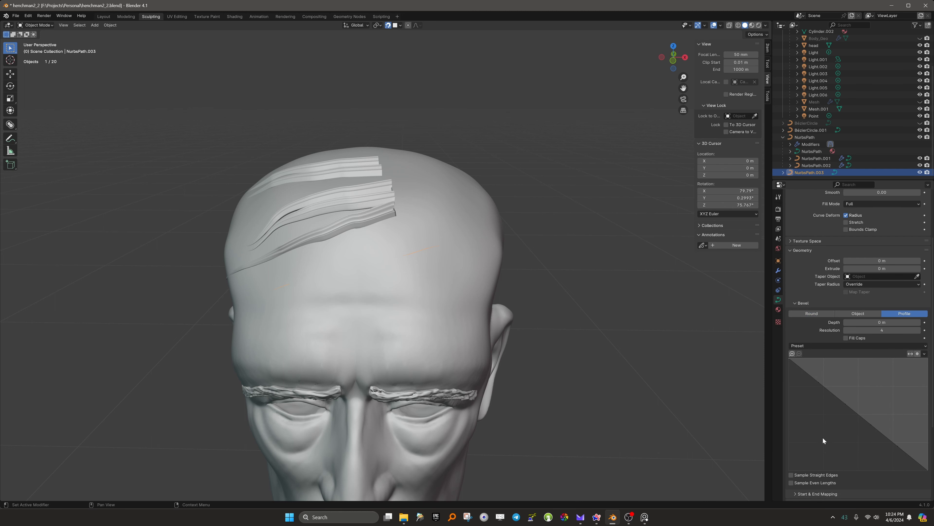
{"action": "left_click_drag", "start_coordinate": [827, 390], "coordinate": [820, 407]}
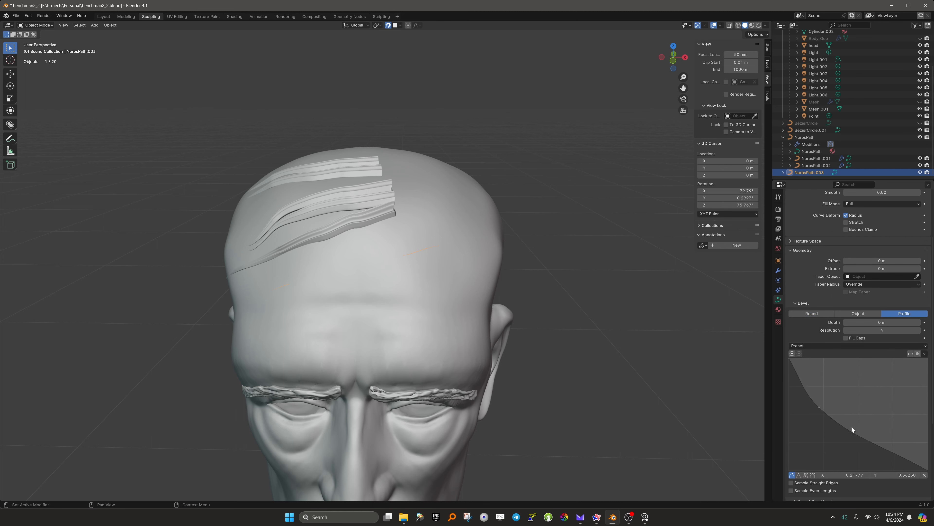
{"action": "mouse_move", "coordinate": [864, 434]}
{"action": "left_mouse_down"}
{"action": "mouse_move", "coordinate": [877, 408]}
{"action": "mouse_move", "coordinate": [891, 442]}
{"action": "left_mouse_up"}
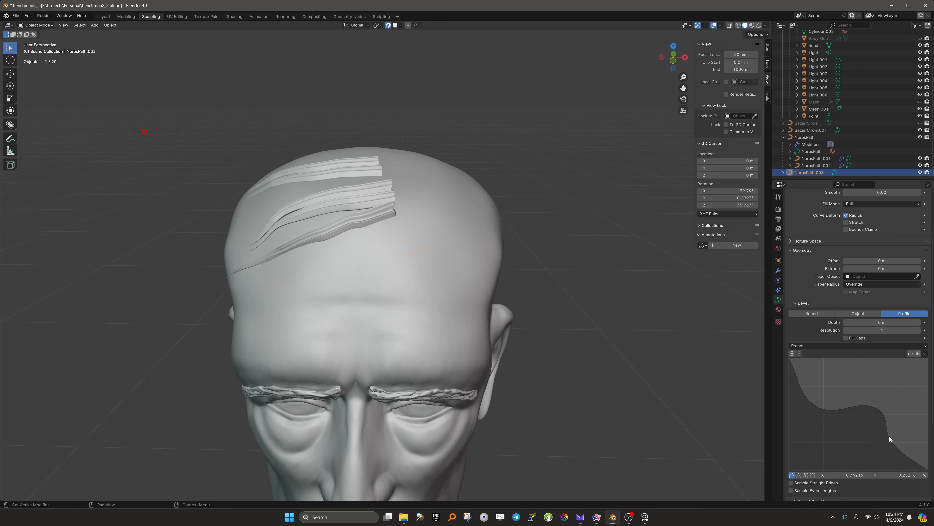
Try a depth of 0.05 m with the custom bevel profile, and reset the depth to 0.
{"action": "left_click_drag", "start_coordinate": [882, 322], "coordinate": [897, 322]}
{"action": "mouse_move", "coordinate": [580, 383]}
{"action": "middle_mouse_down"}
{"action": "mouse_move", "coordinate": [506, 382]}
{"action": "mouse_move", "coordinate": [581, 385]}
{"action": "middle_mouse_up"}
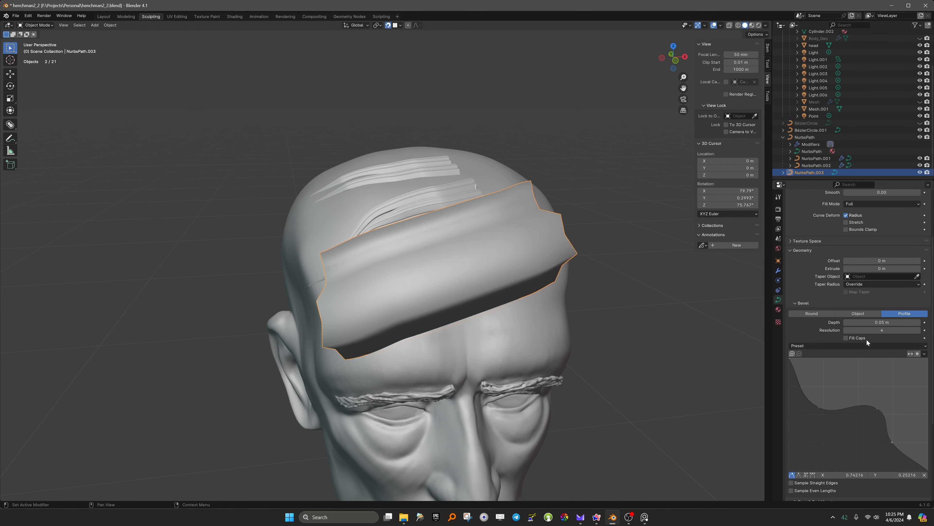
{"action": "left_click", "coordinate": [891, 322]}
{"action": "type", "text": "0"}
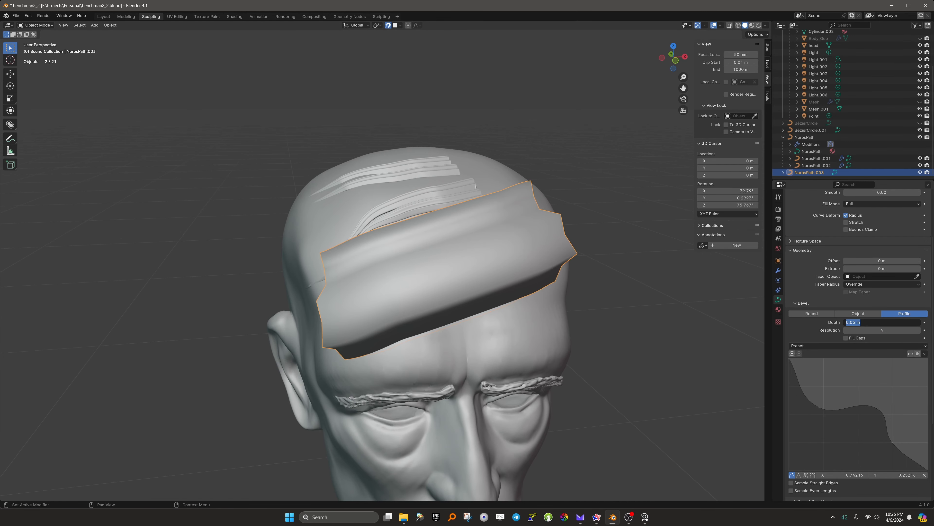
{"action": "key", "text": "Return"}
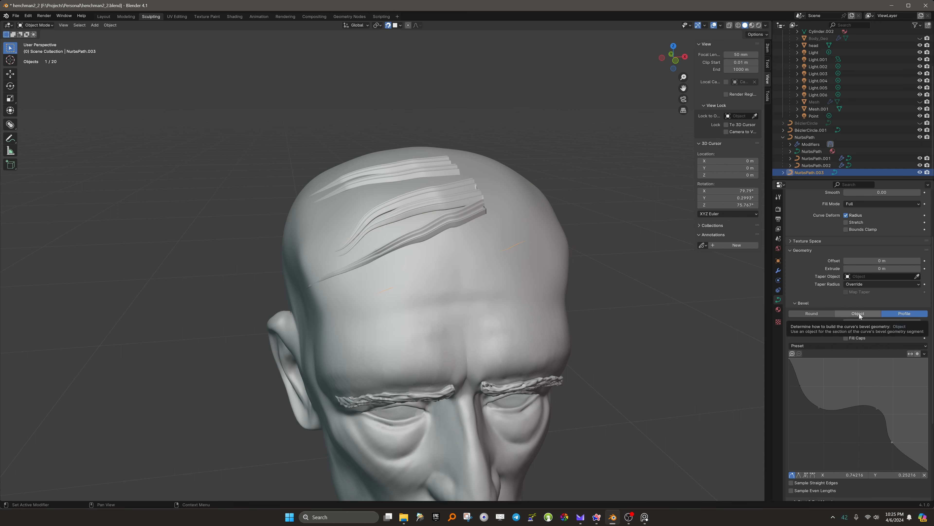
Set the forehead curve's bevel to Object and pick the small circle above the head, BézierCircle.001, as bevel object.
{"action": "scroll", "coordinate": [584, 304], "scroll_direction": "down", "scroll_amount": 3}
{"action": "middle_click_drag", "start_coordinate": [434, 130], "coordinate": [429, 146]}
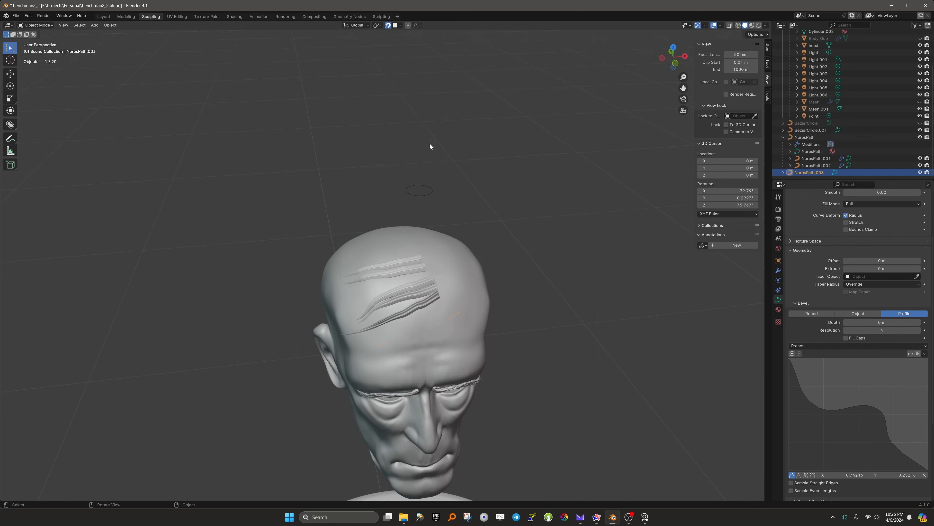
{"action": "middle_click_drag", "start_coordinate": [714, 311], "coordinate": [680, 298]}
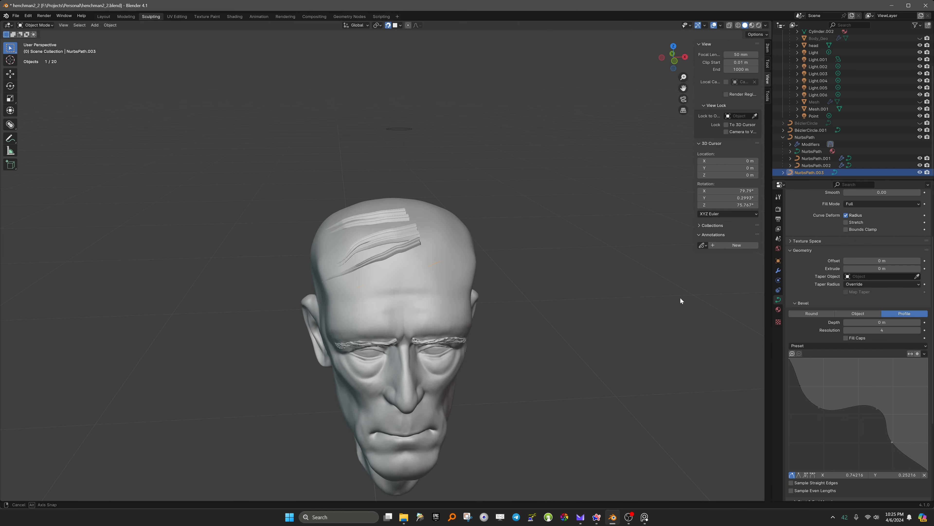
{"action": "left_click", "coordinate": [851, 313]}
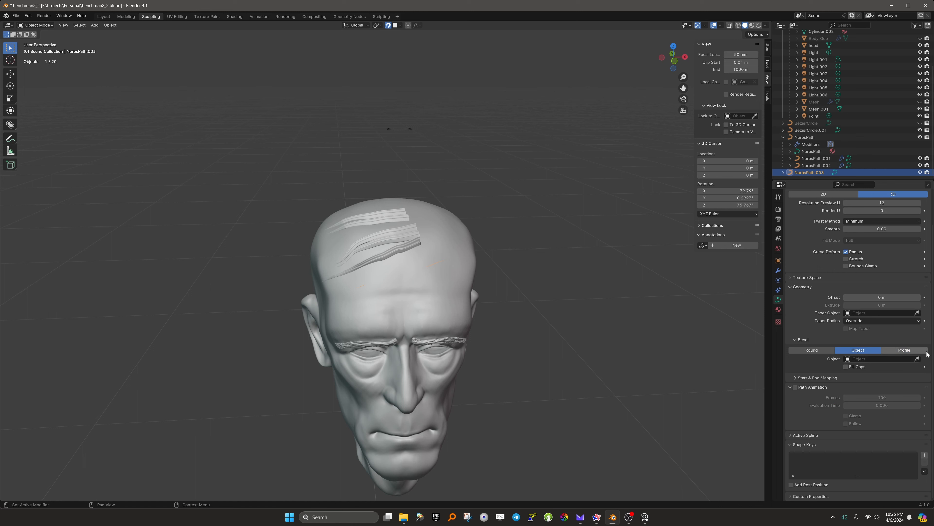
{"action": "left_click", "coordinate": [847, 361]}
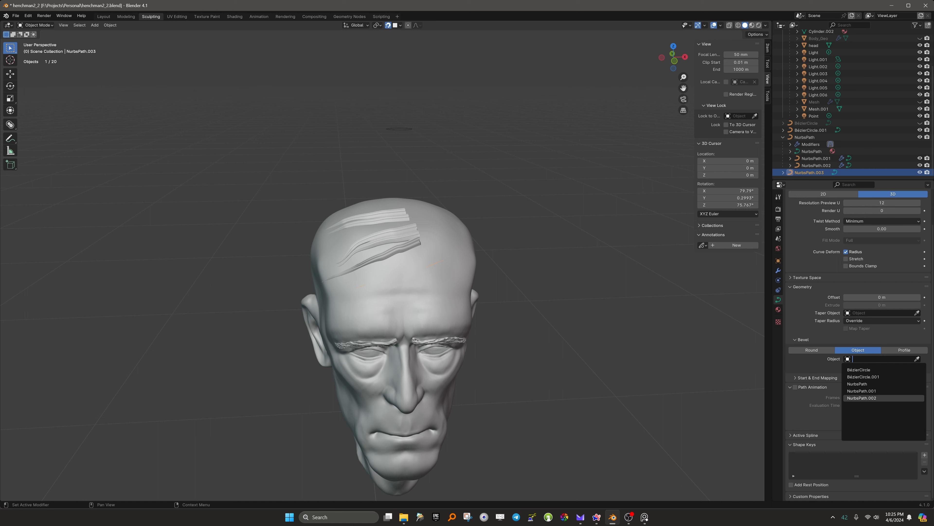
{"action": "left_click", "coordinate": [917, 359]}
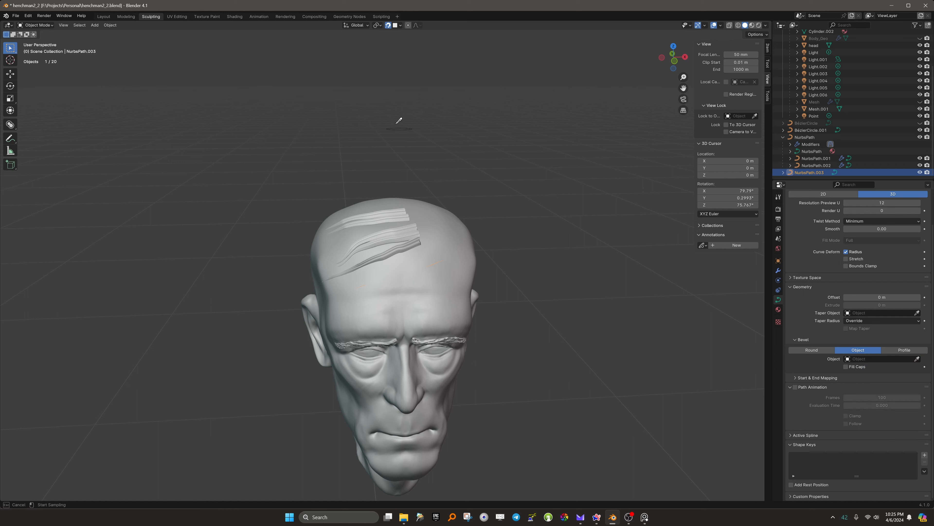
{"action": "left_click", "coordinate": [403, 126]}
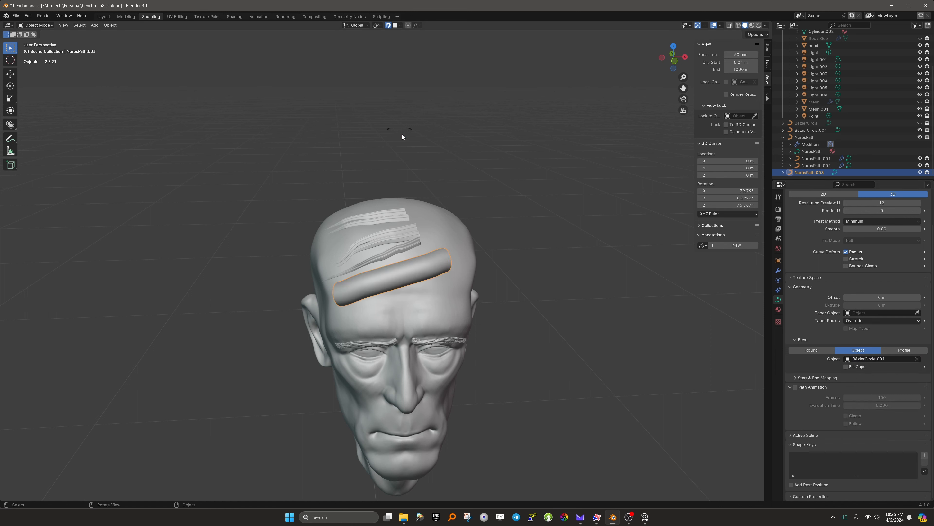
Examine the beveled forehead tube and the circle above the head from several angles.
{"action": "scroll", "coordinate": [423, 295], "scroll_direction": "up", "scroll_amount": 3}
{"action": "middle_click_drag", "start_coordinate": [382, 301], "coordinate": [412, 283]}
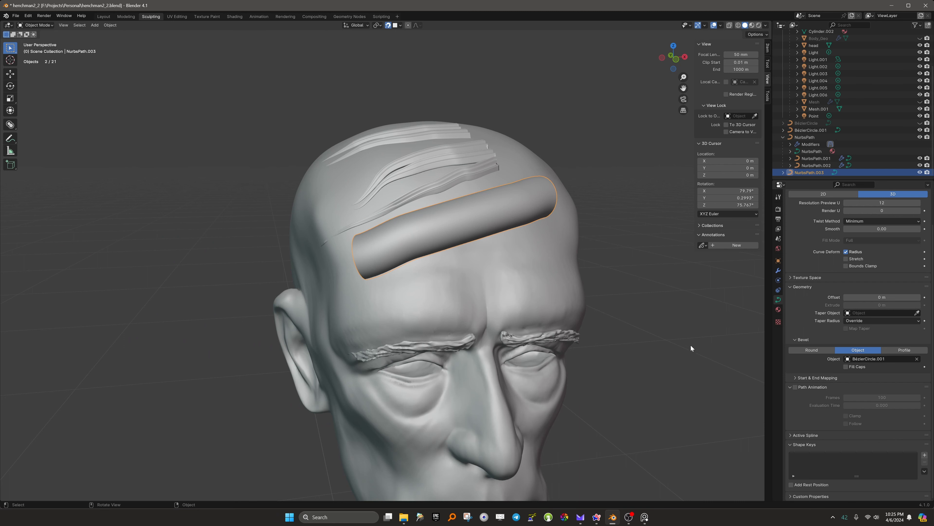
{"action": "middle_click_drag", "start_coordinate": [594, 301], "coordinate": [437, 273]}
{"action": "scroll", "coordinate": [438, 273], "scroll_direction": "up", "scroll_amount": 2}
{"action": "scroll", "coordinate": [437, 272], "scroll_direction": "down", "scroll_amount": 3}
{"action": "middle_click_drag", "start_coordinate": [468, 208], "coordinate": [470, 231]}
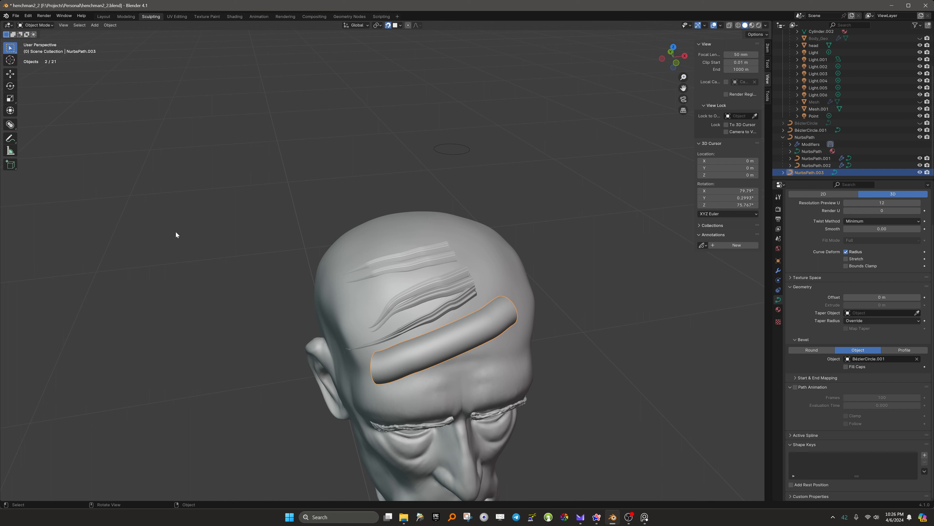
{"action": "middle_click_drag", "start_coordinate": [426, 361], "coordinate": [360, 309]}
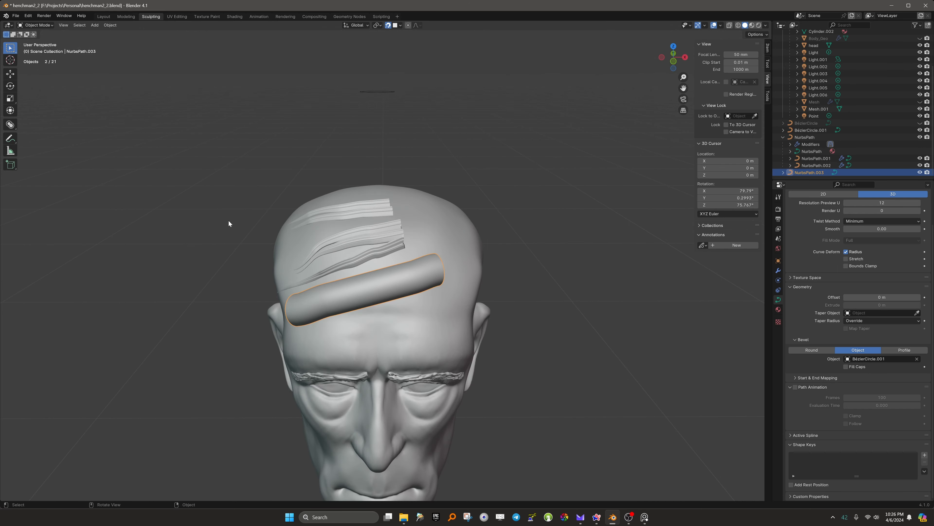
Edit the forehead curve and move its middle control point down the forehead to bend the tube.
{"action": "key", "text": "Tab"}
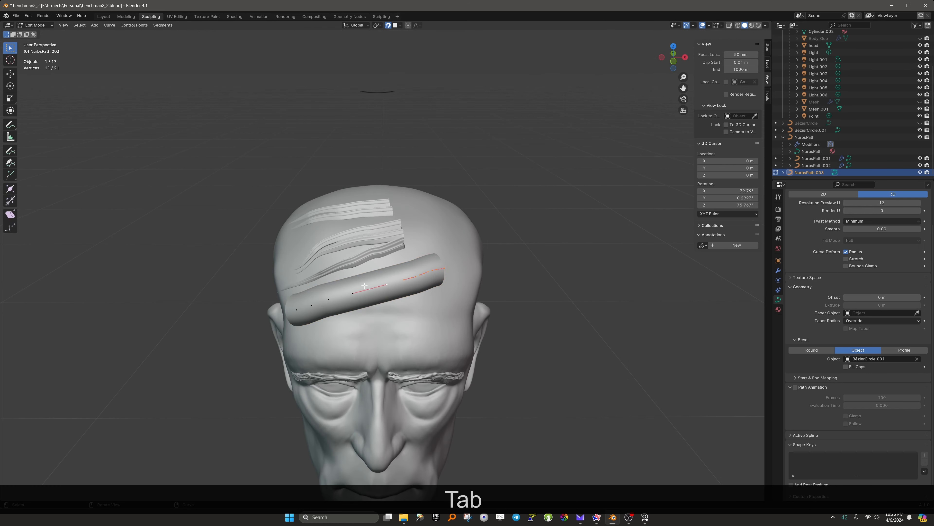
{"action": "left_click", "coordinate": [372, 294]}
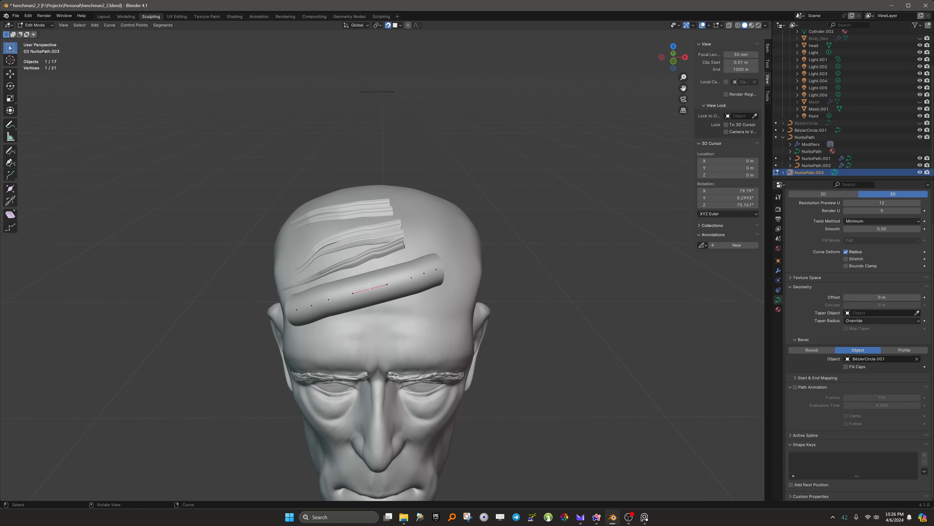
{"action": "key", "text": "g"}
{"action": "left_click", "coordinate": [375, 301]}
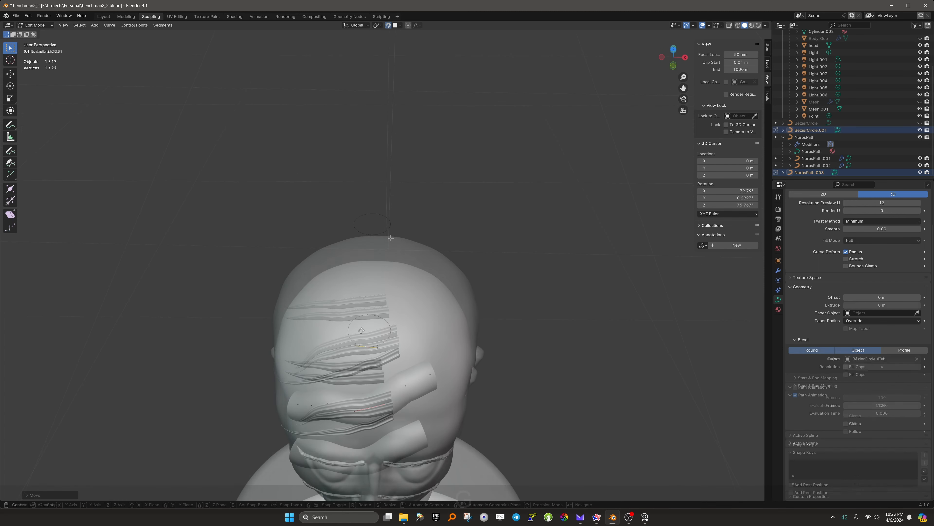
Move the bevel circle's front control point inward along the Y axis to dent the profile.
{"action": "key", "text": "g"}
{"action": "key", "text": "y"}
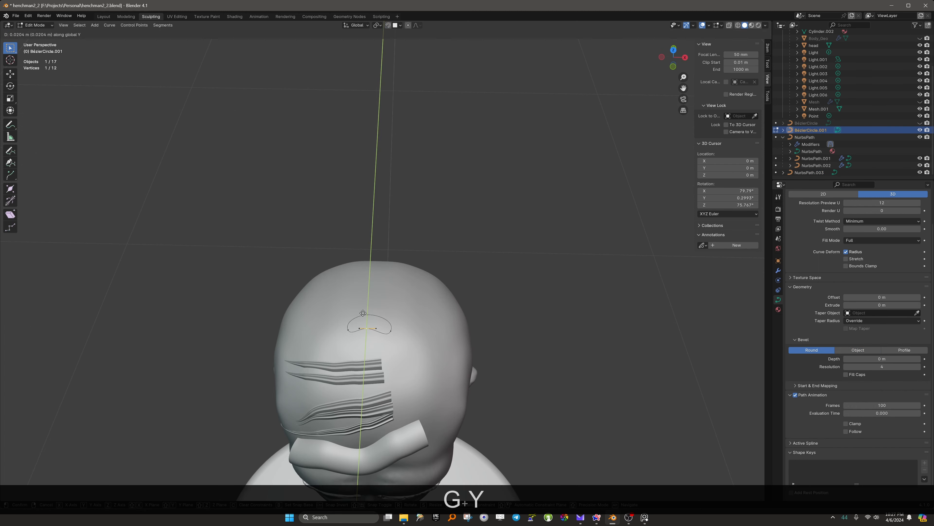
{"action": "left_click", "coordinate": [363, 313]}
{"action": "middle_click_drag", "start_coordinate": [363, 313], "coordinate": [313, 279]}
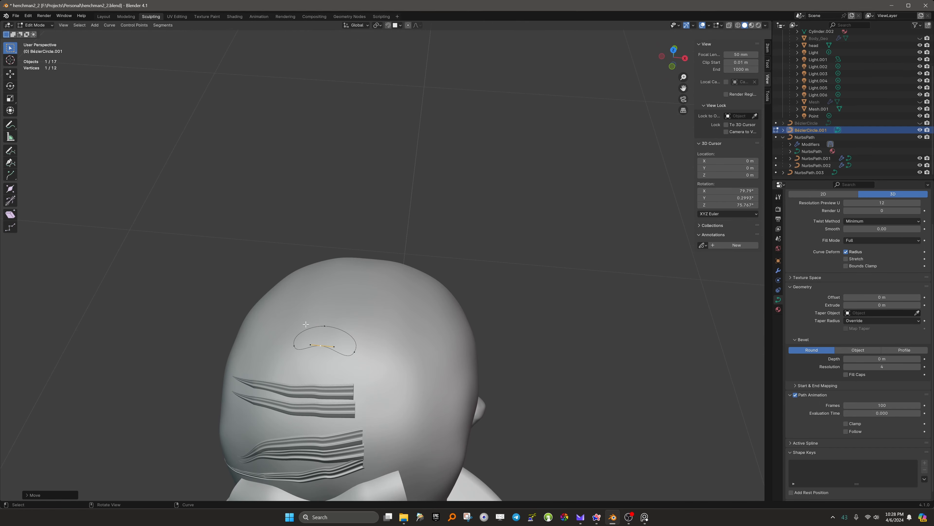
{"action": "scroll", "coordinate": [304, 327], "scroll_direction": "down", "scroll_amount": 4}
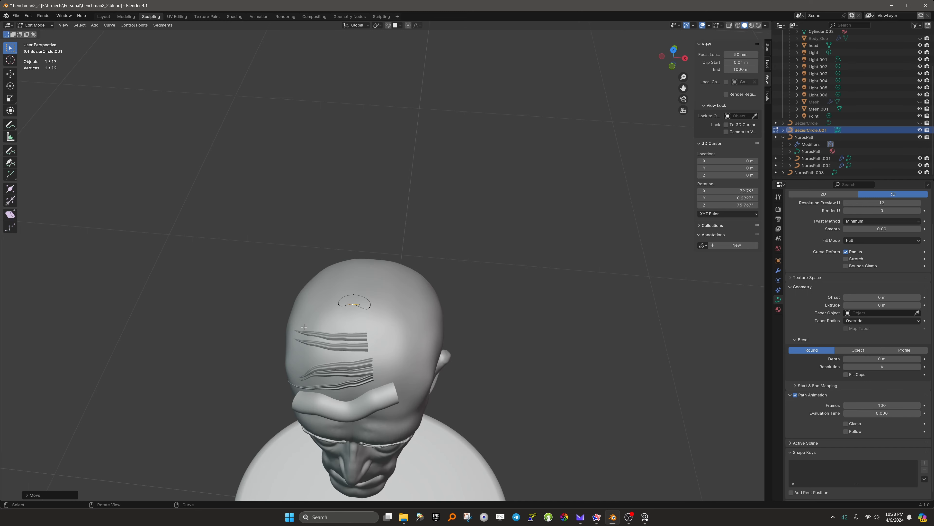
{"action": "scroll", "coordinate": [304, 327], "scroll_direction": "up", "scroll_amount": 4}
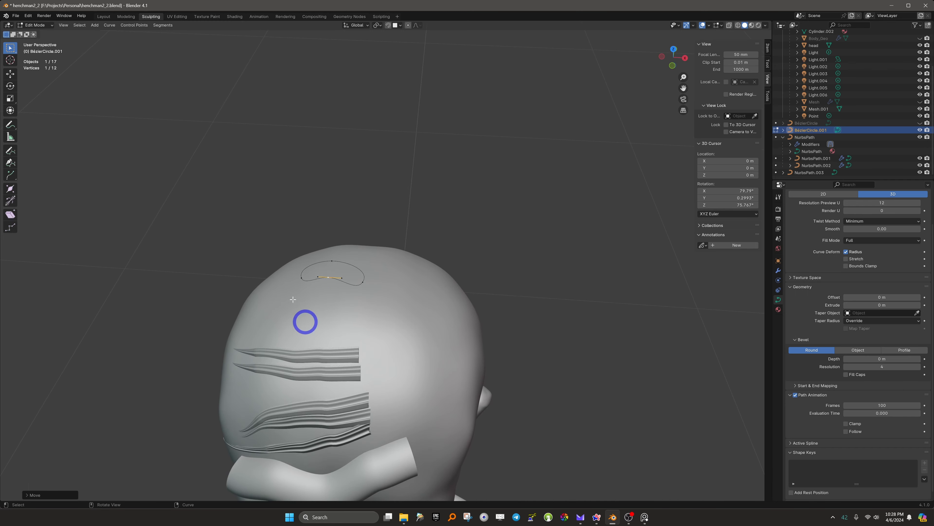
{"action": "mouse_move", "coordinate": [286, 260]}
{"action": "middle_mouse_down"}
{"action": "mouse_move", "coordinate": [280, 251]}
{"action": "mouse_move", "coordinate": [271, 267]}
{"action": "middle_mouse_up"}
{"action": "middle_click_drag", "start_coordinate": [238, 254], "coordinate": [198, 283]}
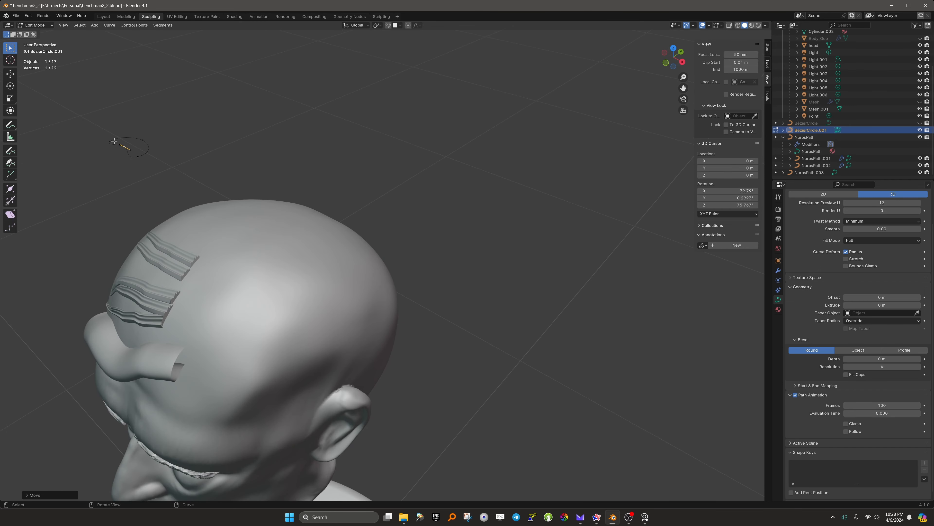
Move the bevel circle's front point back outward along Y and shift its side point slightly inward along X.
{"action": "key", "text": "g"}
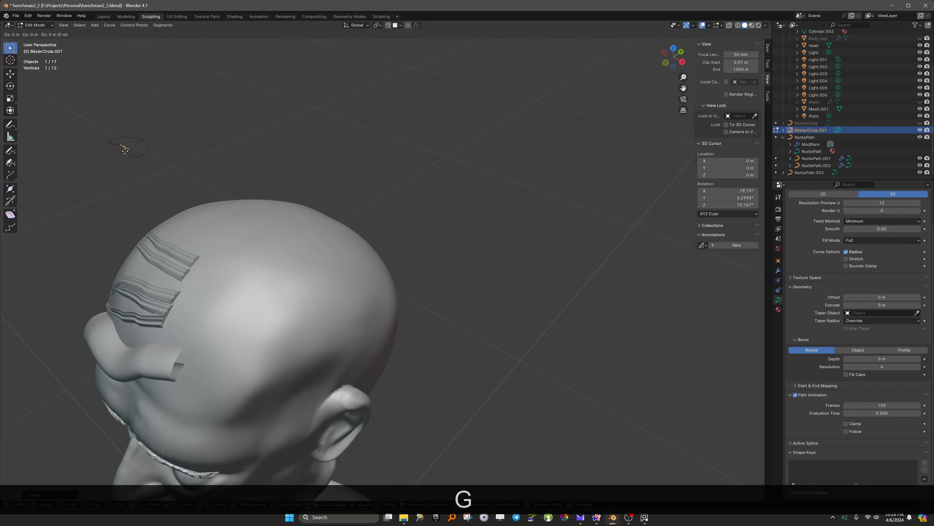
{"action": "key", "text": "y"}
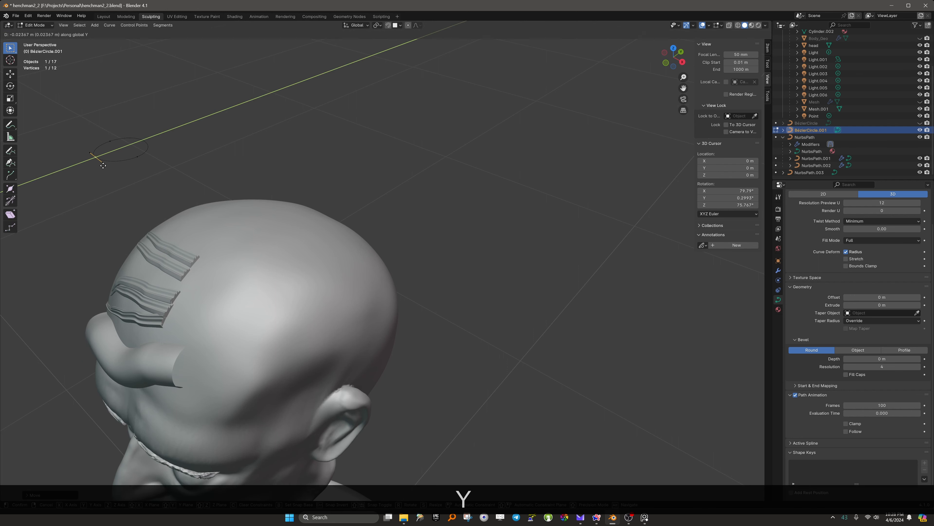
{"action": "left_click", "coordinate": [105, 157]}
{"action": "left_click", "coordinate": [116, 145]}
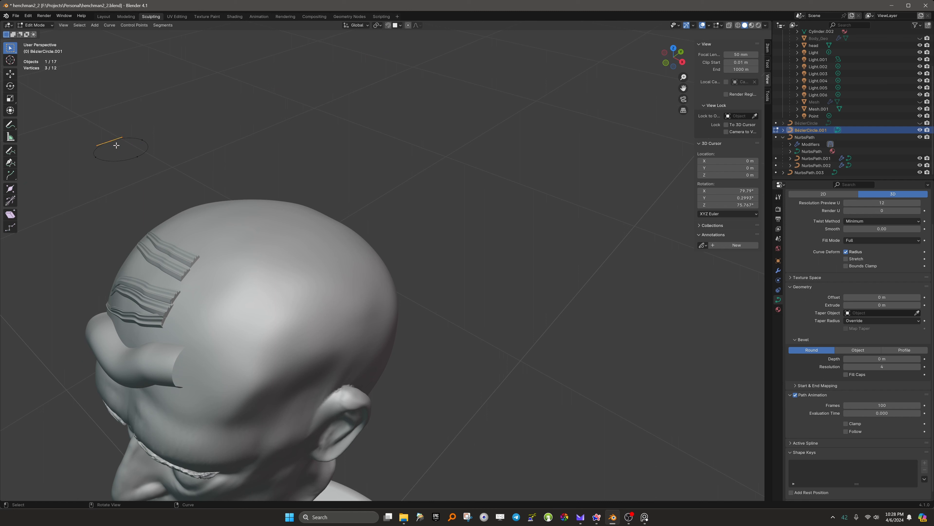
{"action": "key", "text": "g"}
{"action": "key", "text": "x"}
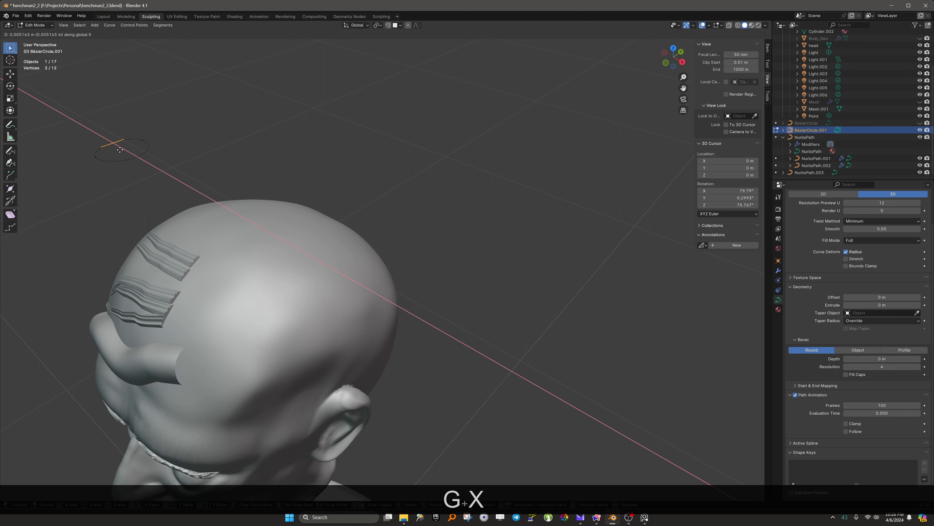
{"action": "left_click", "coordinate": [117, 150]}
Subdivide two neighbouring segments of the bevel circle to add a new control point on each.
{"action": "middle_click_drag", "start_coordinate": [90, 155], "coordinate": [123, 189]}
{"action": "left_click_drag", "start_coordinate": [134, 192], "coordinate": [220, 231]}
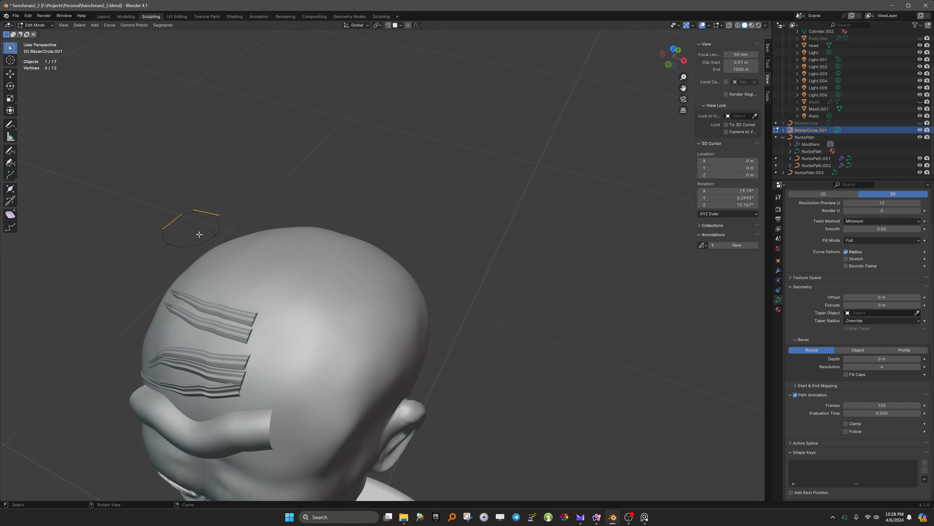
{"action": "right_click", "coordinate": [168, 223]}
{"action": "left_click", "coordinate": [159, 222]}
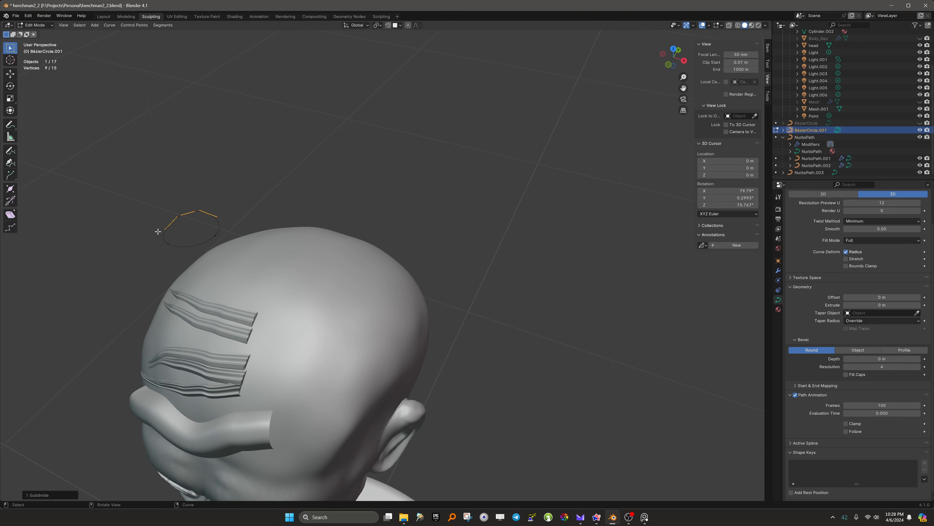
{"action": "right_click", "coordinate": [170, 245]}
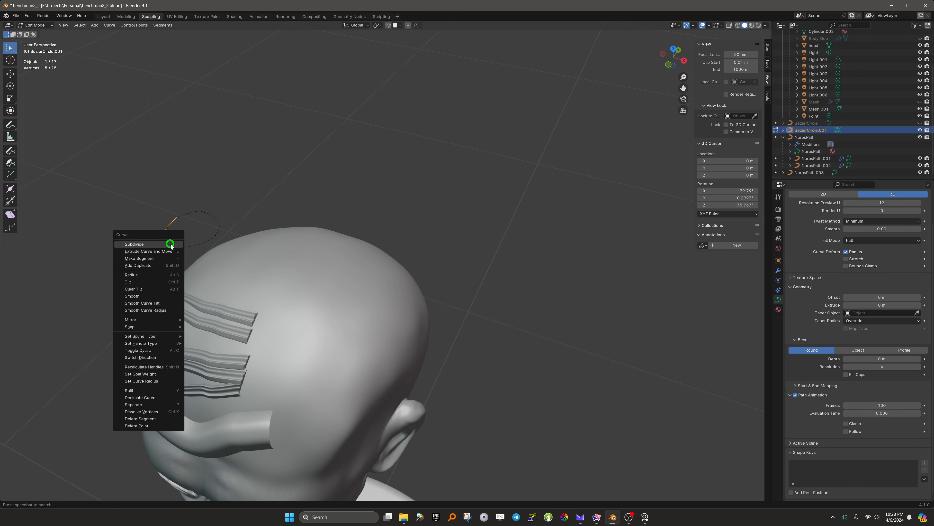
{"action": "left_click", "coordinate": [164, 248]}
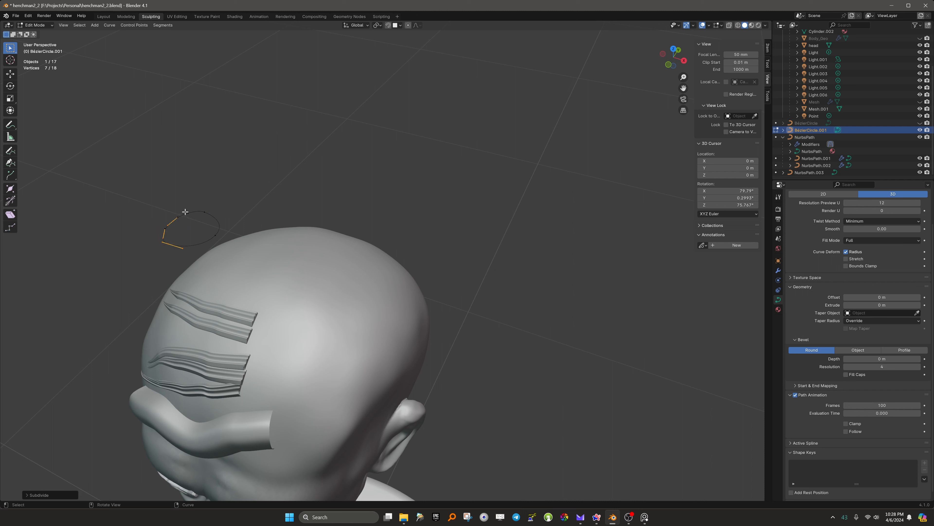
Move the two added points toward the inside of the bevel circle to form grooves along the forehead strand.
{"action": "left_click", "coordinate": [185, 212]}
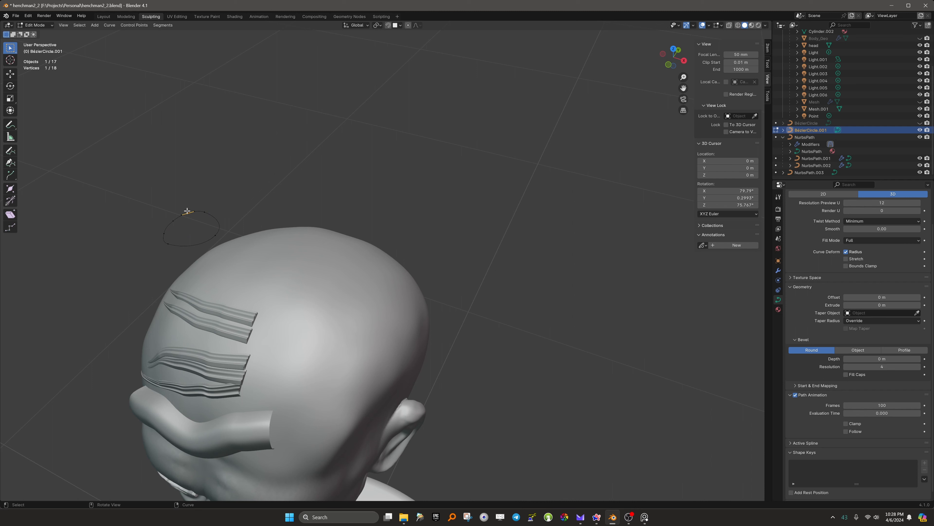
{"action": "key", "text": "g"}
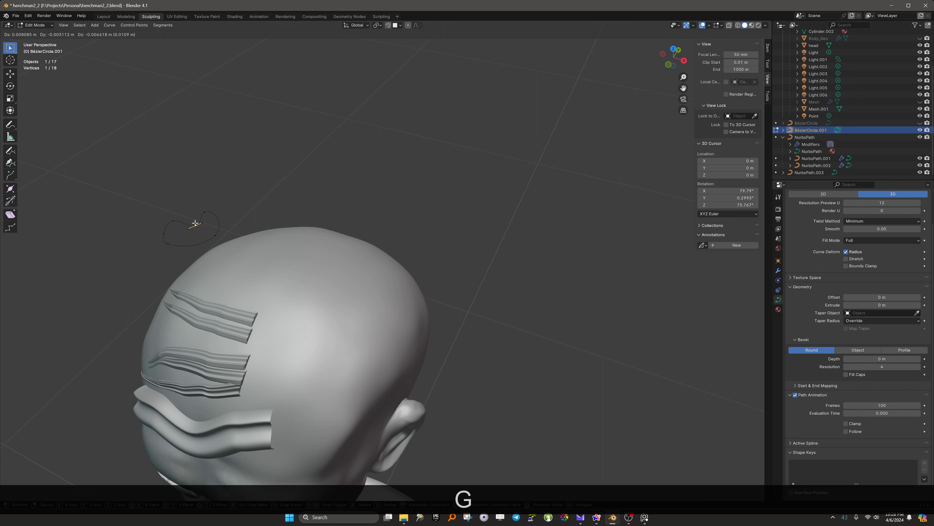
{"action": "left_click", "coordinate": [194, 223]}
{"action": "left_click", "coordinate": [164, 232]}
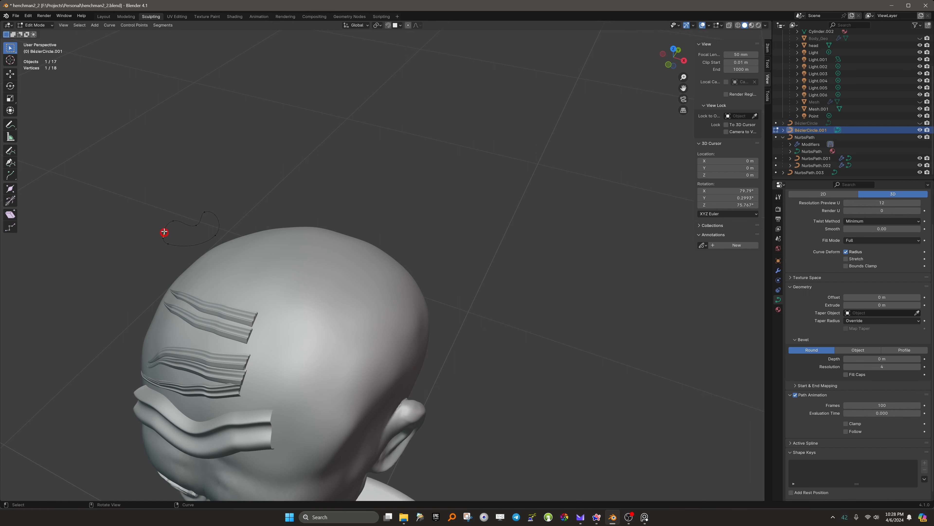
{"action": "key", "text": "g"}
{"action": "left_click", "coordinate": [183, 233]}
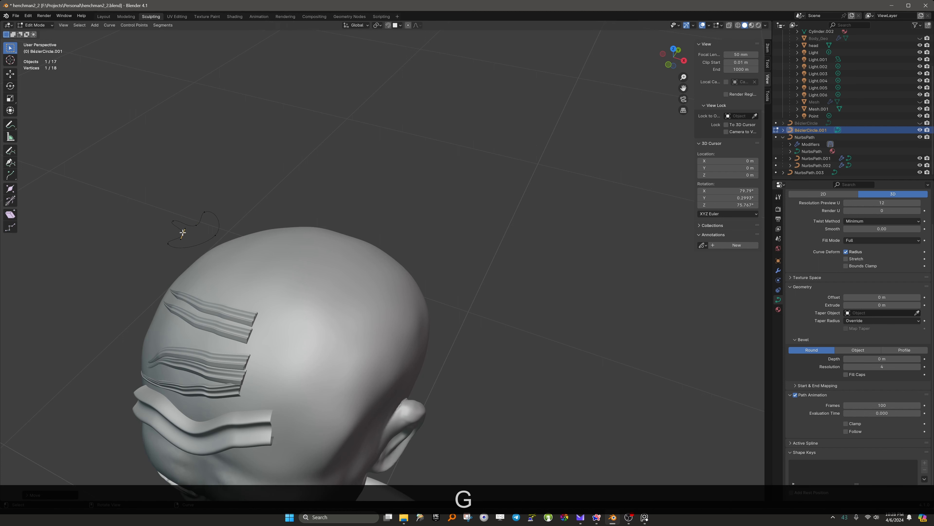
Select all control points of the bevel circle and subdivide the whole profile once.
{"action": "left_click_drag", "start_coordinate": [161, 205], "coordinate": [202, 238]}
{"action": "left_click_drag", "start_coordinate": [115, 177], "coordinate": [236, 253]}
{"action": "right_click", "coordinate": [206, 215]}
{"action": "left_click", "coordinate": [206, 217]}
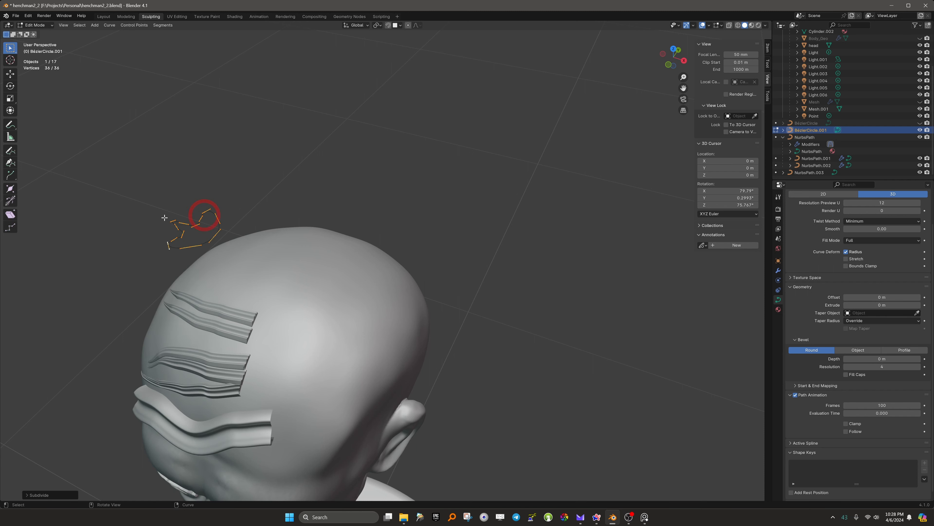
{"action": "scroll", "coordinate": [136, 214], "scroll_direction": "up", "scroll_amount": 2}
{"action": "scroll", "coordinate": [136, 214], "scroll_direction": "down", "scroll_amount": 2}
Reposition individual points of the subdivided profile to give its outline irregular ridges.
{"action": "left_click", "coordinate": [201, 220]}
{"action": "key", "text": "g"}
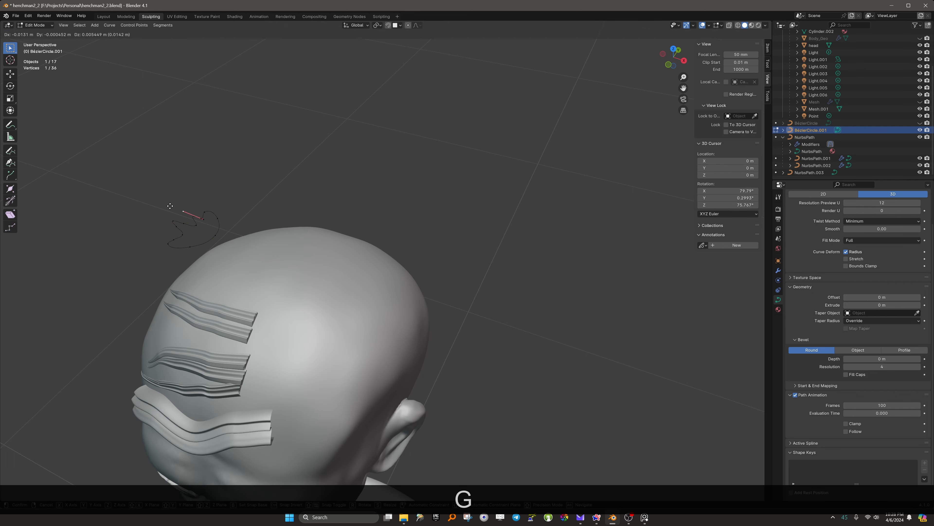
{"action": "left_click", "coordinate": [187, 215]}
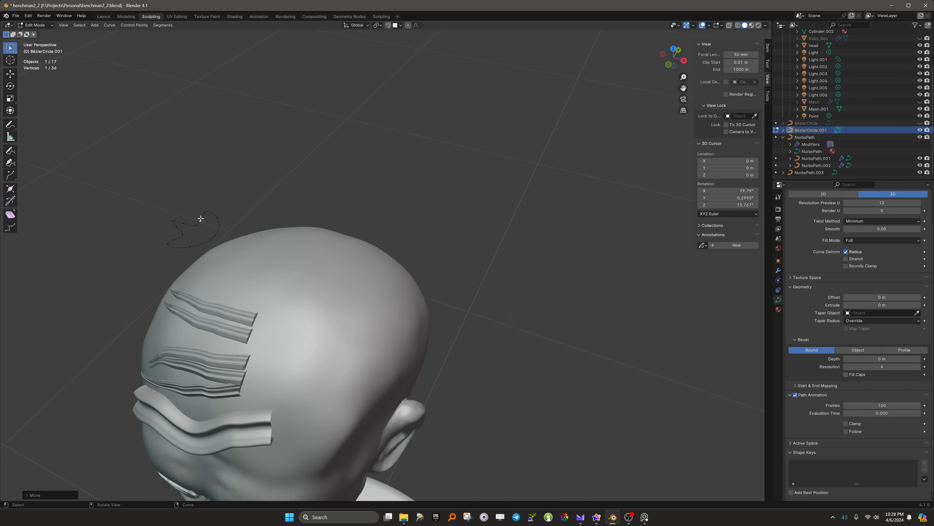
{"action": "key", "text": "g"}
{"action": "left_click", "coordinate": [158, 188]}
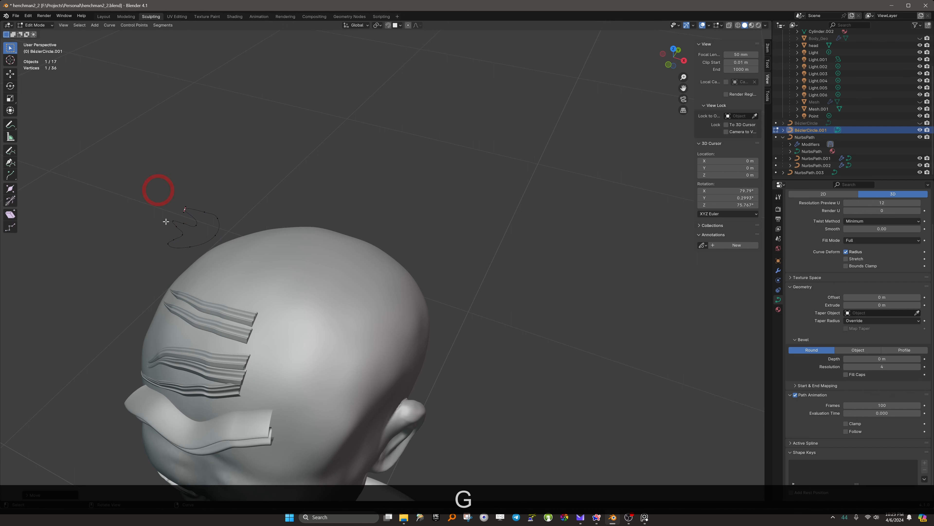
{"action": "key", "text": "g"}
{"action": "left_click", "coordinate": [154, 225]}
Select the entire bevel profile and scale it down to make the forehead tube a thin strand.
{"action": "middle_click_drag", "start_coordinate": [154, 225], "coordinate": [242, 231]}
{"action": "left_click_drag", "start_coordinate": [346, 136], "coordinate": [429, 192]}
{"action": "key", "text": "s"}
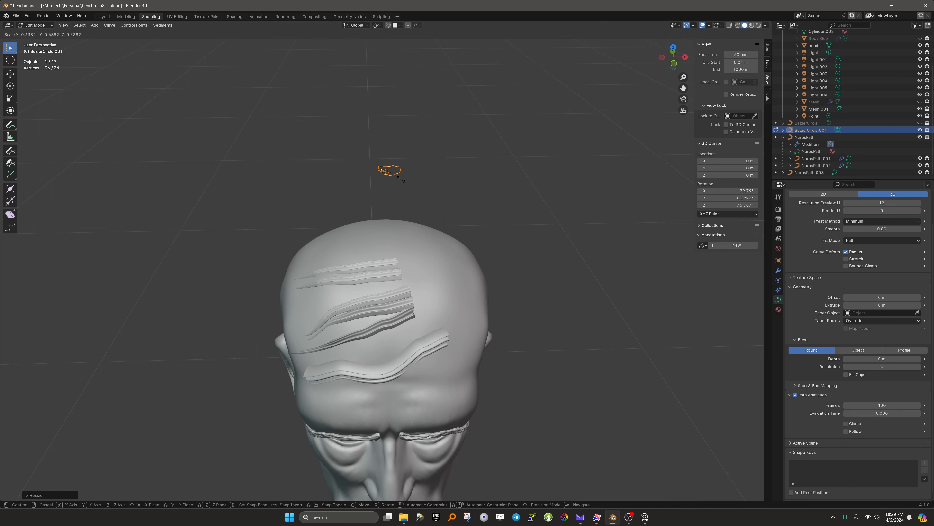
{"action": "left_click", "coordinate": [392, 173]}
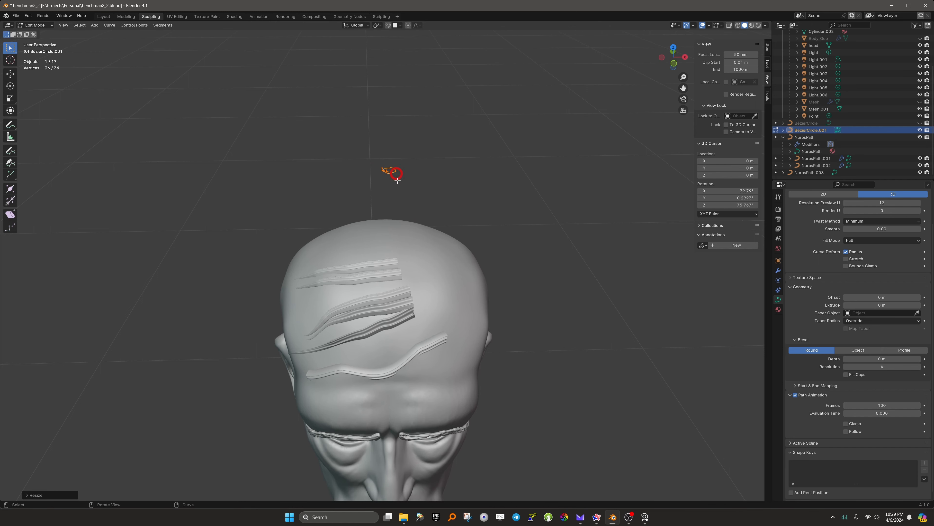
{"action": "middle_click_drag", "start_coordinate": [392, 173], "coordinate": [322, 215]}
{"action": "scroll", "coordinate": [312, 211], "scroll_direction": "up", "scroll_amount": 1}
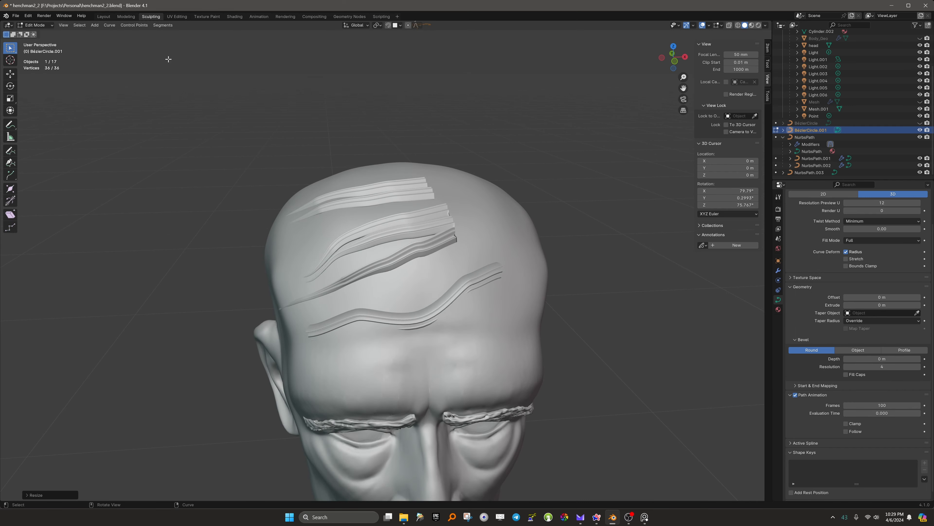
{"action": "scroll", "coordinate": [252, 189], "scroll_direction": "down", "scroll_amount": 3}
{"action": "scroll", "coordinate": [254, 193], "scroll_direction": "up", "scroll_amount": 2}
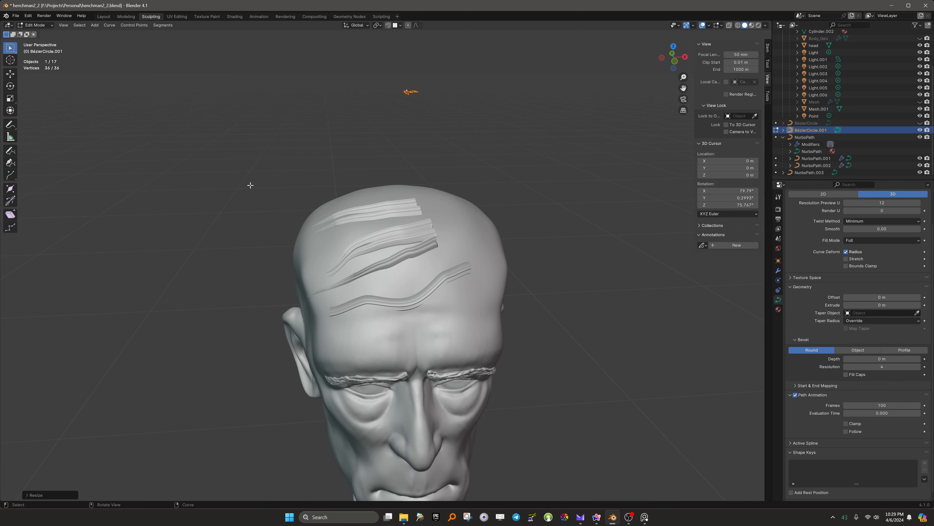
Switch to editing the forehead curve and shrink the radius of its end point near the ear to 0.
{"action": "key", "text": "Tab"}
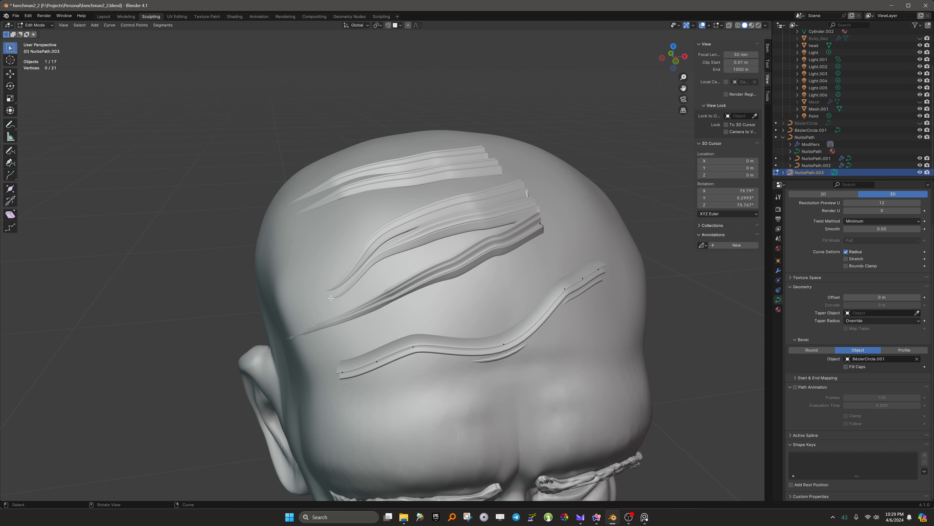
{"action": "middle_click_drag", "start_coordinate": [333, 306], "coordinate": [334, 298]}
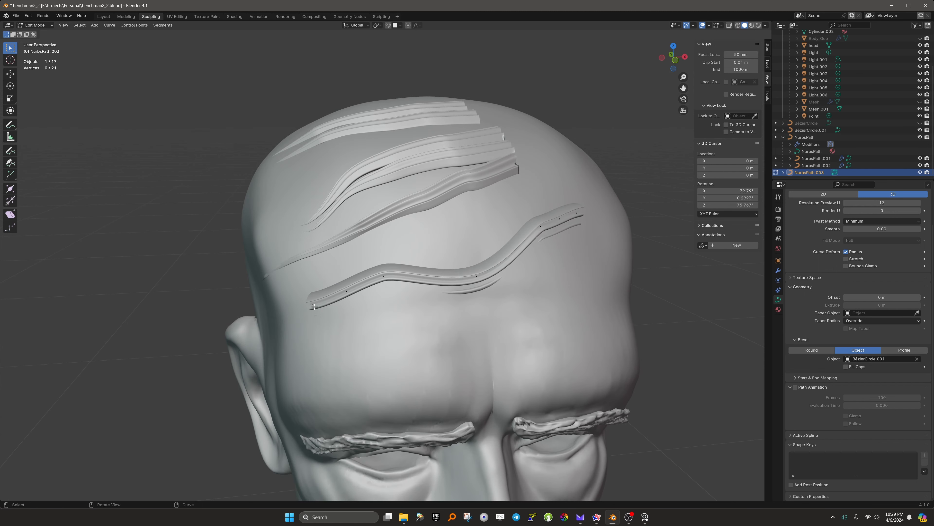
{"action": "left_click", "coordinate": [345, 292]}
{"action": "left_click", "coordinate": [313, 300]}
{"action": "scroll", "coordinate": [301, 280], "scroll_direction": "up", "scroll_amount": 5}
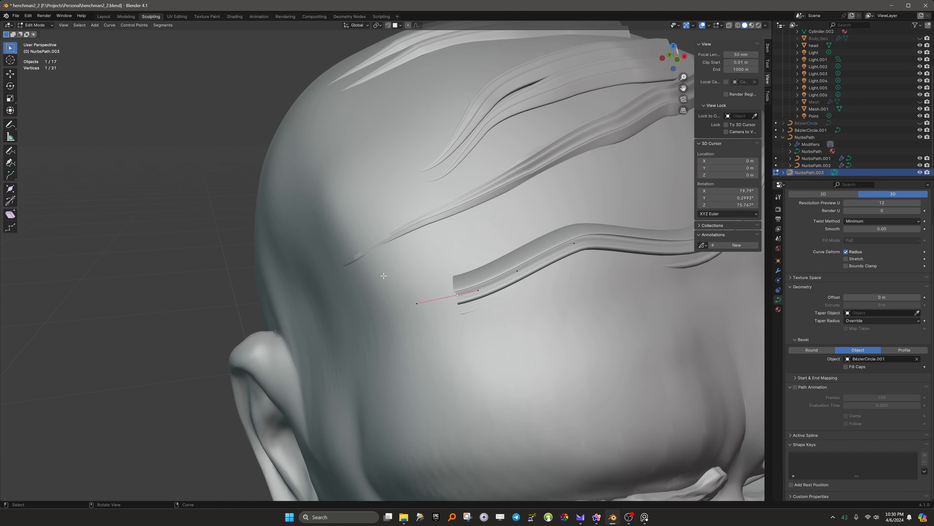
{"action": "middle_click_drag", "start_coordinate": [384, 275], "coordinate": [372, 277]}
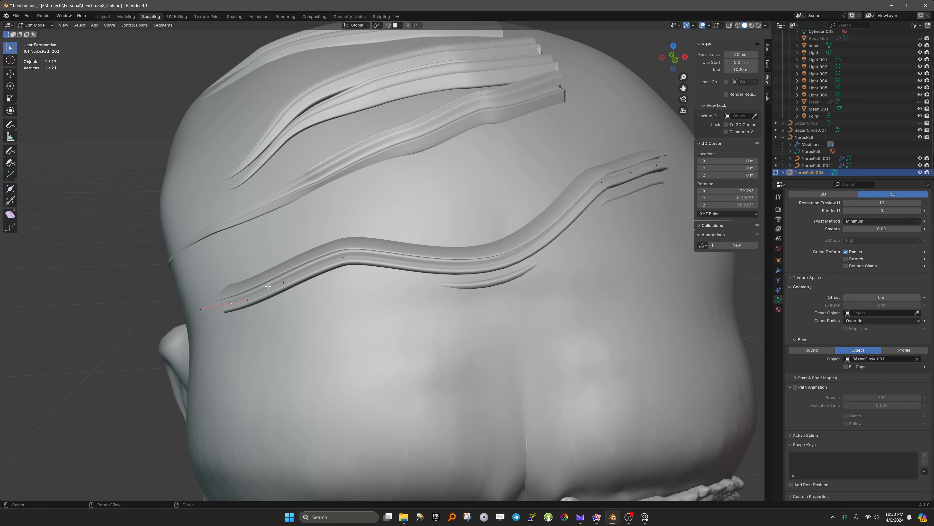
{"action": "middle_click_drag", "start_coordinate": [269, 286], "coordinate": [275, 287]}
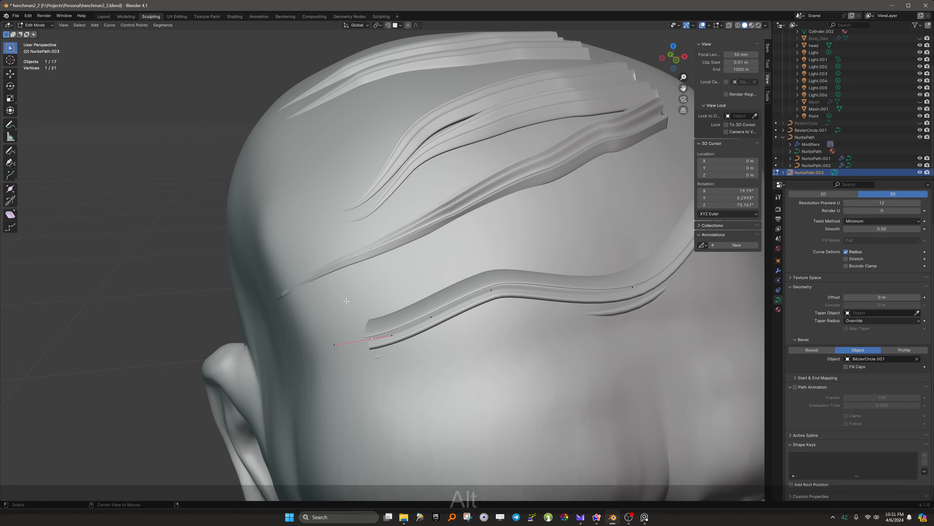
{"action": "key", "text": "alt+s"}
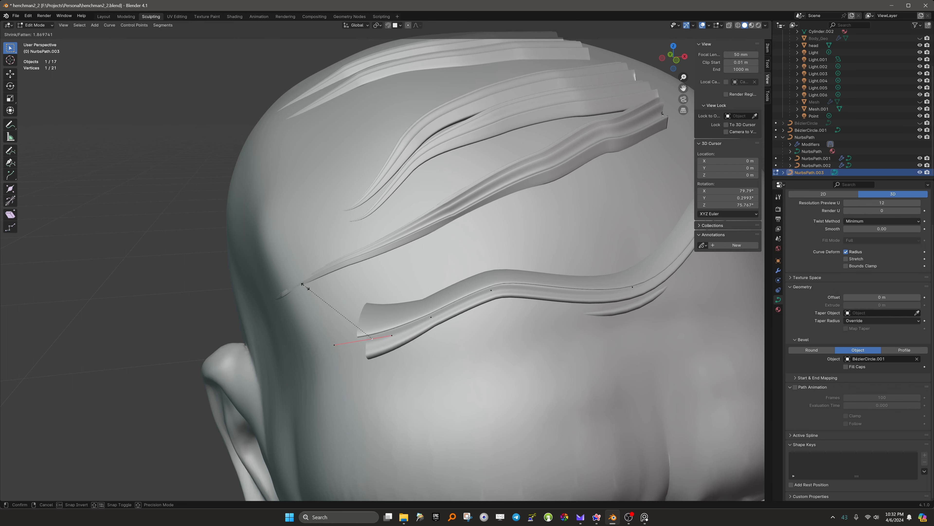
{"action": "key", "text": "0"}
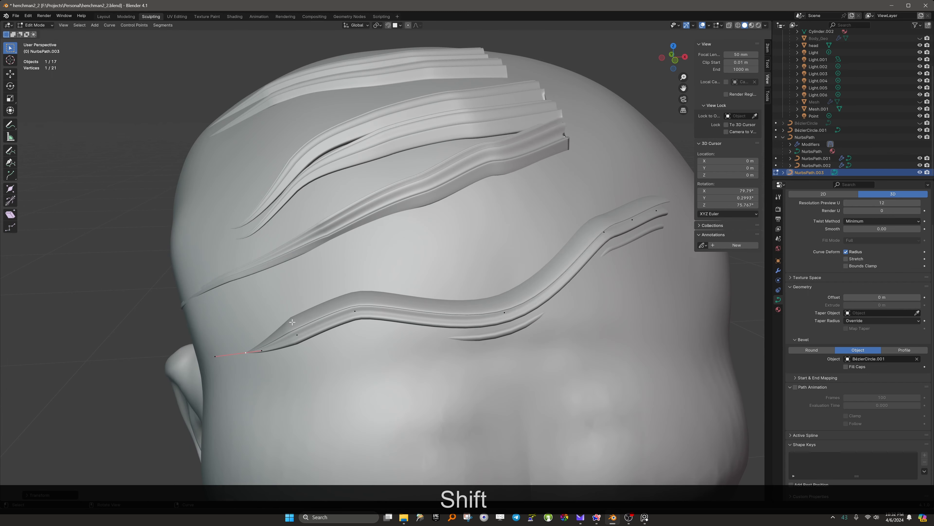
Reduce the forehead curve's radius at the second point from the tapered end and try fattening it at the third.
{"action": "left_click", "coordinate": [293, 342], "text": "shift"}
{"action": "key", "text": "alt+s"}
{"action": "left_click", "coordinate": [296, 336]}
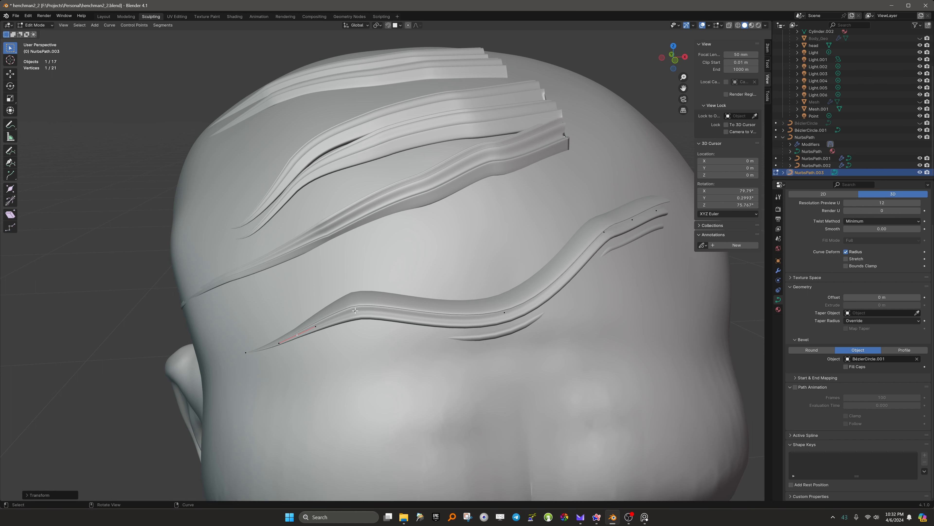
{"action": "key", "text": "alt+s"}
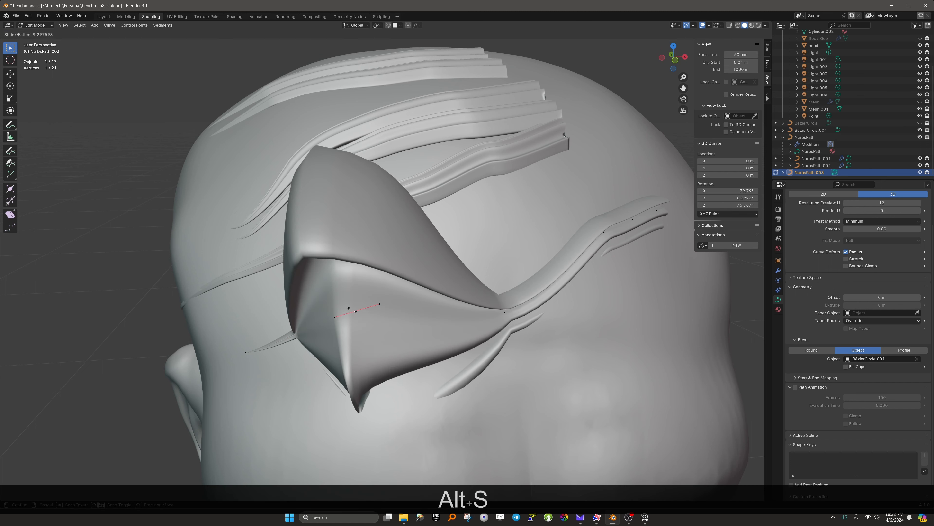
{"action": "left_click", "coordinate": [345, 303]}
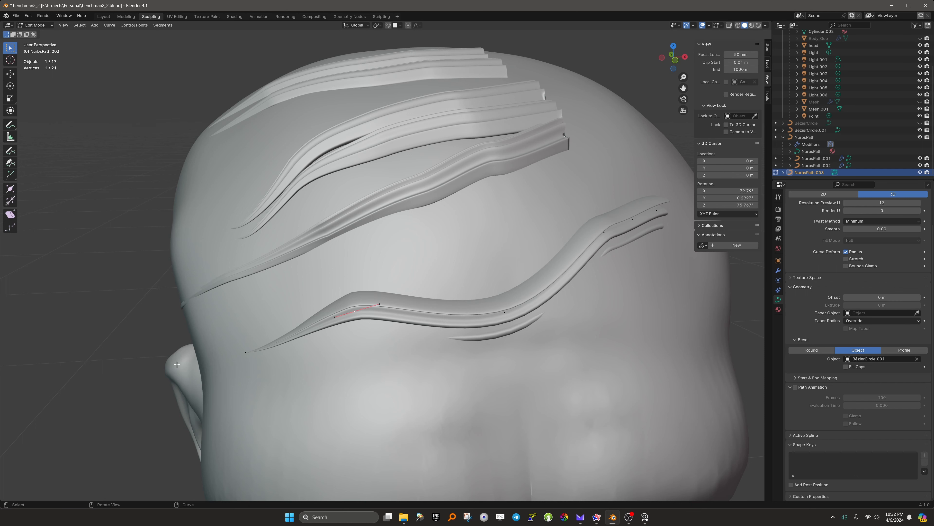
Reduce the forehead curve's radius at the third point from the tapered end and at the middle point.
{"action": "key", "text": "alt+s"}
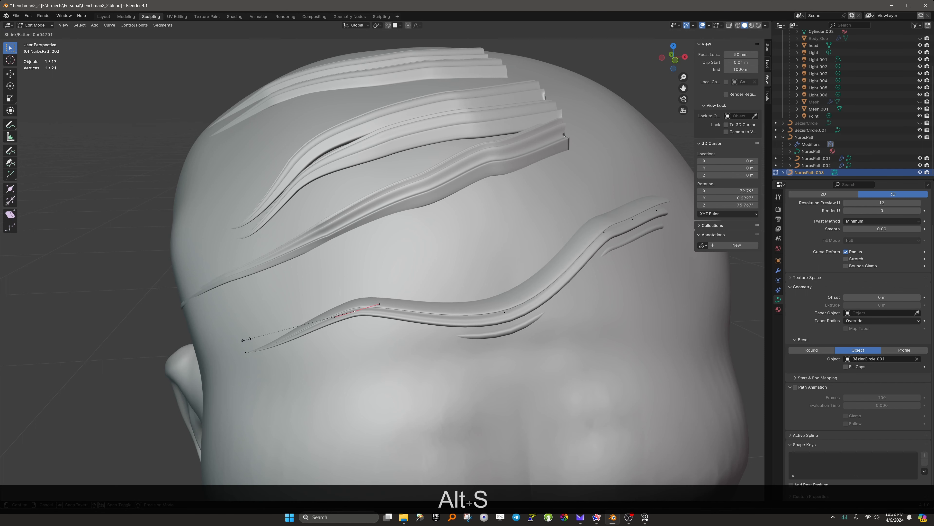
{"action": "left_click", "coordinate": [245, 339]}
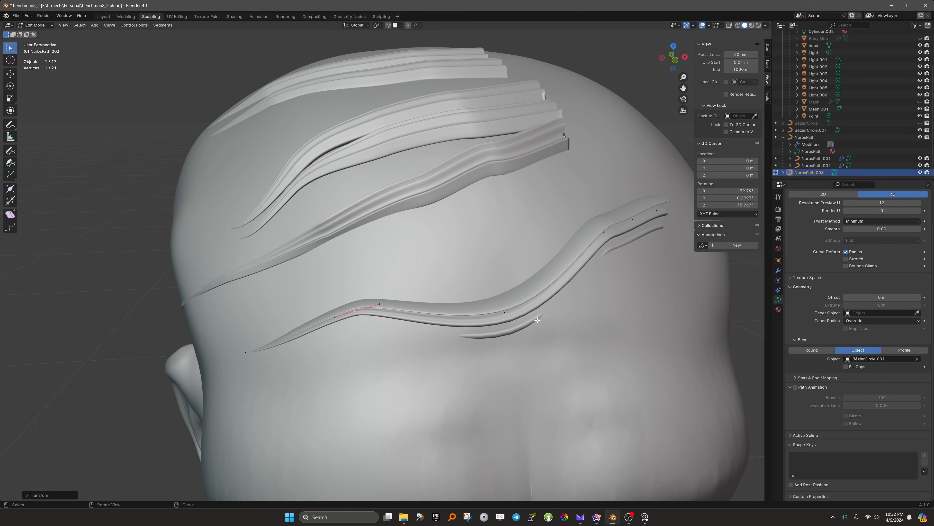
{"action": "left_click", "coordinate": [504, 314]}
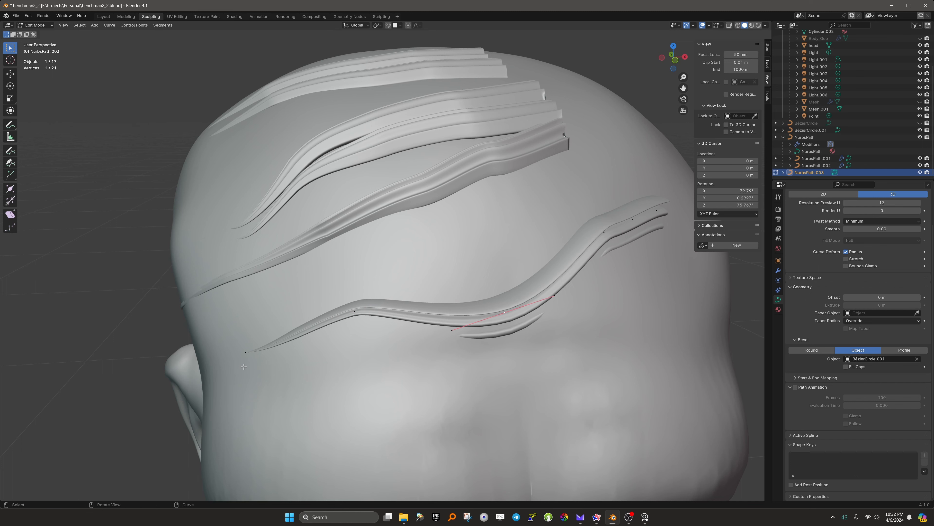
{"action": "key", "text": "alt+s"}
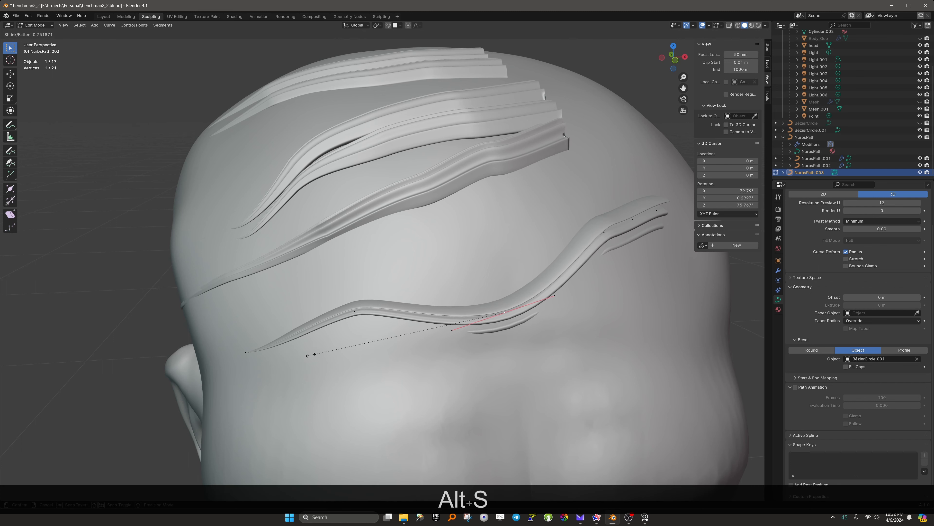
{"action": "left_click", "coordinate": [318, 350]}
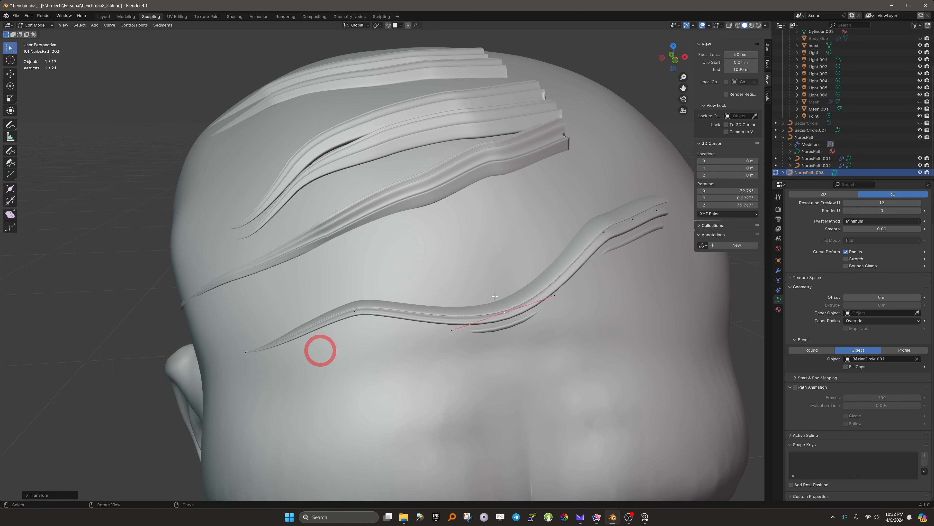
Shrink the forehead curve's radius at the three remaining points toward its wide end.
{"action": "left_click", "coordinate": [601, 234]}
{"action": "key", "text": "alt+s"}
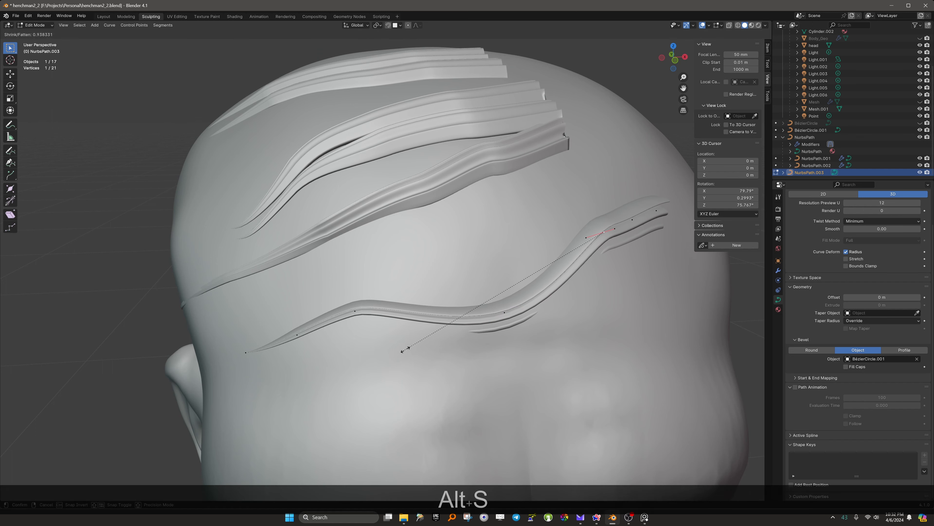
{"action": "left_click", "coordinate": [456, 325]}
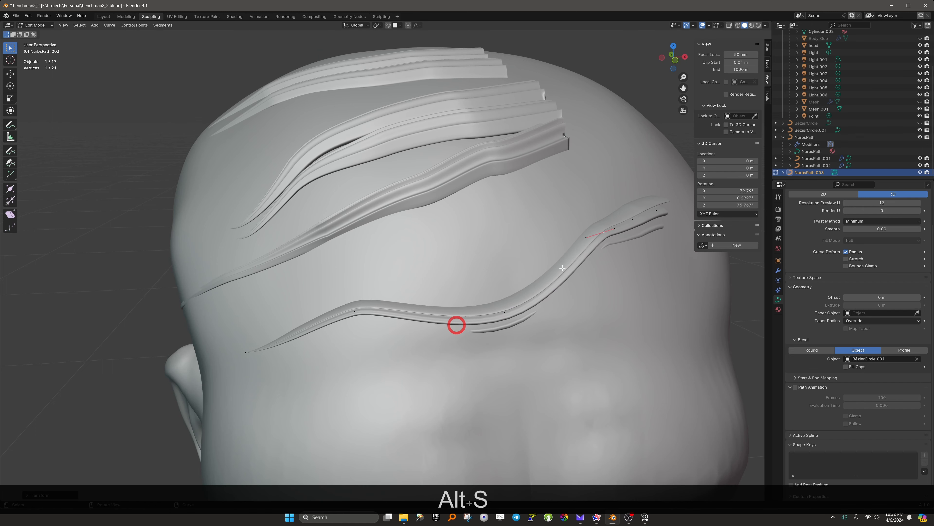
{"action": "left_click", "coordinate": [631, 218]}
{"action": "key", "text": "alt+s"}
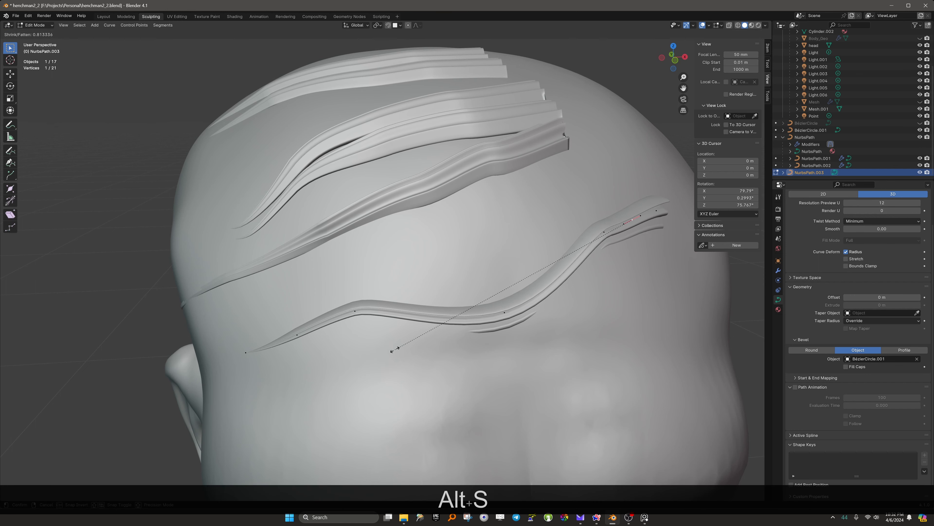
{"action": "key", "text": "alt+s"}
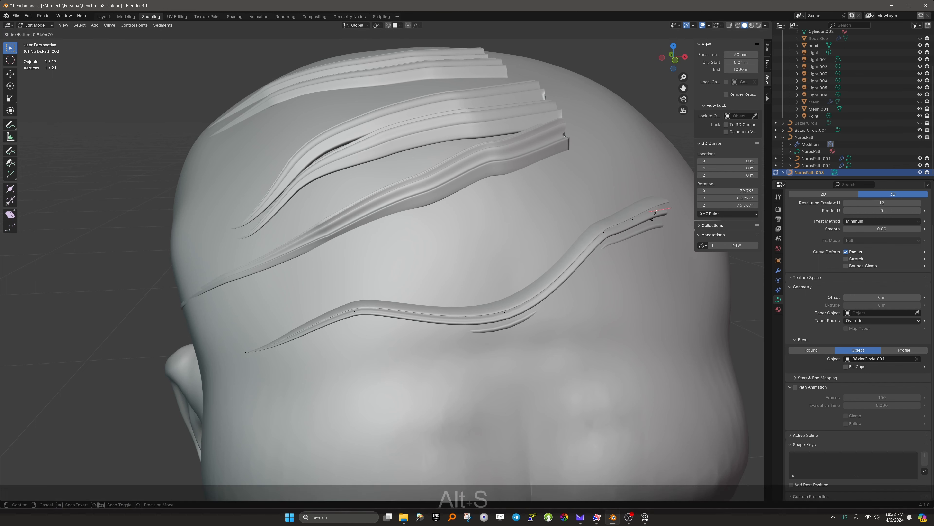
{"action": "left_click", "coordinate": [548, 278]}
Try moving the forehead curve's middle control point upward to lift the sagging part of the strand.
{"action": "scroll", "coordinate": [548, 279], "scroll_direction": "down", "scroll_amount": 5}
{"action": "middle_click_drag", "start_coordinate": [513, 293], "coordinate": [441, 309]}
{"action": "scroll", "coordinate": [440, 309], "scroll_direction": "up", "scroll_amount": 3}
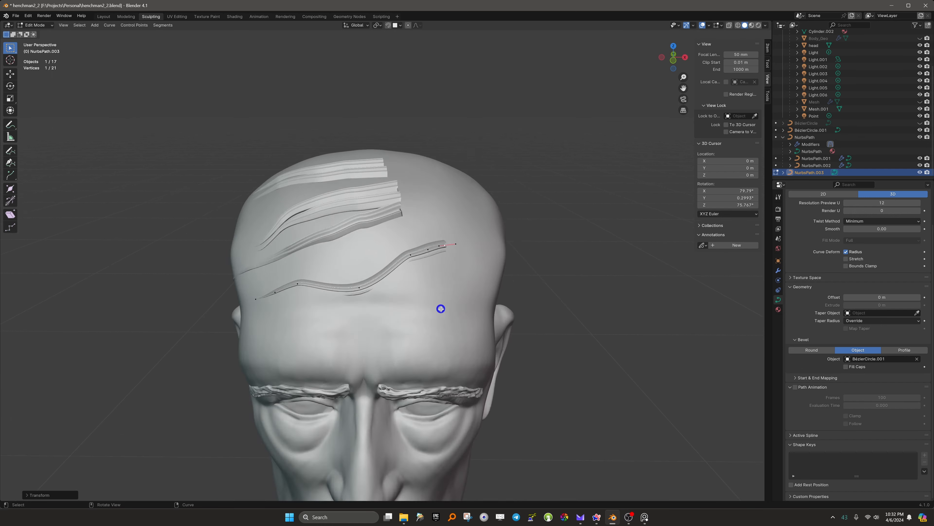
{"action": "middle_click_drag", "start_coordinate": [370, 307], "coordinate": [379, 307]}
{"action": "scroll", "coordinate": [390, 307], "scroll_direction": "up", "scroll_amount": 2}
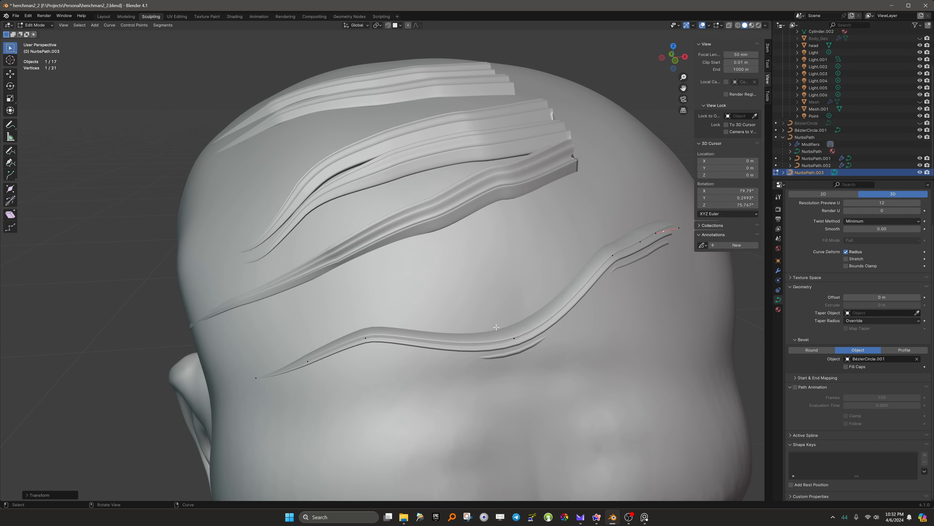
{"action": "left_click", "coordinate": [513, 339]}
{"action": "key", "text": "g"}
{"action": "left_click", "coordinate": [481, 263]}
{"action": "middle_click_drag", "start_coordinate": [442, 289], "coordinate": [340, 246]}
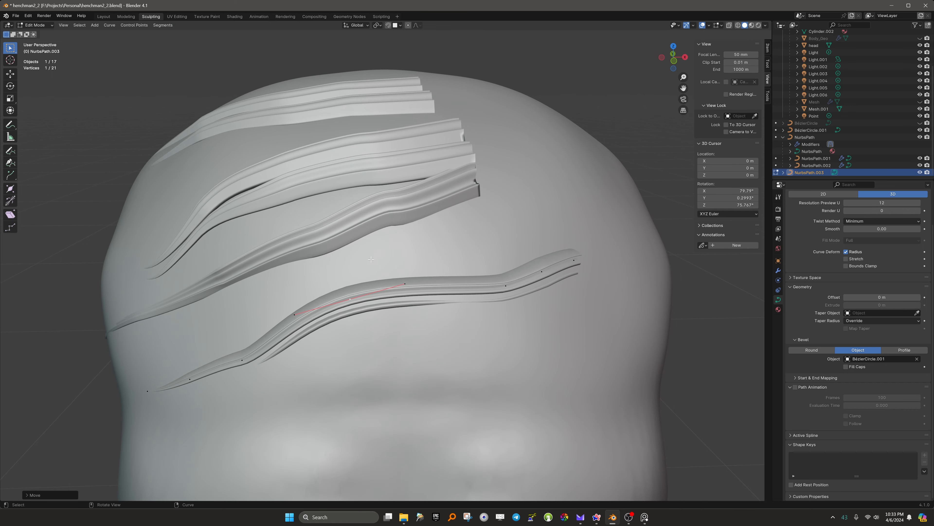
{"action": "scroll", "coordinate": [374, 257], "scroll_direction": "down", "scroll_amount": 6}
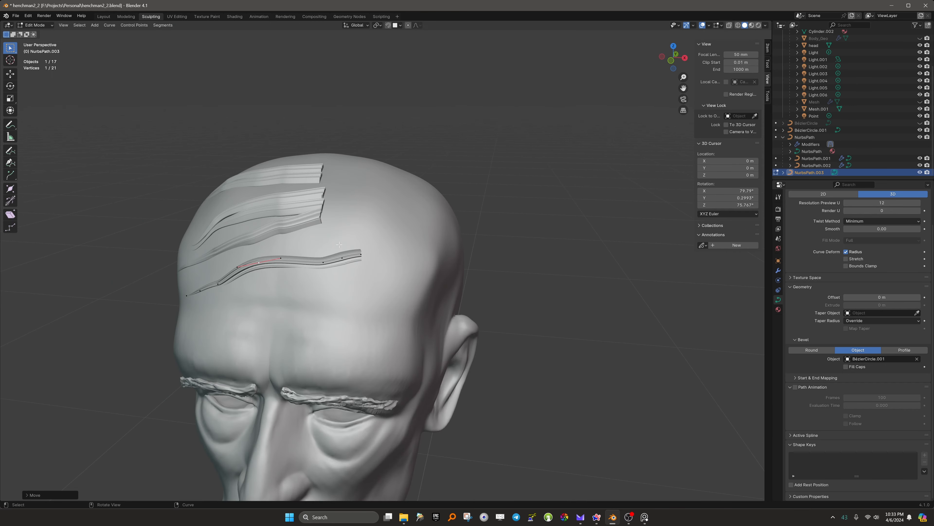
Try pulling the middle control point farther toward the strands above, and undo both moves of that point.
{"action": "scroll", "coordinate": [339, 244], "scroll_direction": "up", "scroll_amount": 2}
{"action": "key", "text": "g"}
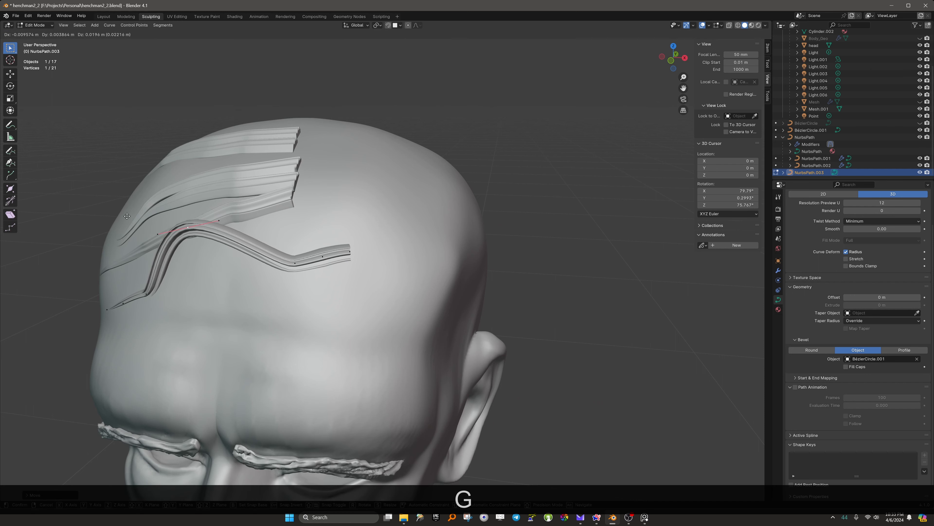
{"action": "left_click", "coordinate": [137, 230]}
{"action": "middle_click_drag", "start_coordinate": [156, 266], "coordinate": [206, 277]}
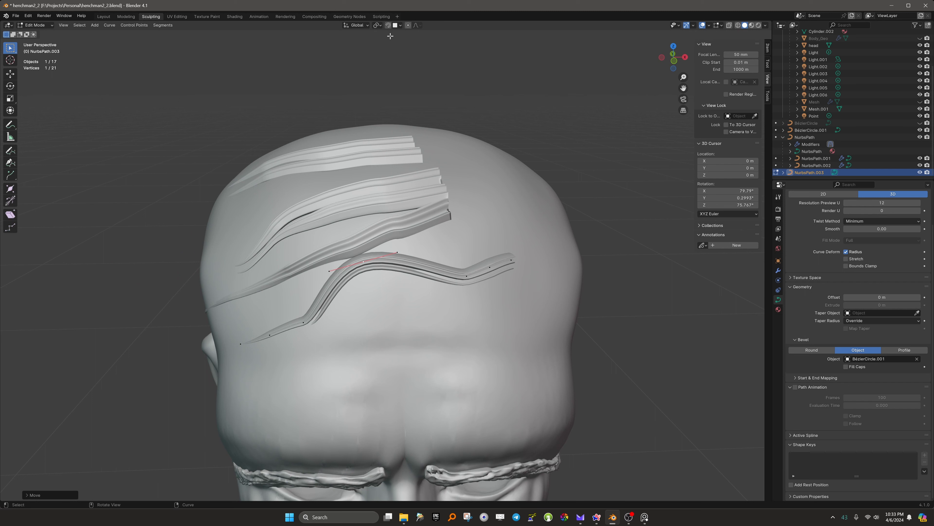
{"action": "key", "text": "ctrl+z"}
{"action": "key", "text": "ctrl+z"}
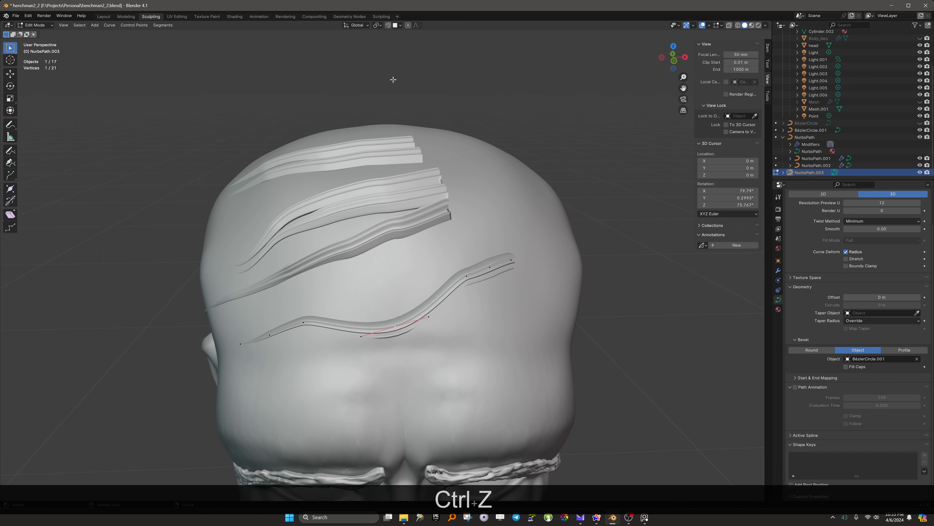
Raise the forehead curve's middle control point so the strand follows a gentle, nearly straight diagonal.
{"action": "middle_click_drag", "start_coordinate": [386, 240], "coordinate": [394, 246]}
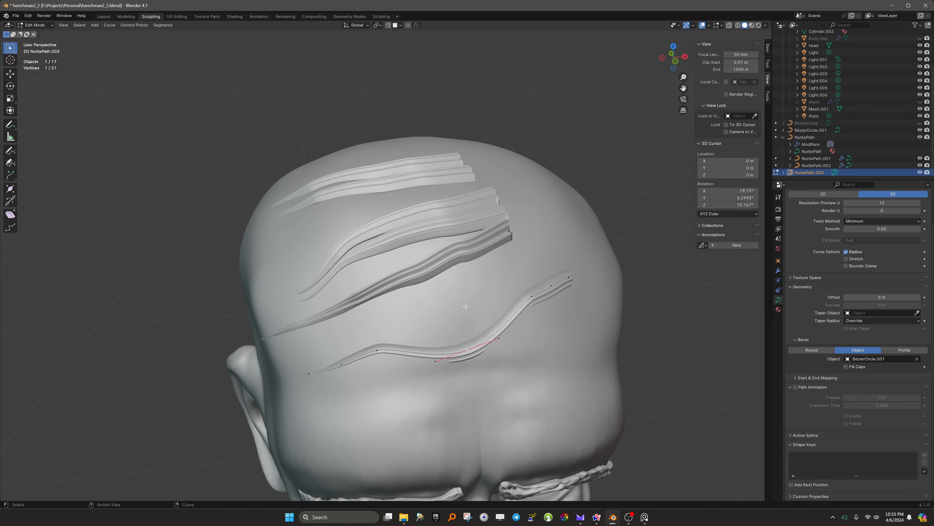
{"action": "key", "text": "g"}
{"action": "left_click", "coordinate": [444, 273]}
{"action": "middle_click_drag", "start_coordinate": [444, 273], "coordinate": [436, 277]}
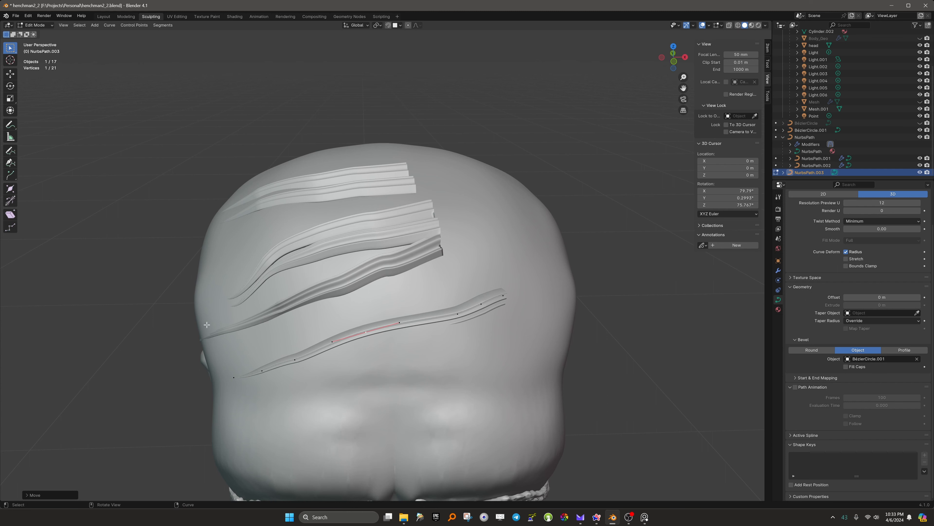
Leave curve editing and add a Shrinkwrap modifier to the forehead strand, with the head as target and Apply on Spline enabled.
{"action": "key", "text": "Tab"}
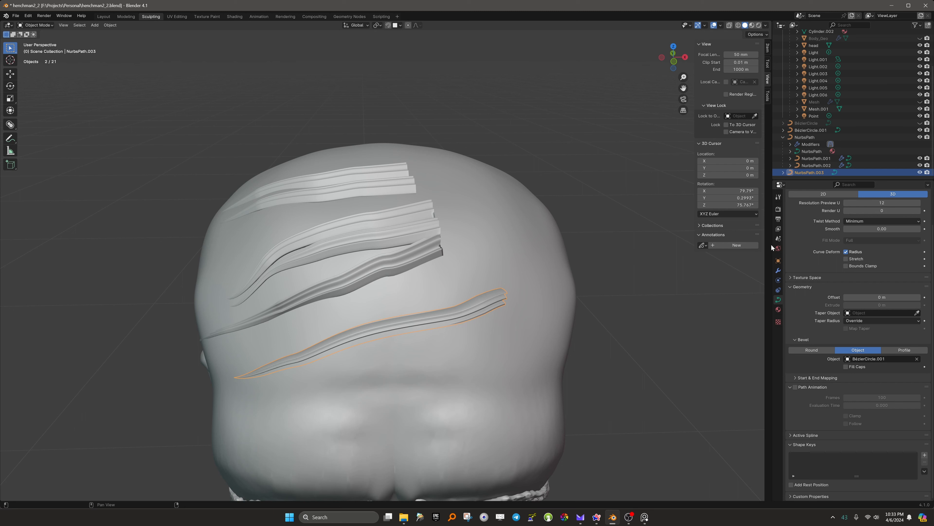
{"action": "left_click", "coordinate": [778, 271]}
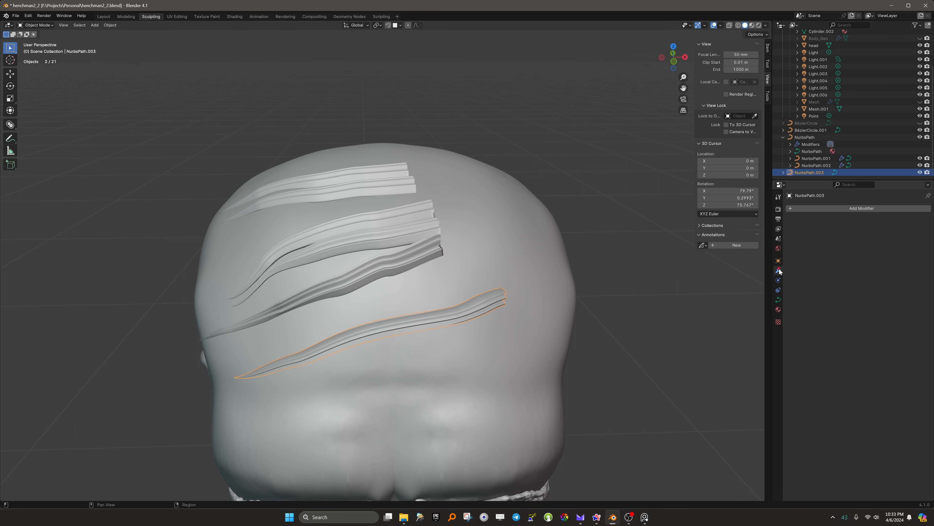
{"action": "left_click", "coordinate": [810, 211]}
{"action": "mouse_move", "coordinate": [811, 210]}
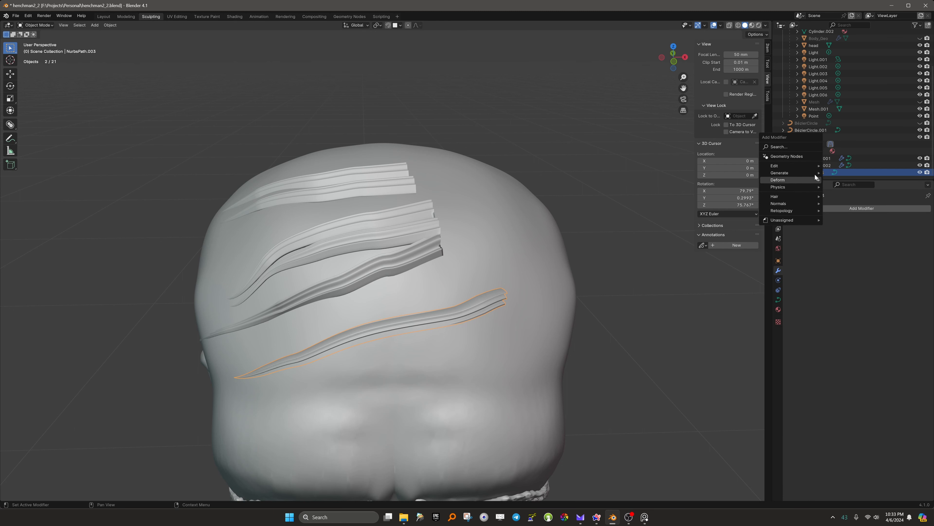
{"action": "mouse_move", "coordinate": [797, 170]}
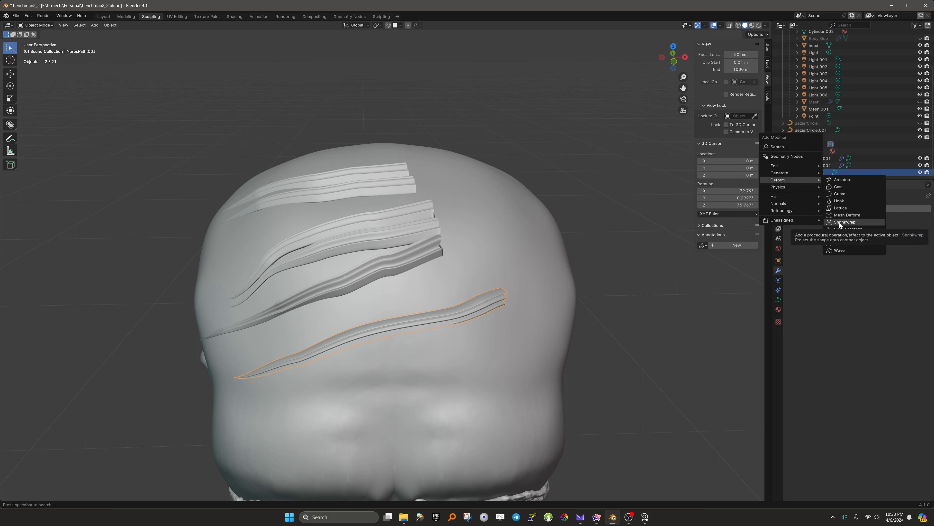
{"action": "left_click", "coordinate": [840, 223]}
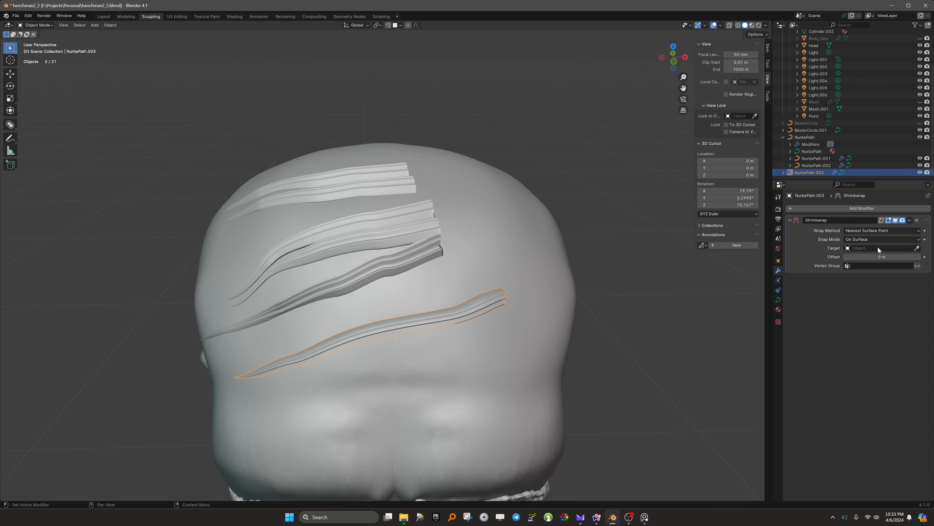
{"action": "left_click", "coordinate": [918, 248]}
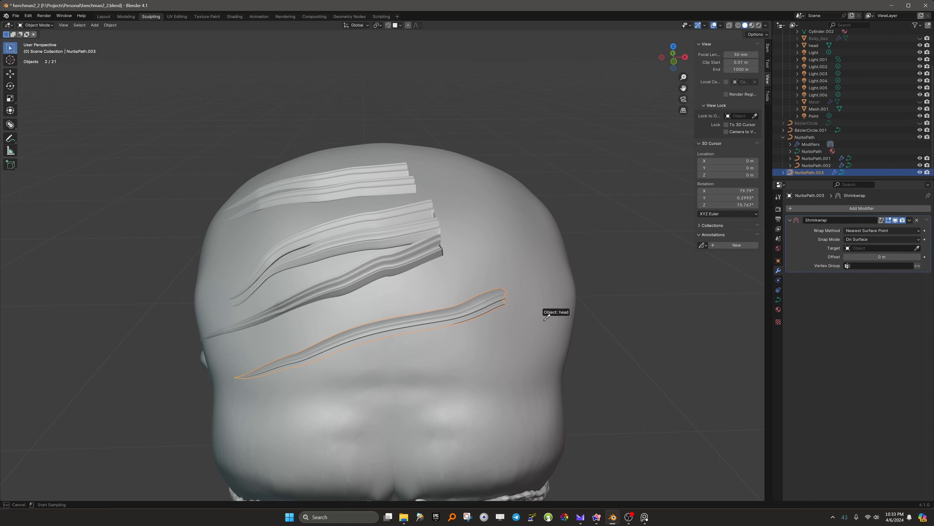
{"action": "left_click", "coordinate": [543, 311]}
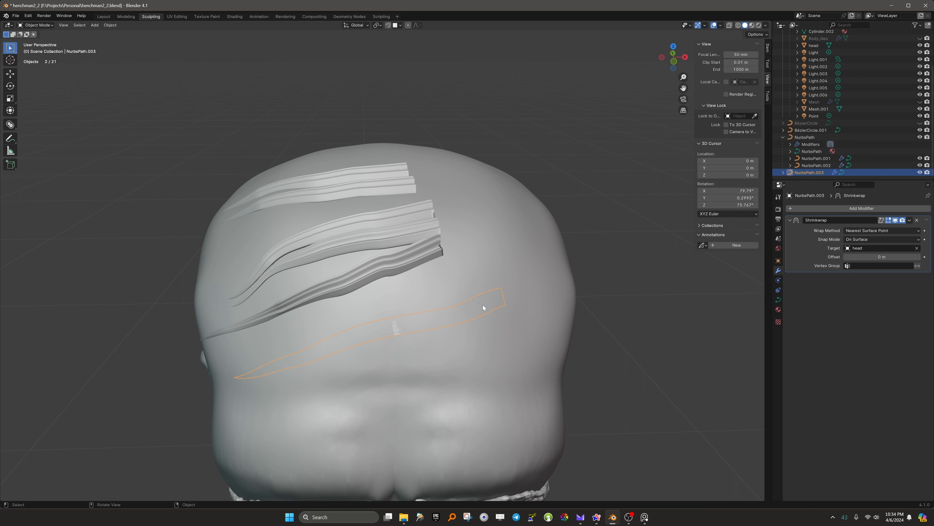
{"action": "left_click", "coordinate": [881, 221]}
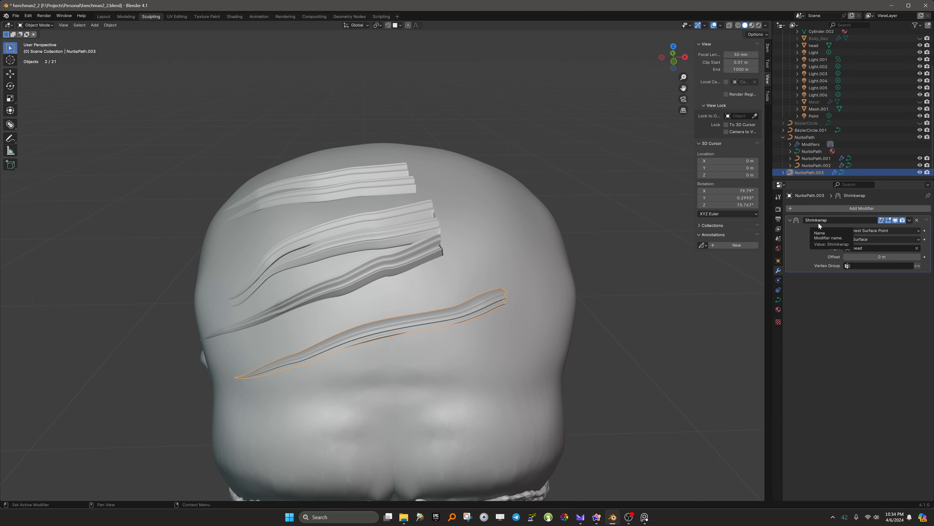
Edit the wrapped forehead curve and reposition its middle control point from front and side views.
{"action": "middle_click_drag", "start_coordinate": [607, 296], "coordinate": [584, 313]}
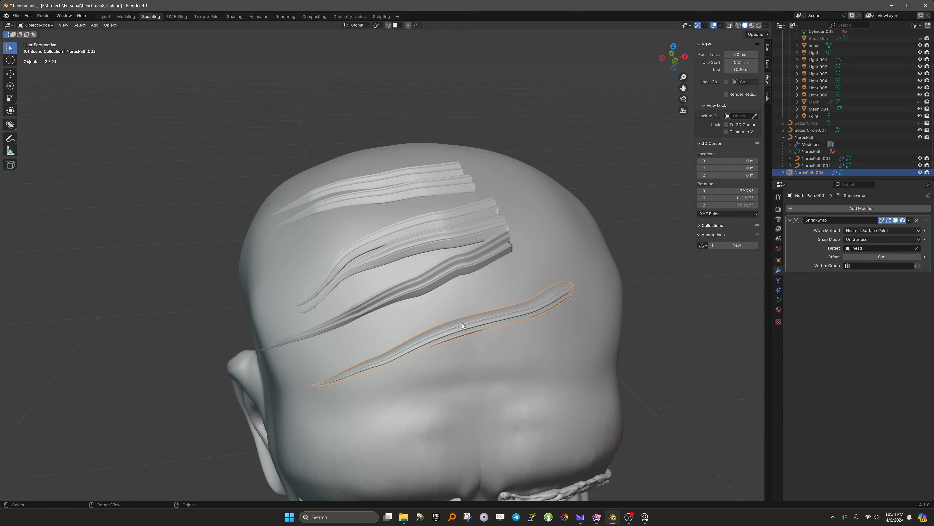
{"action": "key", "text": "Tab"}
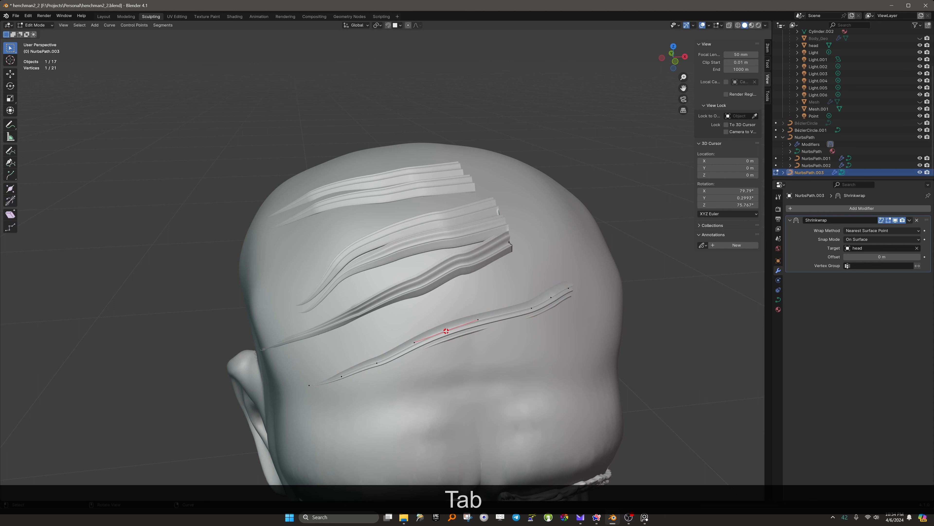
{"action": "key", "text": "g"}
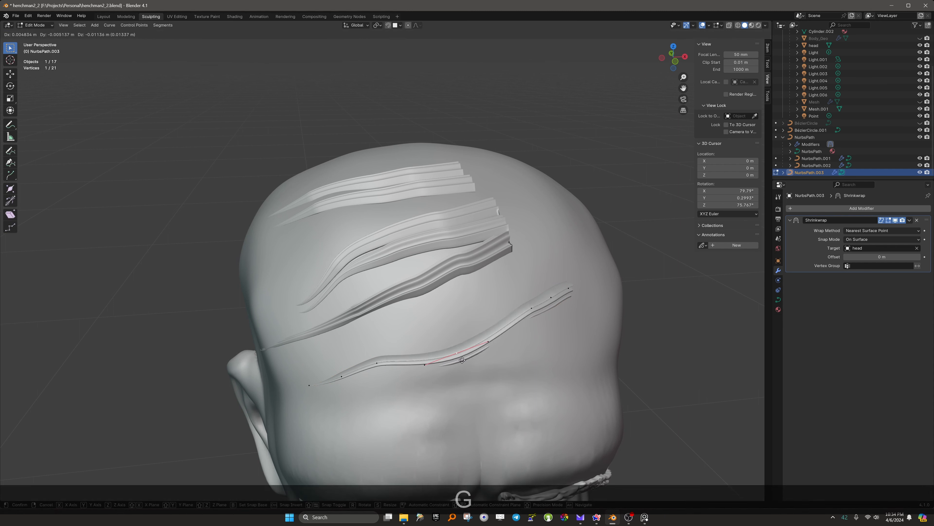
{"action": "left_click", "coordinate": [474, 338]}
{"action": "middle_click_drag", "start_coordinate": [474, 338], "coordinate": [284, 276]}
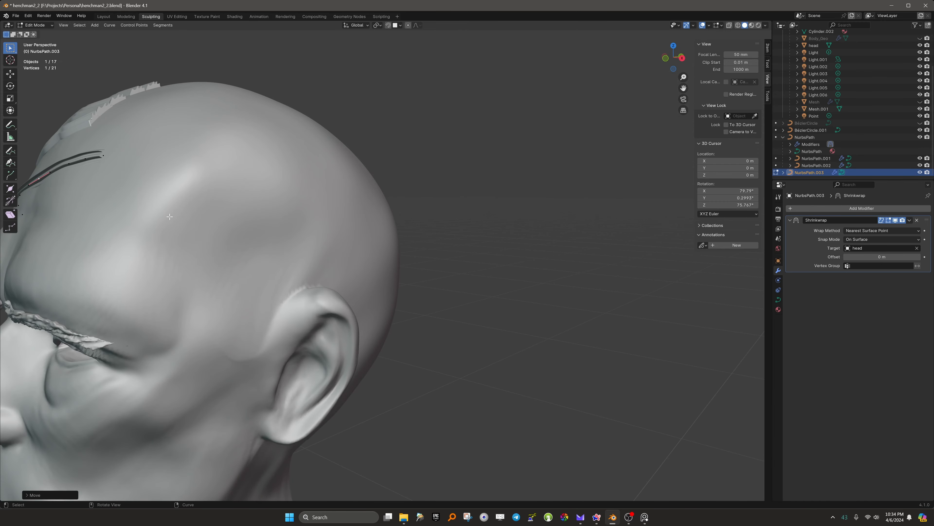
{"action": "middle_click_drag", "start_coordinate": [161, 220], "coordinate": [333, 267], "text": "shift"}
{"action": "key", "text": "g"}
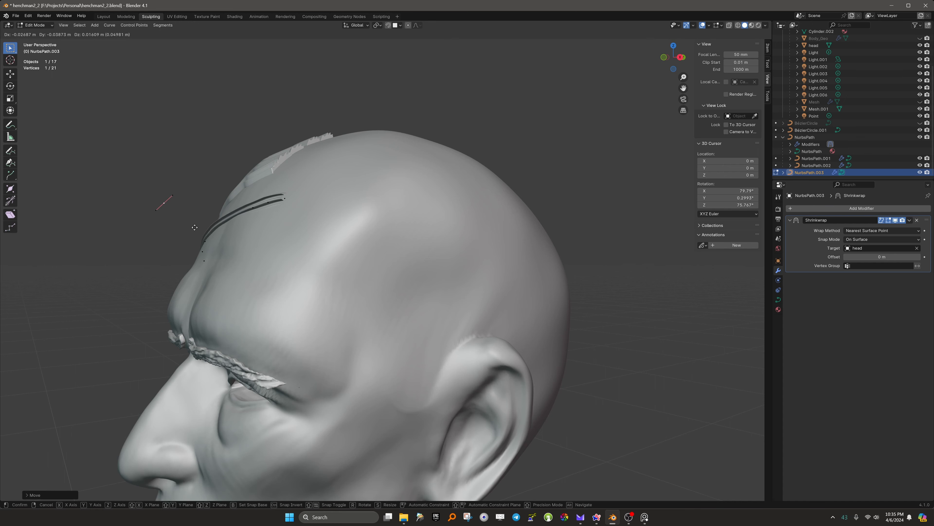
{"action": "left_click", "coordinate": [210, 226]}
{"action": "middle_click_drag", "start_coordinate": [147, 257], "coordinate": [196, 269]}
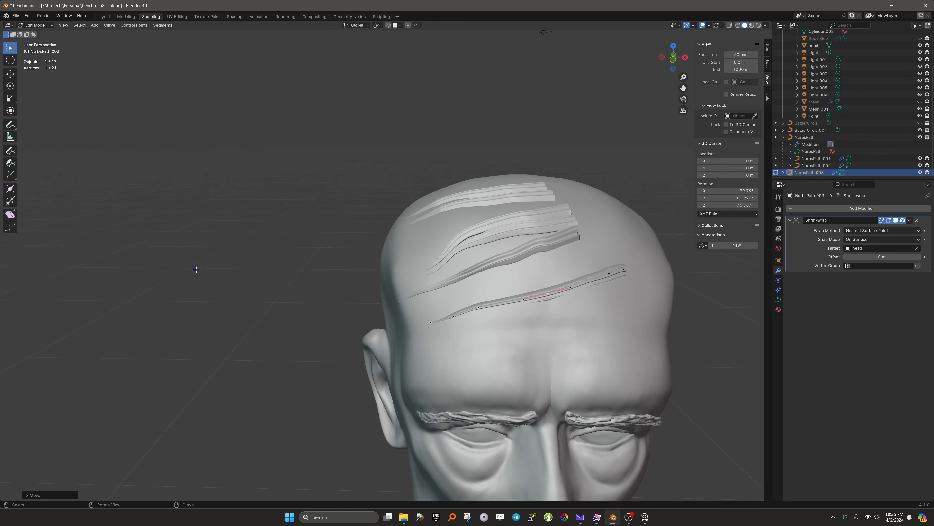
Select the three control points at the tapered end and move them together toward the strand above.
{"action": "middle_click_drag", "start_coordinate": [430, 273], "coordinate": [439, 325], "text": "shift"}
{"action": "left_click_drag", "start_coordinate": [397, 336], "coordinate": [475, 383]}
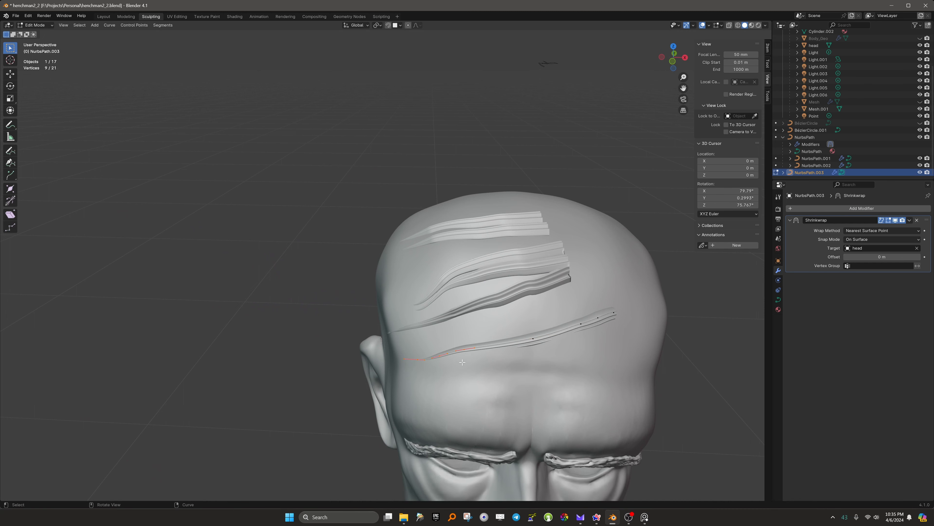
{"action": "key", "text": "g"}
{"action": "mouse_move", "coordinate": [444, 329]}
{"action": "middle_mouse_down"}
{"action": "mouse_move", "coordinate": [467, 300]}
{"action": "mouse_move", "coordinate": [453, 320]}
{"action": "middle_mouse_up"}
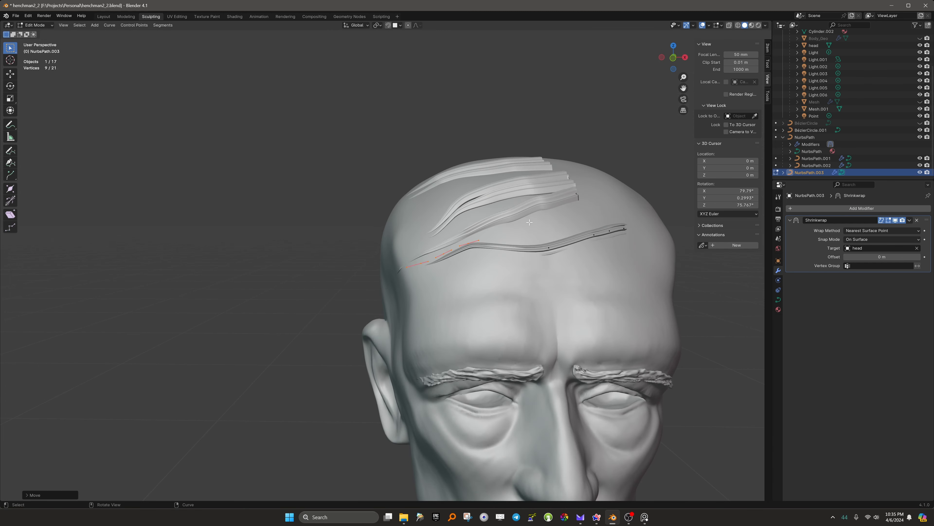
Reposition the control points at the forehead strand's tapered end and blunt end so it runs diagonally close beneath the strand above.
{"action": "left_click", "coordinate": [551, 263]}
{"action": "middle_click_drag", "start_coordinate": [551, 264], "coordinate": [544, 269]}
{"action": "key", "text": "g"}
{"action": "left_click", "coordinate": [532, 246]}
{"action": "left_click_drag", "start_coordinate": [579, 265], "coordinate": [624, 310]}
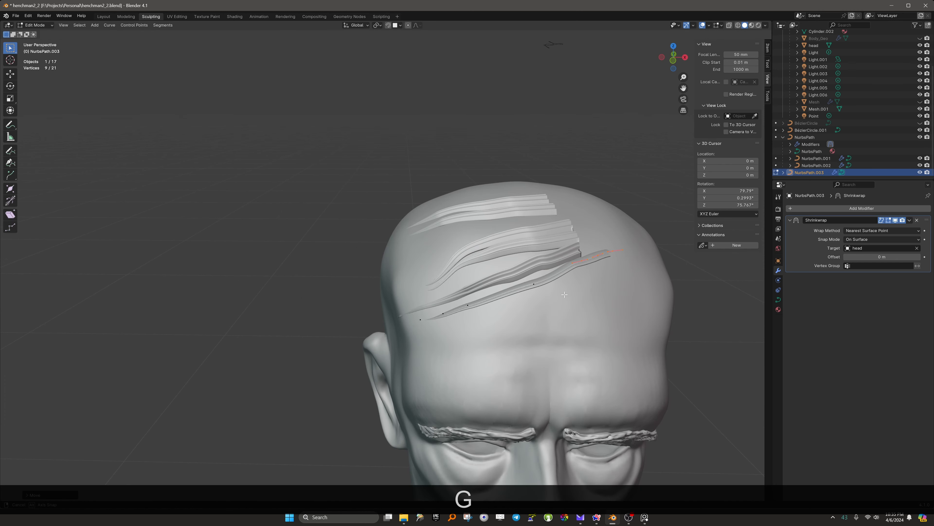
{"action": "middle_click_drag", "start_coordinate": [613, 263], "coordinate": [567, 303]}
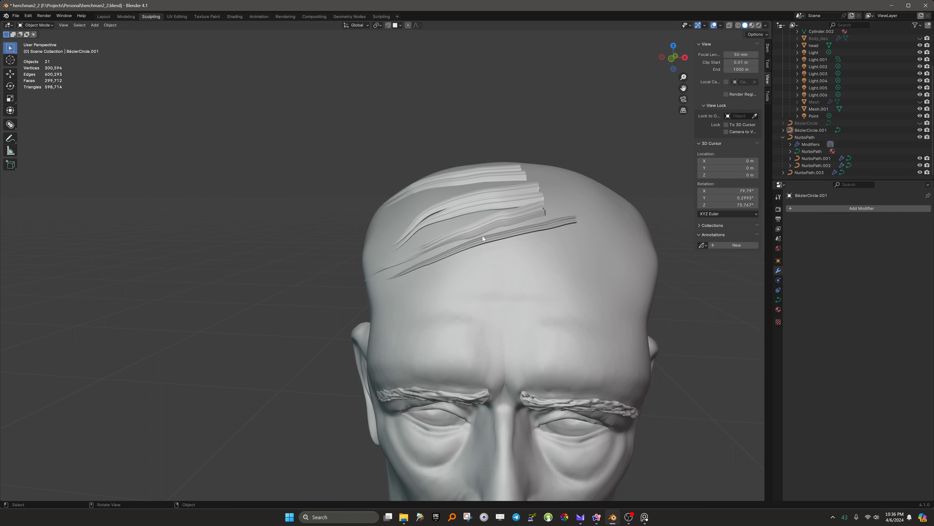
Select the finished forehead strand in Object Mode and apply its Shrinkwrap modifier.
{"action": "left_click", "coordinate": [485, 240]}
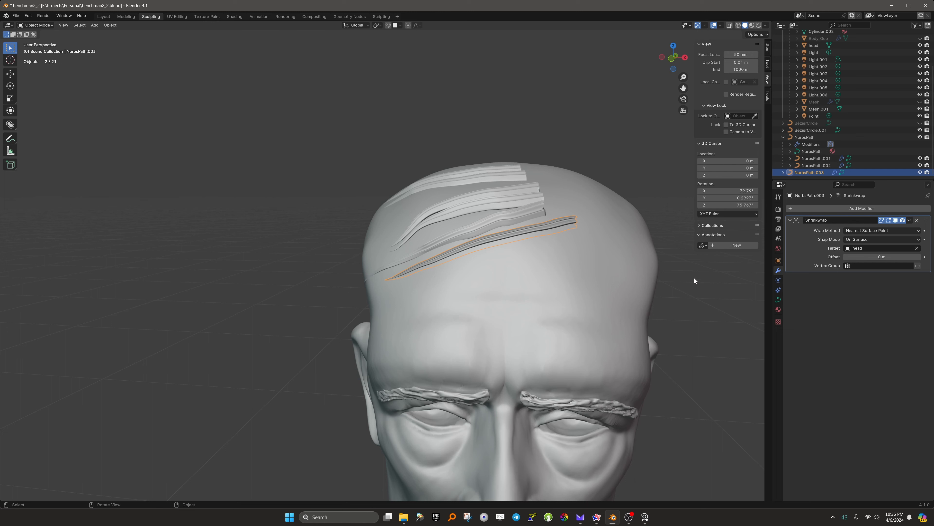
{"action": "left_click", "coordinate": [909, 220]}
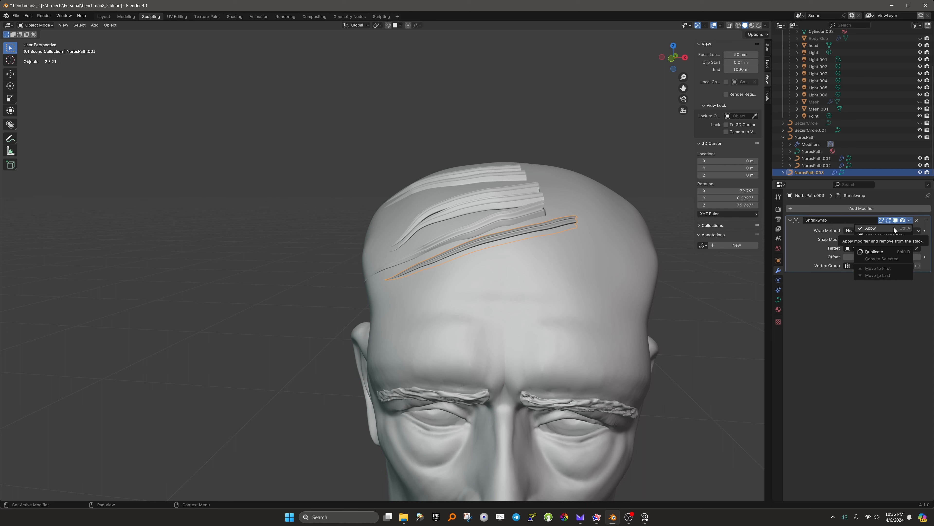
{"action": "left_click", "coordinate": [893, 239]}
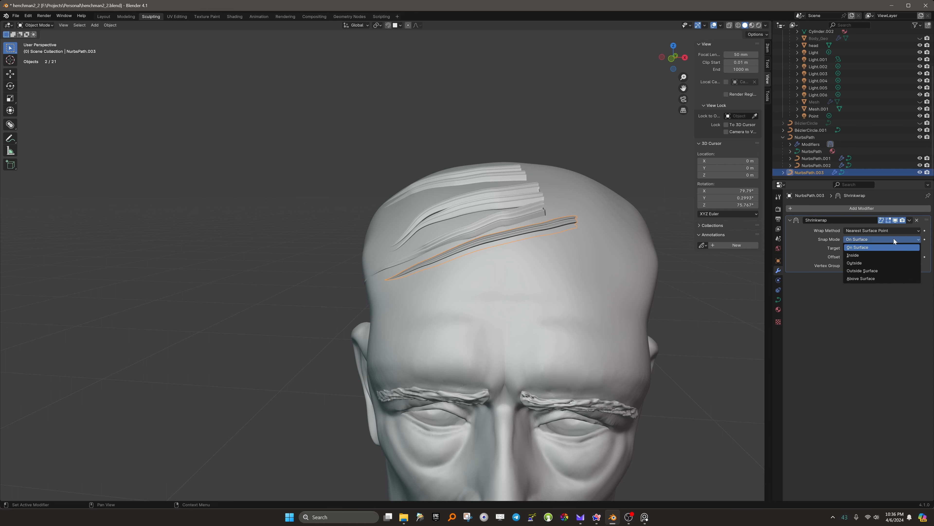
{"action": "left_click", "coordinate": [894, 238]}
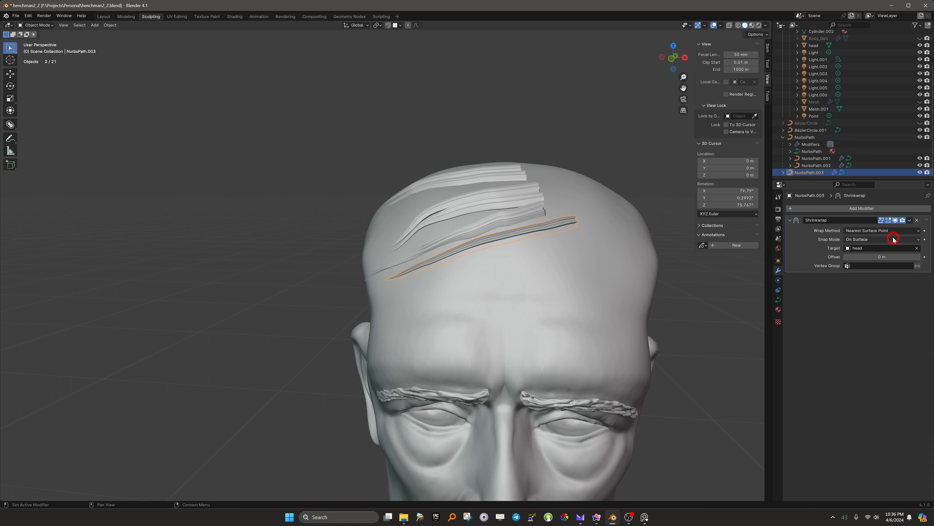
{"action": "left_click", "coordinate": [909, 220]}
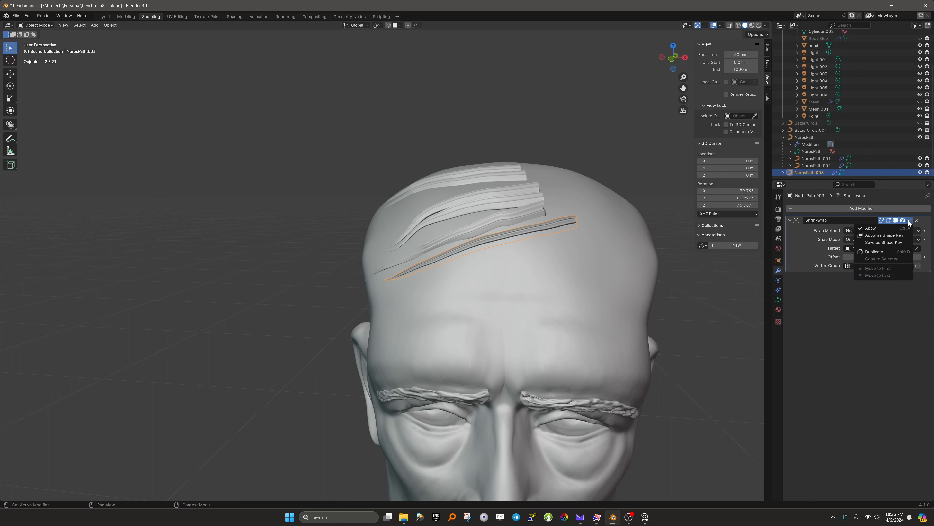
{"action": "left_click", "coordinate": [883, 227]}
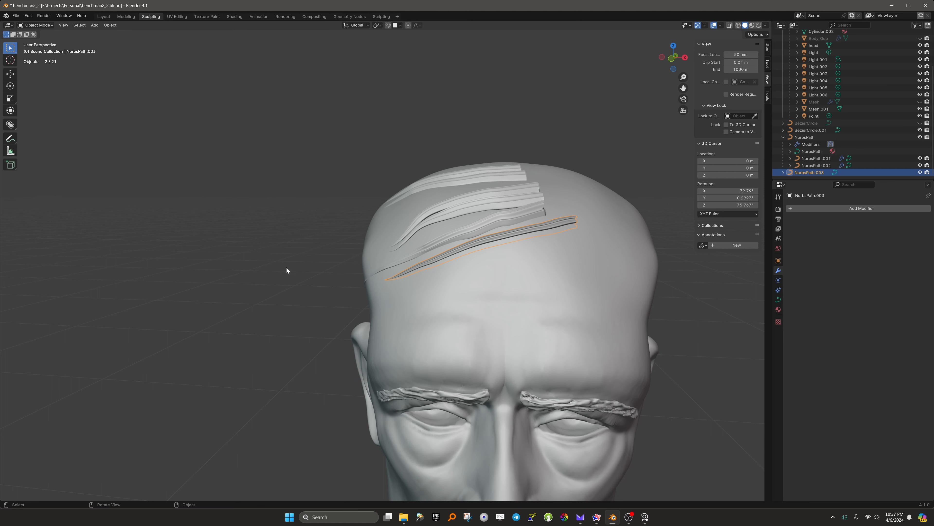
{"action": "scroll", "coordinate": [286, 264], "scroll_direction": "down", "scroll_amount": 4}
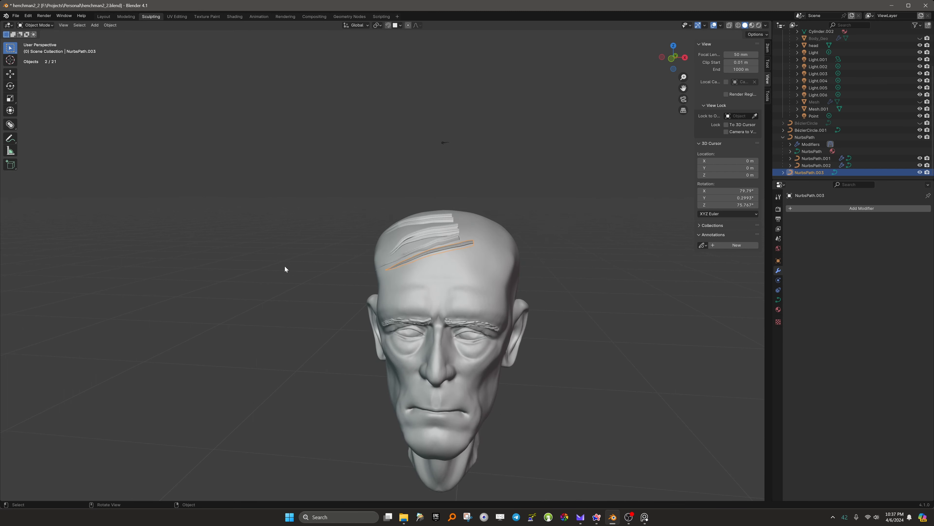
{"action": "scroll", "coordinate": [321, 321], "scroll_direction": "up", "scroll_amount": 2}
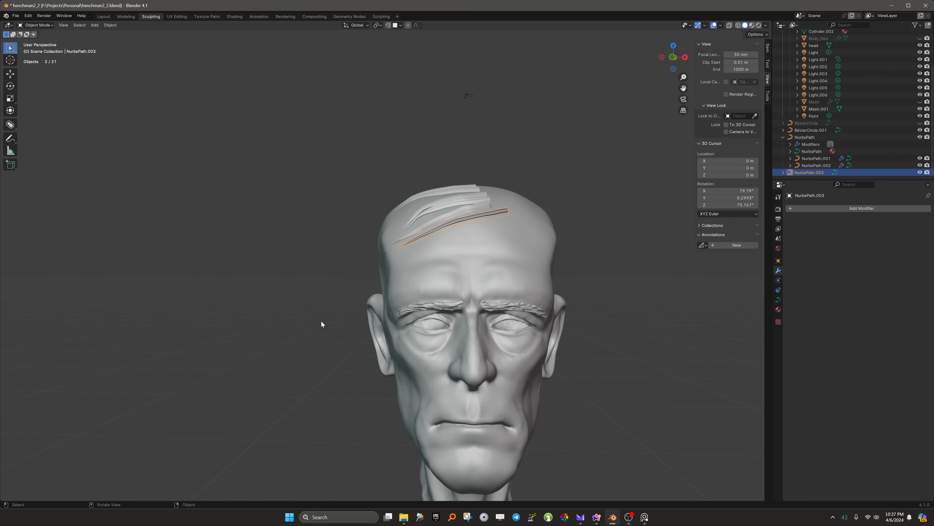
{"action": "middle_click_drag", "start_coordinate": [319, 359], "coordinate": [277, 319], "text": "shift"}
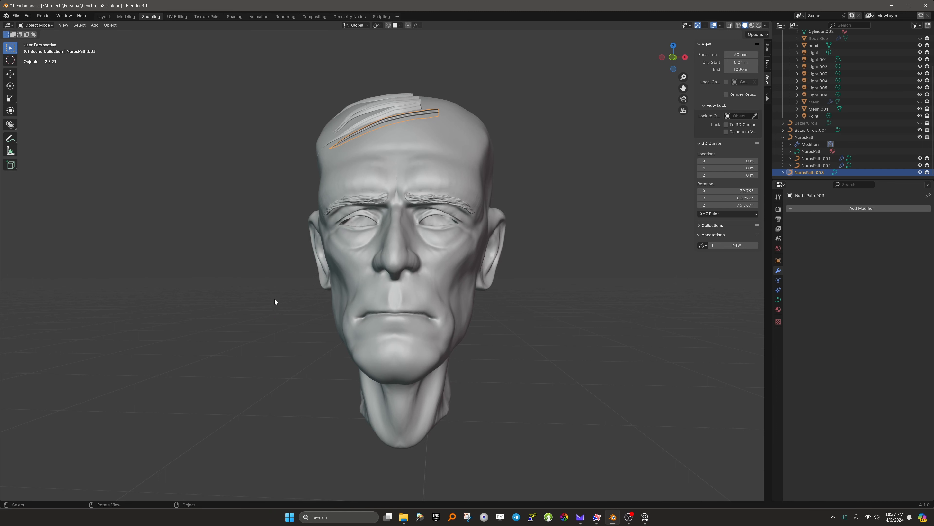
{"action": "middle_click_drag", "start_coordinate": [275, 309], "coordinate": [286, 326]}
{"action": "scroll", "coordinate": [286, 325], "scroll_direction": "up", "scroll_amount": 2}
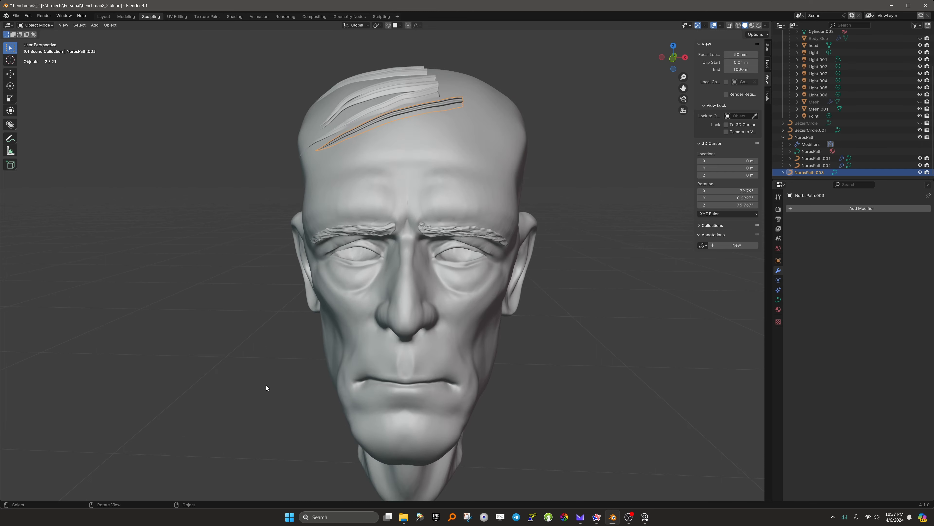